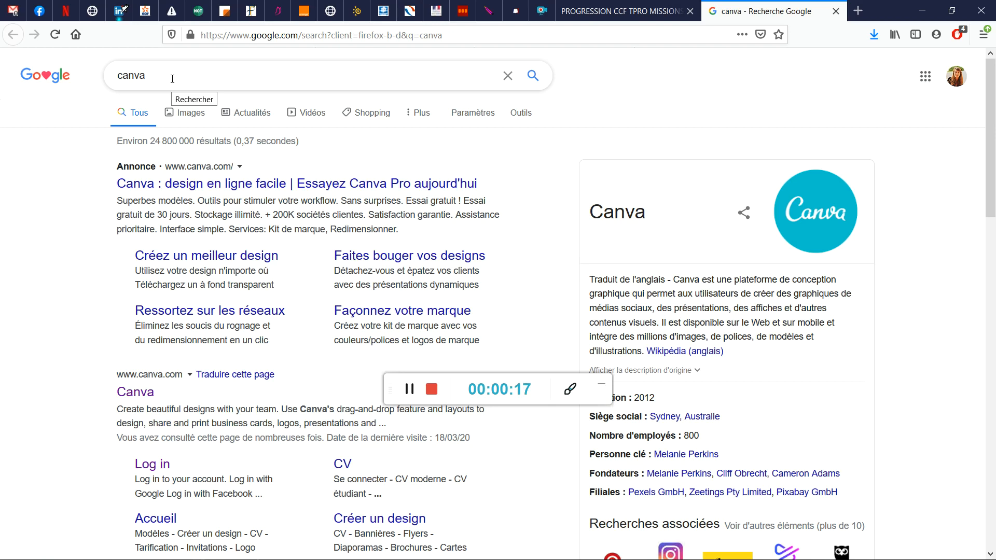
{"action": "left_click", "coordinate": [172, 78]}
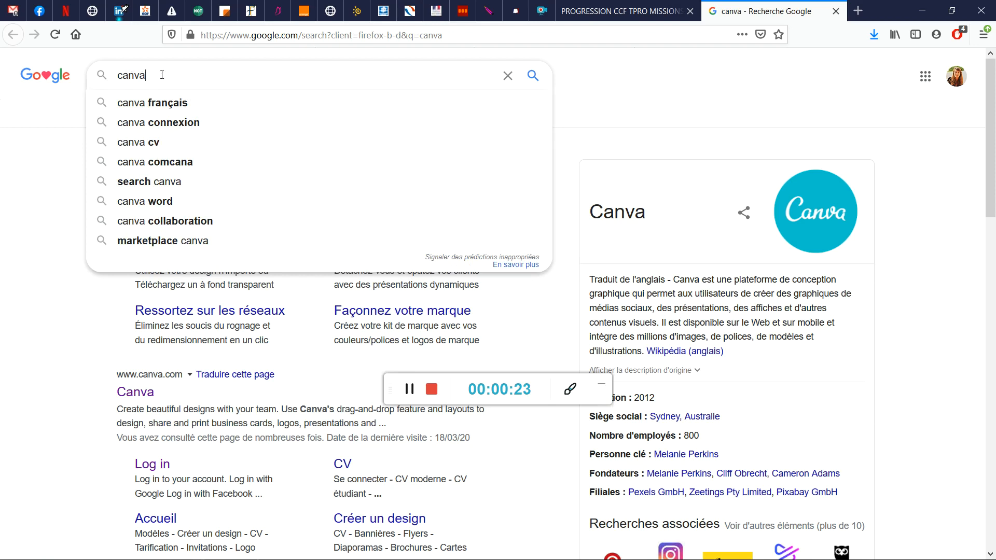
{"action": "key", "text": "Return"}
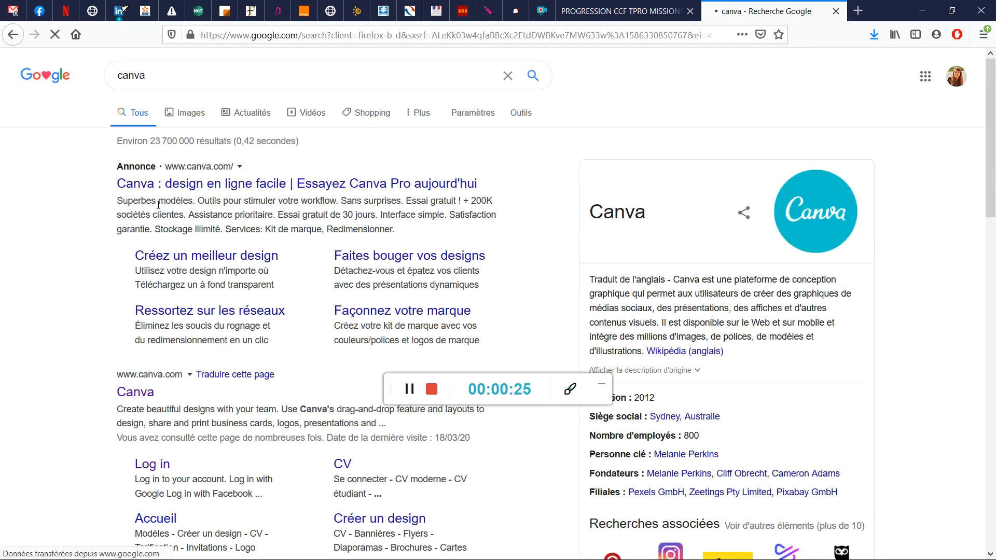
{"action": "scroll", "coordinate": [95, 221], "scroll_direction": "down", "scroll_amount": 3}
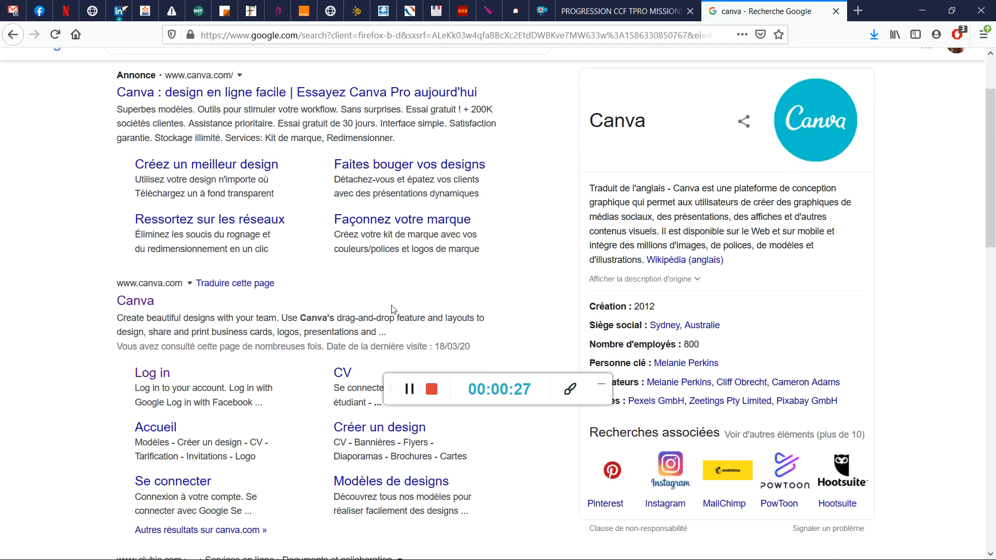
{"action": "left_click_drag", "start_coordinate": [561, 383], "coordinate": [610, 491]}
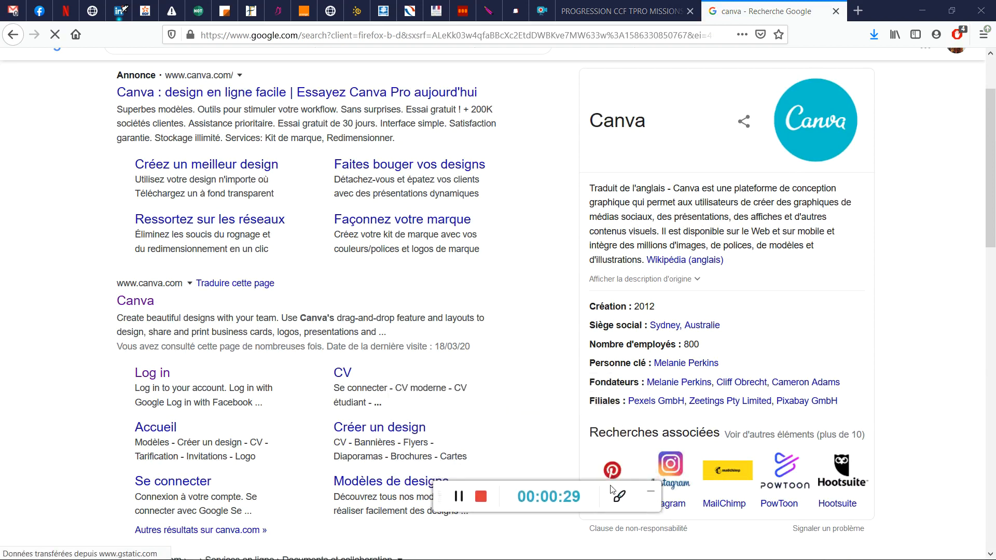
{"action": "scroll", "coordinate": [221, 234], "scroll_direction": "up", "scroll_amount": 1}
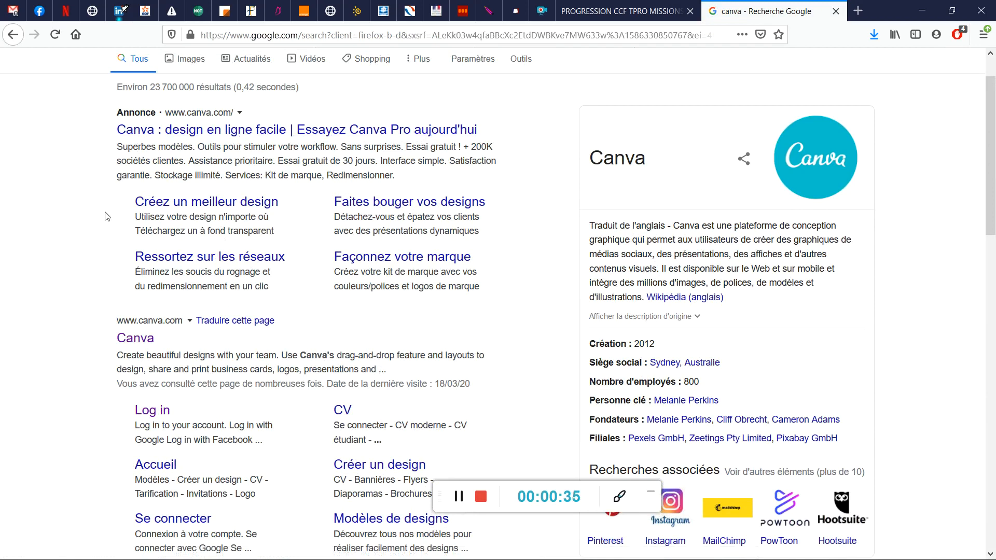
{"action": "scroll", "coordinate": [105, 214], "scroll_direction": "down", "scroll_amount": 2}
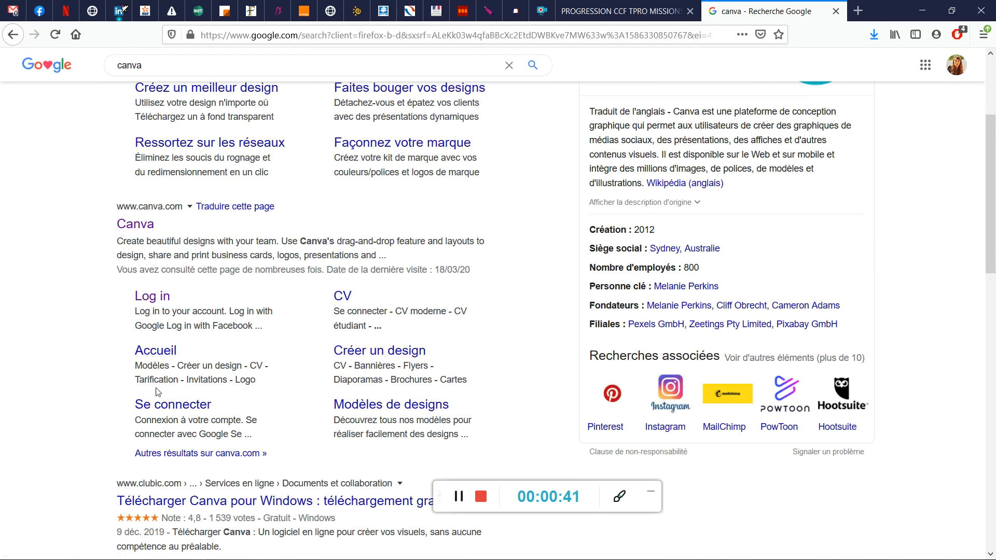
{"action": "left_click", "coordinate": [129, 224]}
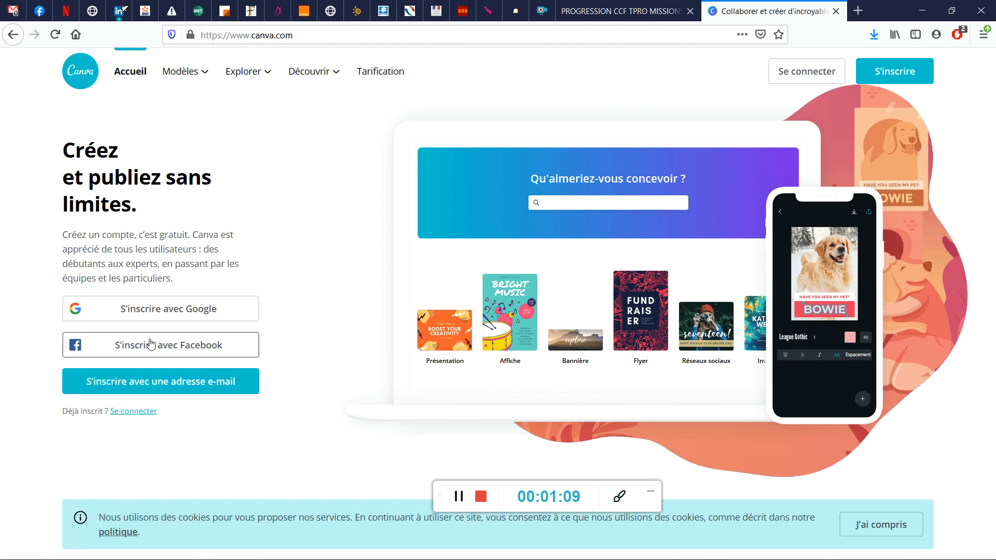
Sign in to Canva with the existing Google account and dismiss the Canva Pro offer
{"action": "left_click", "coordinate": [158, 382]}
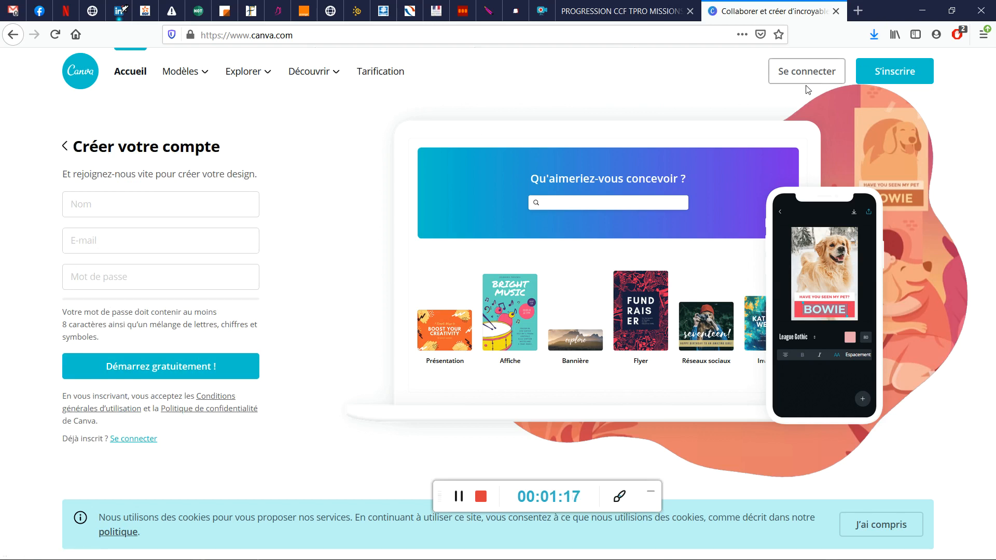
{"action": "left_click", "coordinate": [813, 72]}
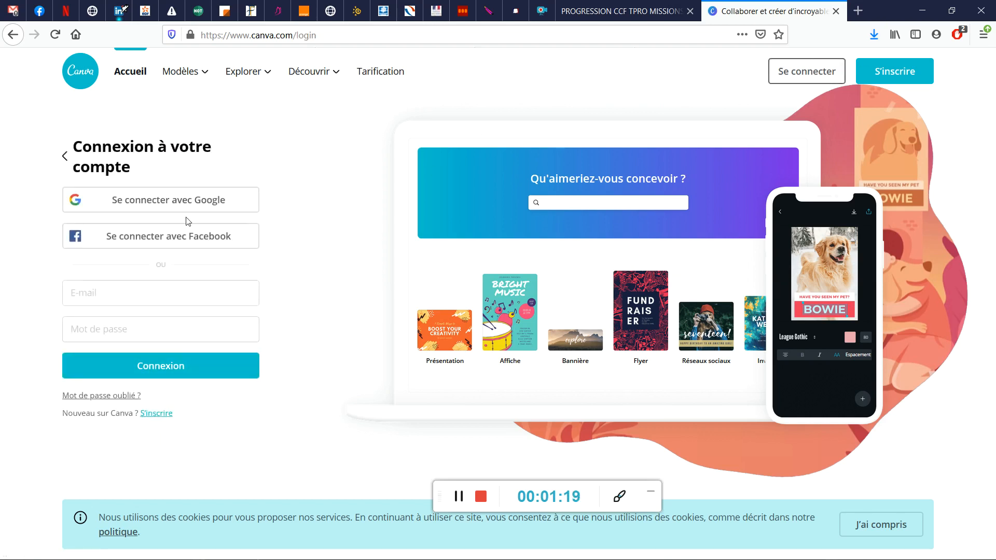
{"action": "left_click", "coordinate": [171, 208]}
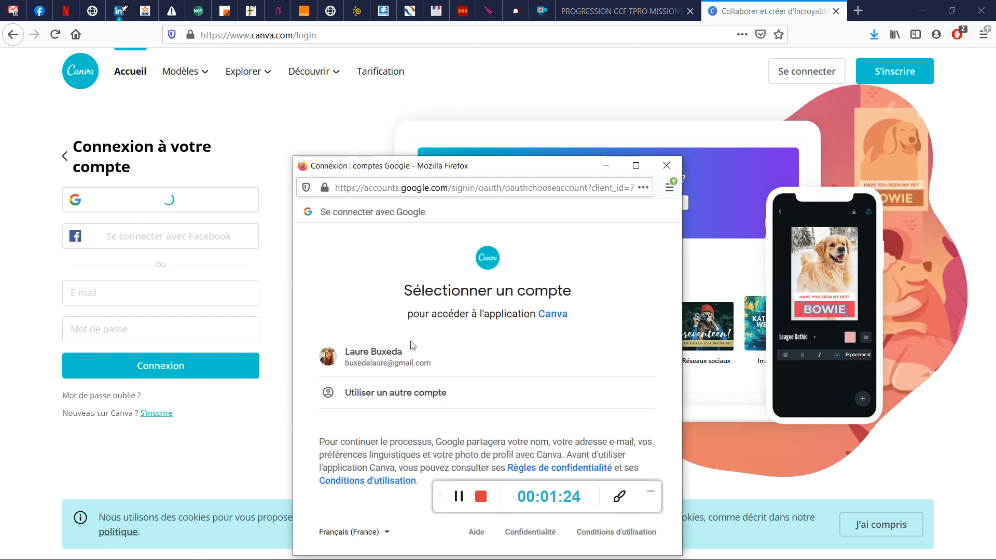
{"action": "left_click", "coordinate": [458, 358]}
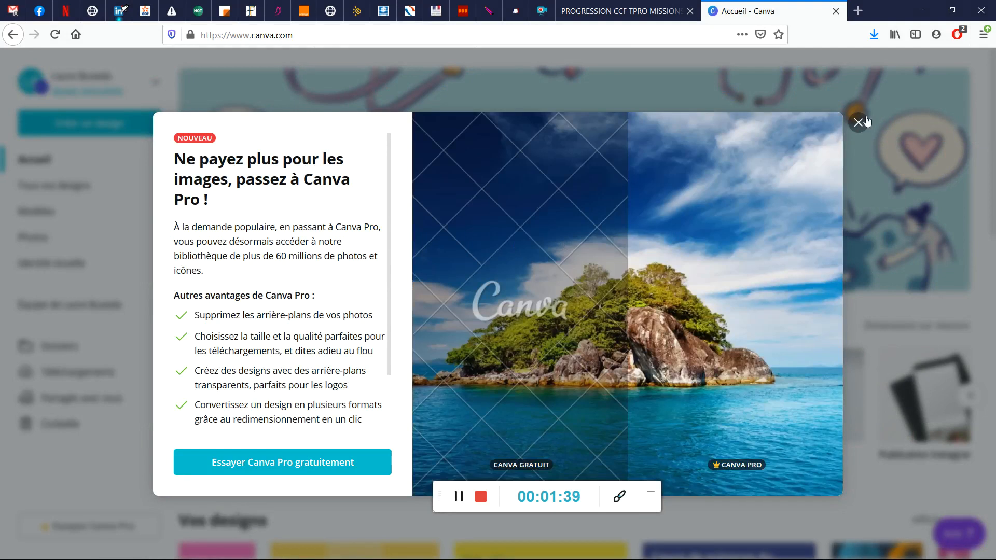
{"action": "left_click", "coordinate": [858, 123]}
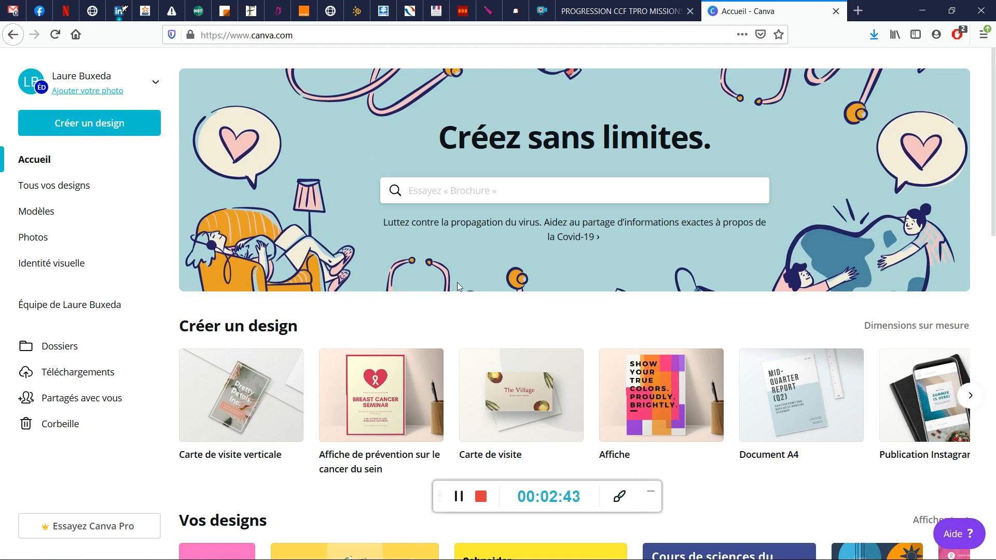
Look through the formats under Créer un design and the saved projects under Vos designs
{"action": "scroll", "coordinate": [457, 282], "scroll_direction": "down", "scroll_amount": 3}
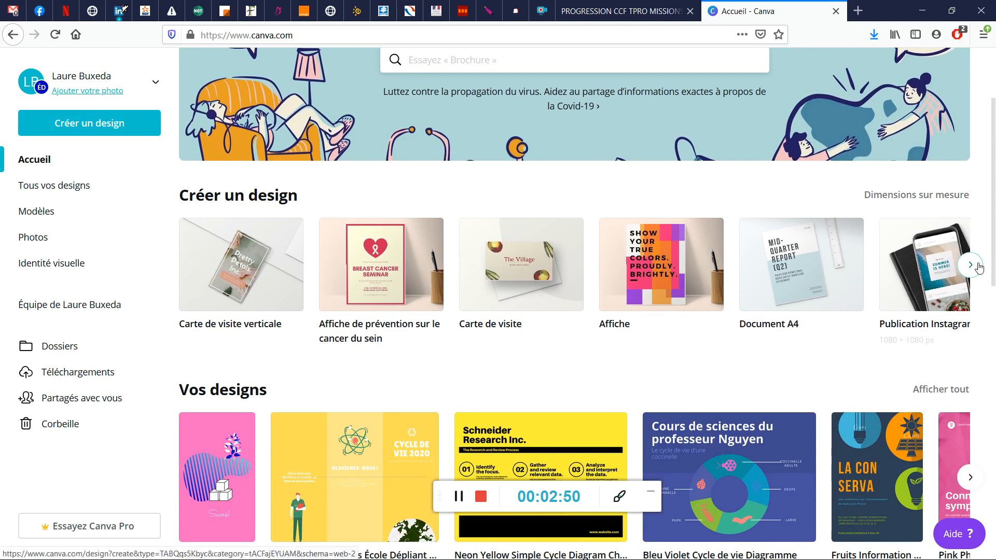
{"action": "scroll", "coordinate": [557, 284], "scroll_direction": "down", "scroll_amount": 2}
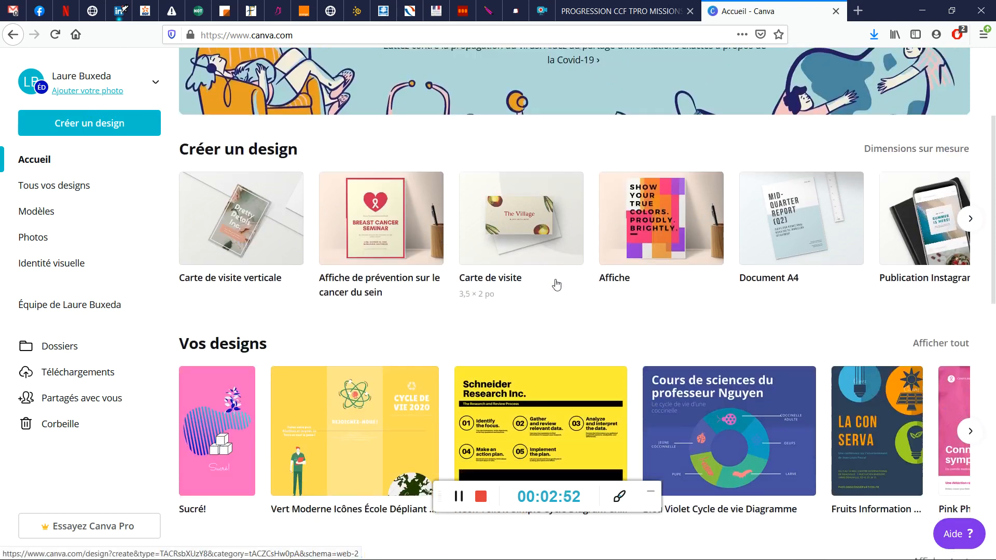
{"action": "scroll", "coordinate": [557, 285], "scroll_direction": "down", "scroll_amount": 3}
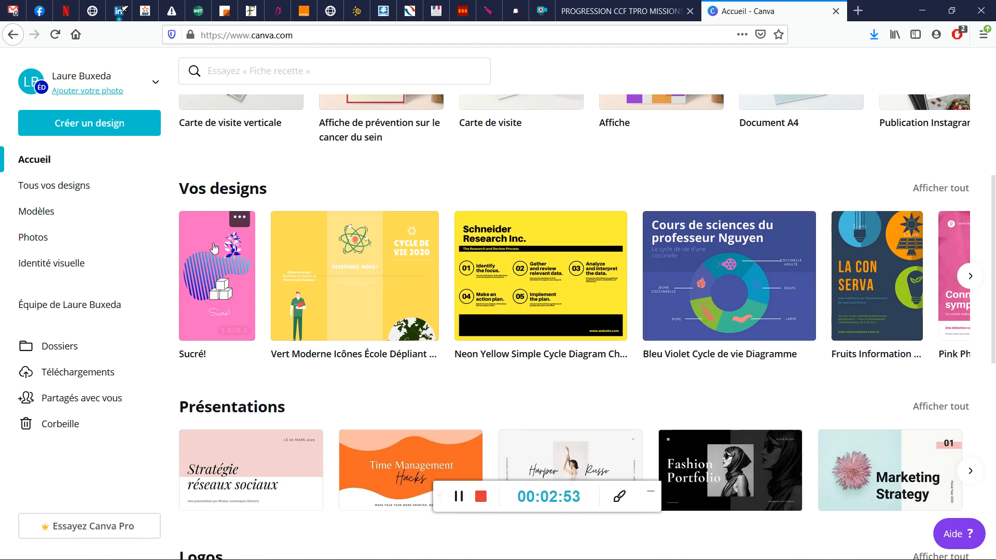
{"action": "left_click", "coordinate": [969, 277]}
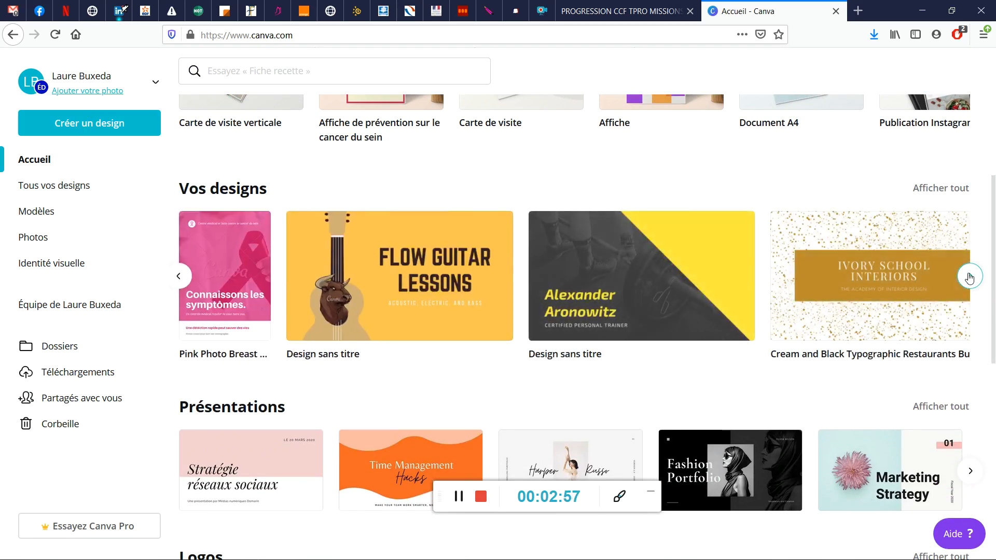
{"action": "left_click", "coordinate": [969, 277]}
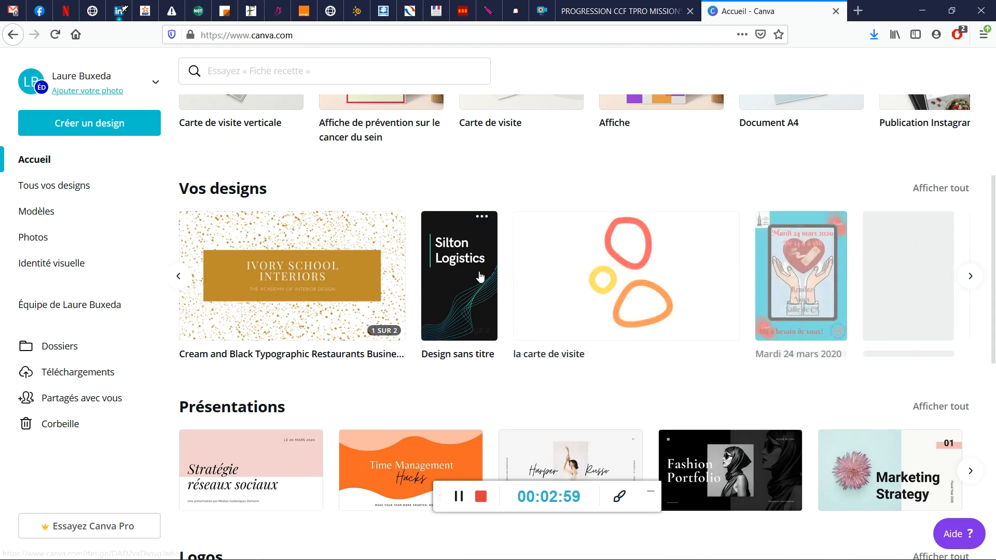
Examine the home page's template categories from Présentations, Logos and Affiches through CV to Documents A4
{"action": "scroll", "coordinate": [474, 305], "scroll_direction": "down", "scroll_amount": 3}
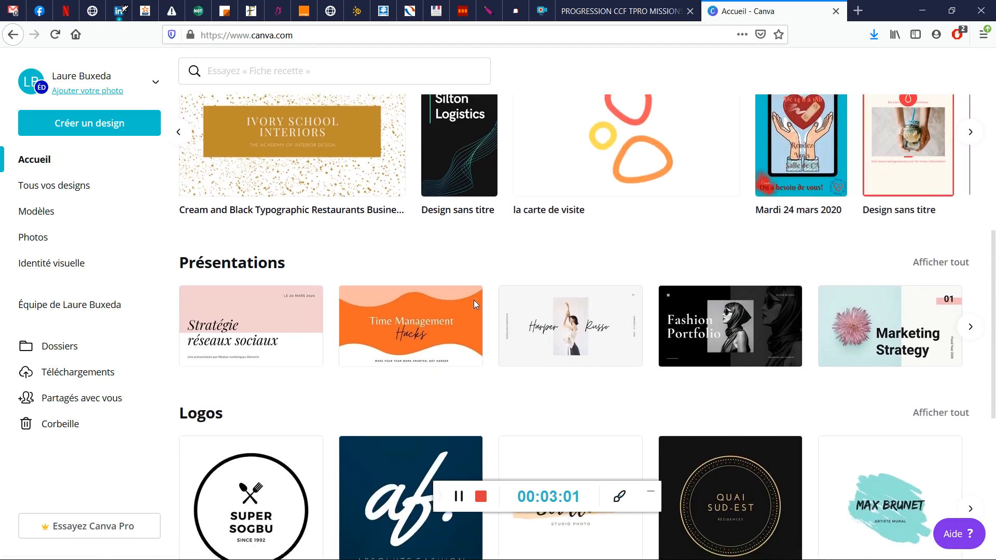
{"action": "scroll", "coordinate": [474, 300], "scroll_direction": "down", "scroll_amount": 1}
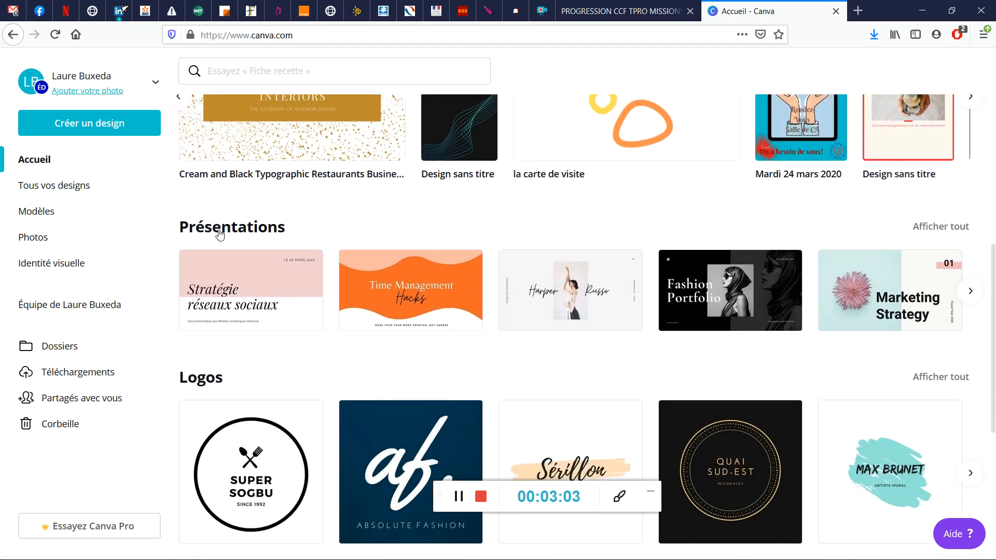
{"action": "scroll", "coordinate": [210, 247], "scroll_direction": "down", "scroll_amount": 1}
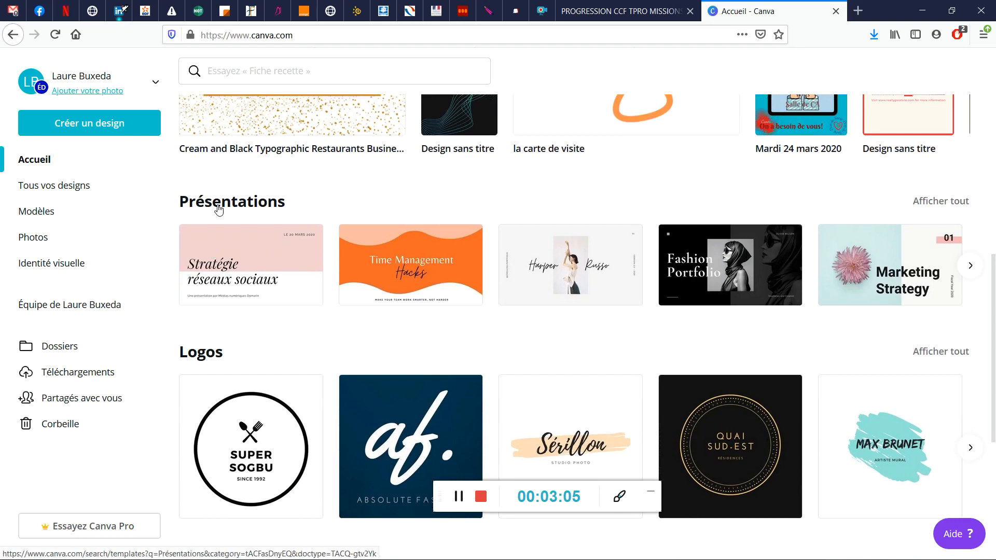
{"action": "scroll", "coordinate": [476, 335], "scroll_direction": "down", "scroll_amount": 1}
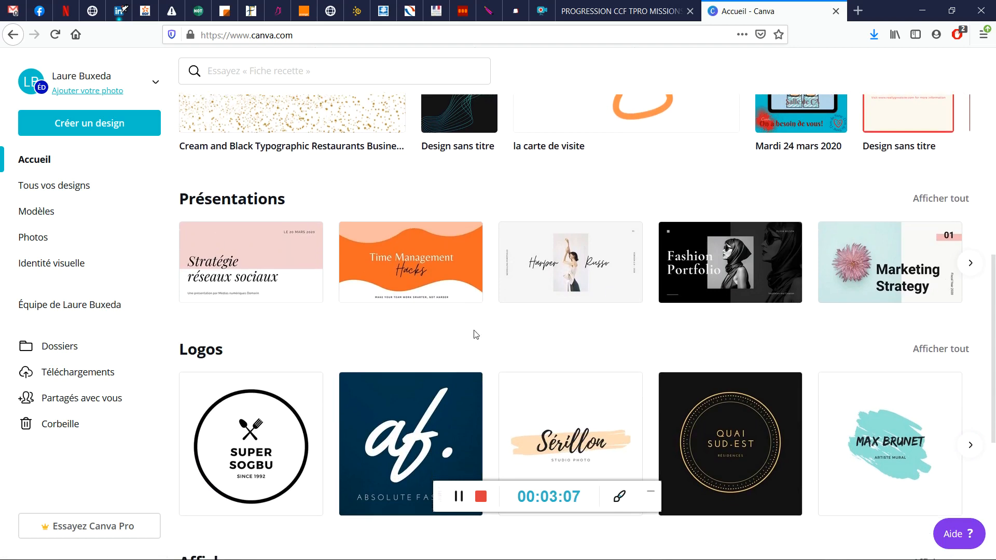
{"action": "scroll", "coordinate": [476, 335], "scroll_direction": "down", "scroll_amount": 2}
{"action": "scroll", "coordinate": [408, 336], "scroll_direction": "down", "scroll_amount": 3}
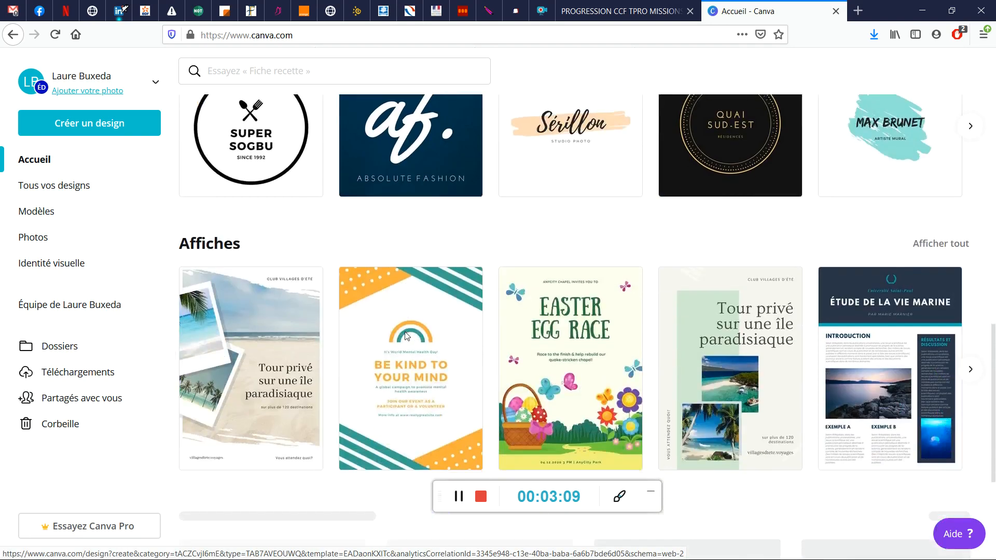
{"action": "scroll", "coordinate": [251, 371], "scroll_direction": "down", "scroll_amount": 4}
{"action": "scroll", "coordinate": [251, 372], "scroll_direction": "down", "scroll_amount": 2}
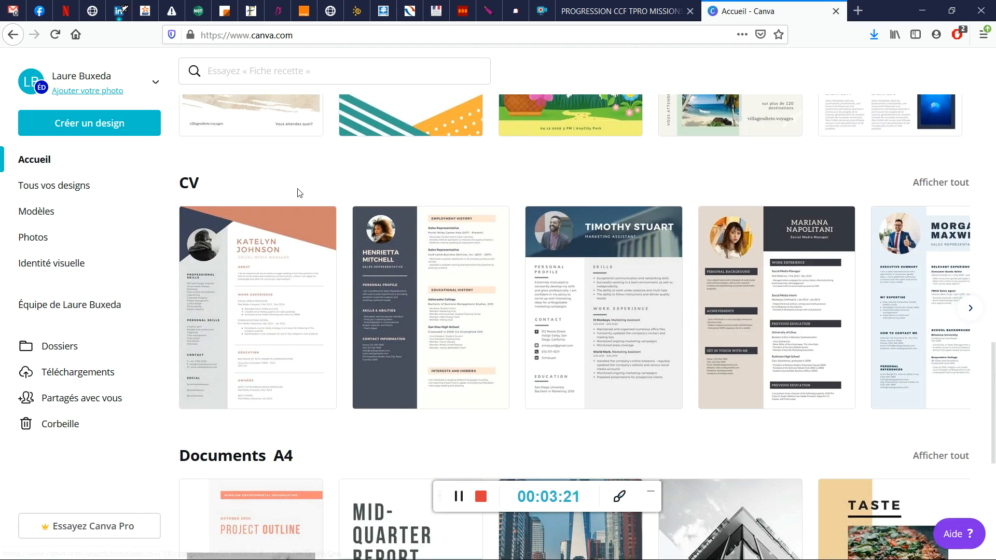
{"action": "scroll", "coordinate": [299, 193], "scroll_direction": "down", "scroll_amount": 2}
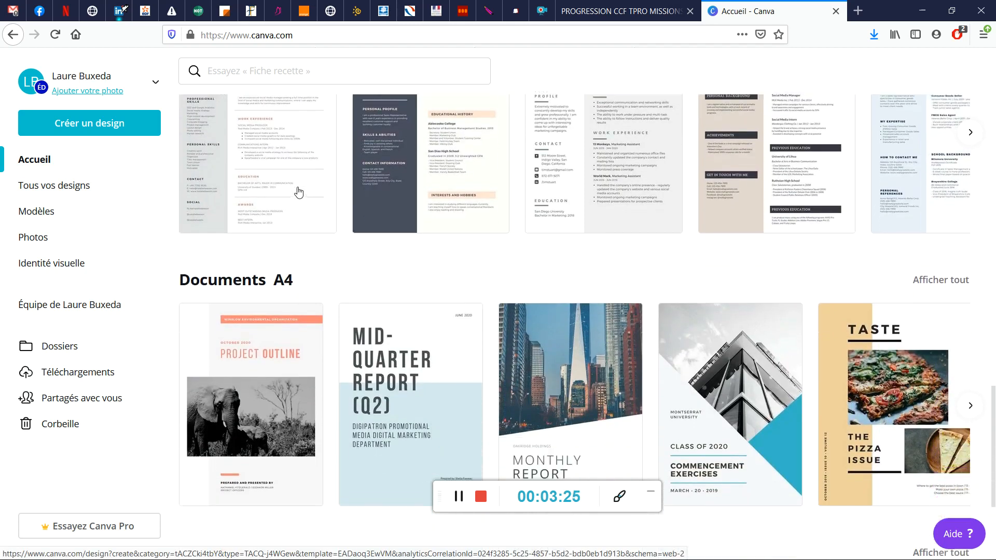
Examine the social media, Infographies, YouTube, Flyers, Rapports and Cartes template categories further down the home page
{"action": "scroll", "coordinate": [290, 197], "scroll_direction": "down", "scroll_amount": 2}
{"action": "scroll", "coordinate": [270, 207], "scroll_direction": "down", "scroll_amount": 4}
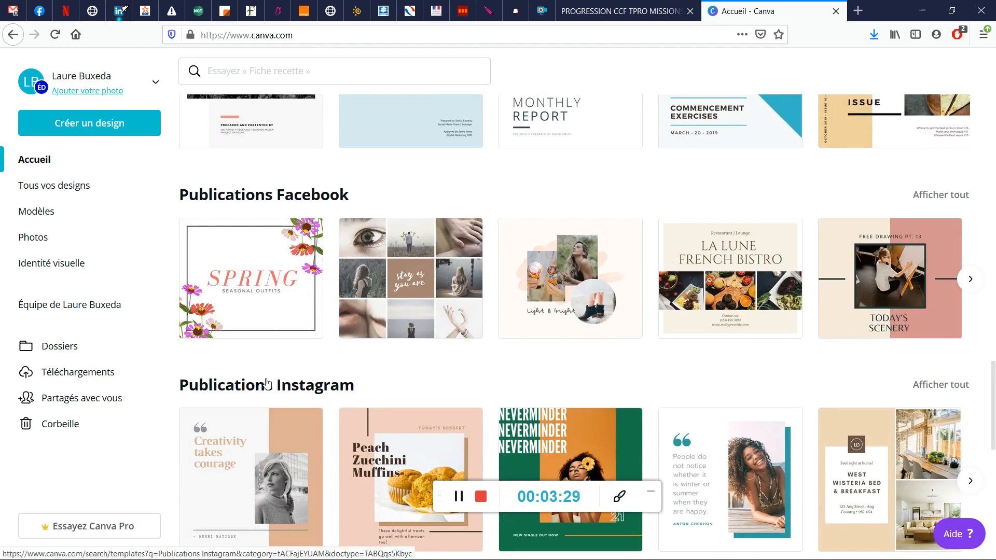
{"action": "scroll", "coordinate": [489, 306], "scroll_direction": "down", "scroll_amount": 2}
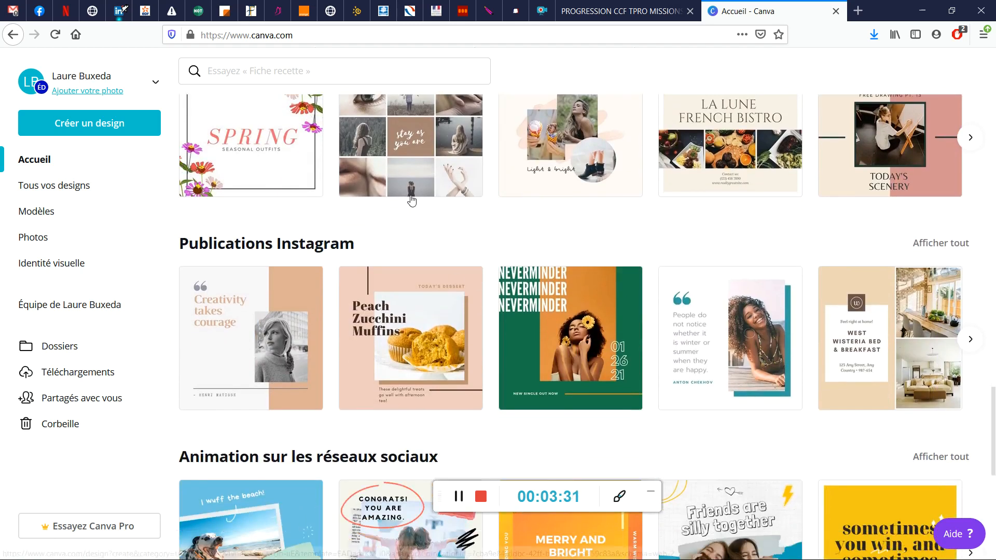
{"action": "scroll", "coordinate": [409, 203], "scroll_direction": "up", "scroll_amount": 1}
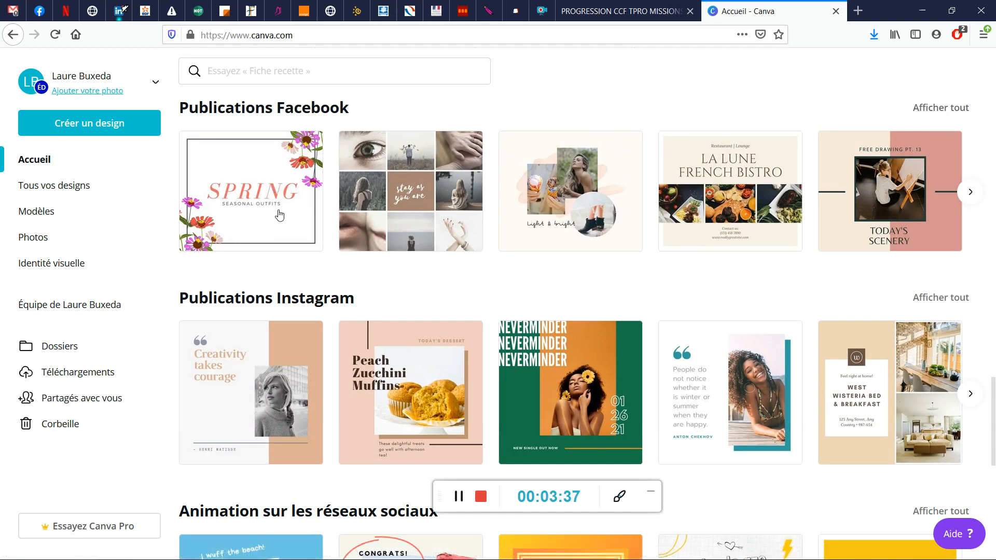
{"action": "scroll", "coordinate": [278, 216], "scroll_direction": "down", "scroll_amount": 5}
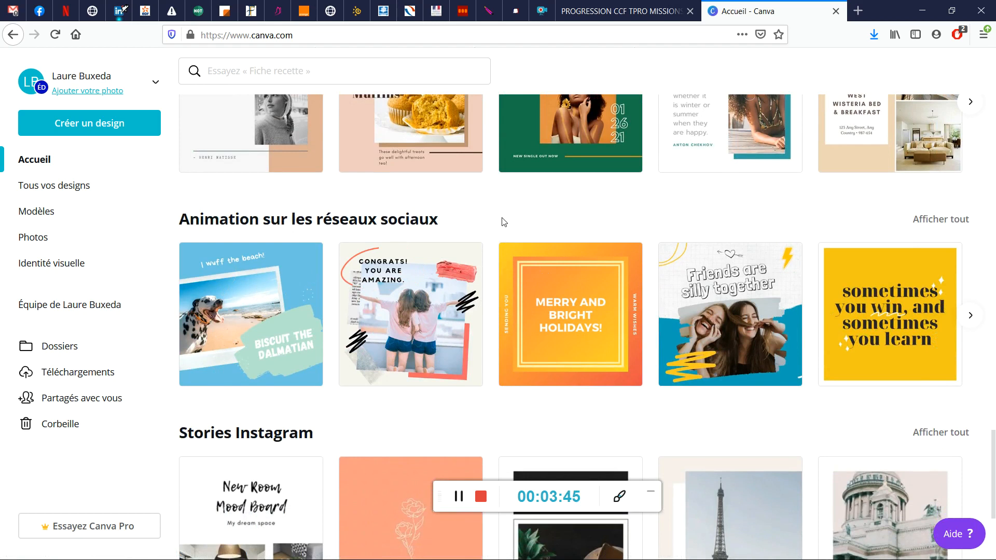
{"action": "scroll", "coordinate": [502, 223], "scroll_direction": "down", "scroll_amount": 1}
{"action": "scroll", "coordinate": [502, 222], "scroll_direction": "down", "scroll_amount": 2}
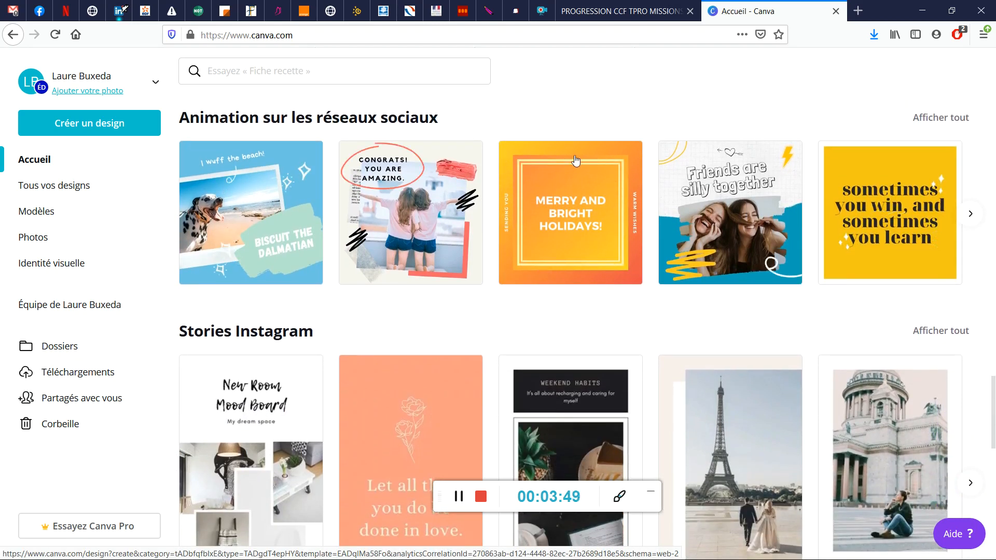
{"action": "scroll", "coordinate": [532, 251], "scroll_direction": "down", "scroll_amount": 7}
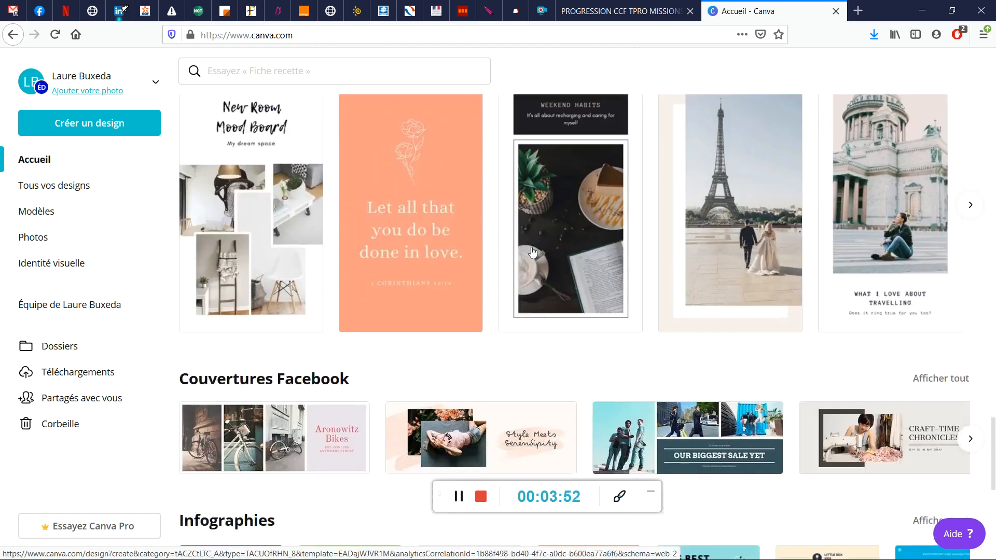
{"action": "scroll", "coordinate": [363, 256], "scroll_direction": "down", "scroll_amount": 7}
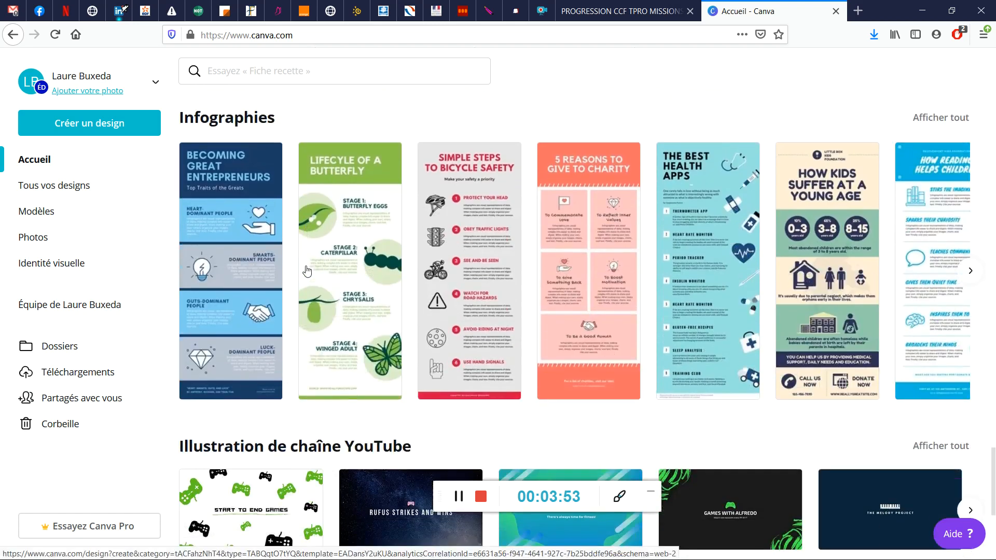
{"action": "scroll", "coordinate": [307, 270], "scroll_direction": "down", "scroll_amount": 3}
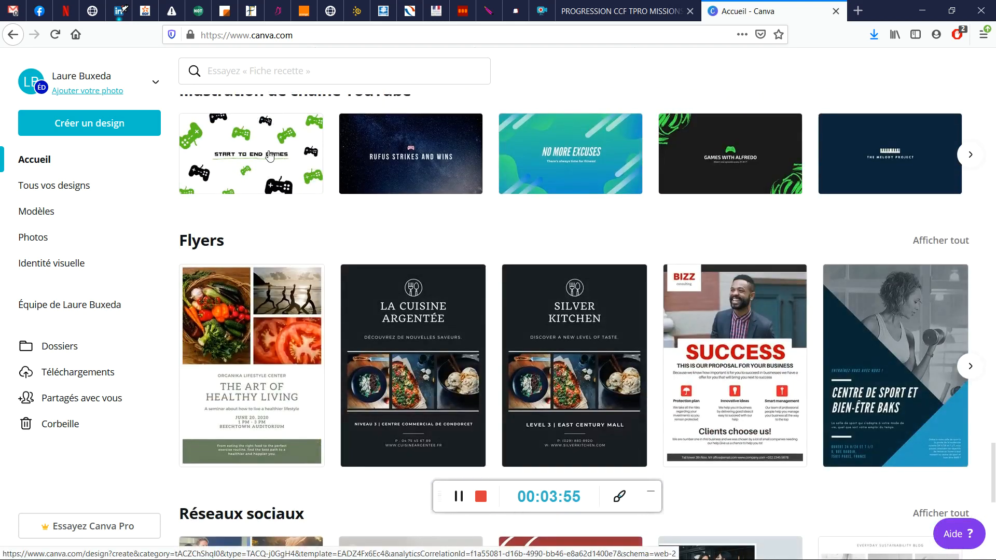
{"action": "scroll", "coordinate": [238, 233], "scroll_direction": "down", "scroll_amount": 10}
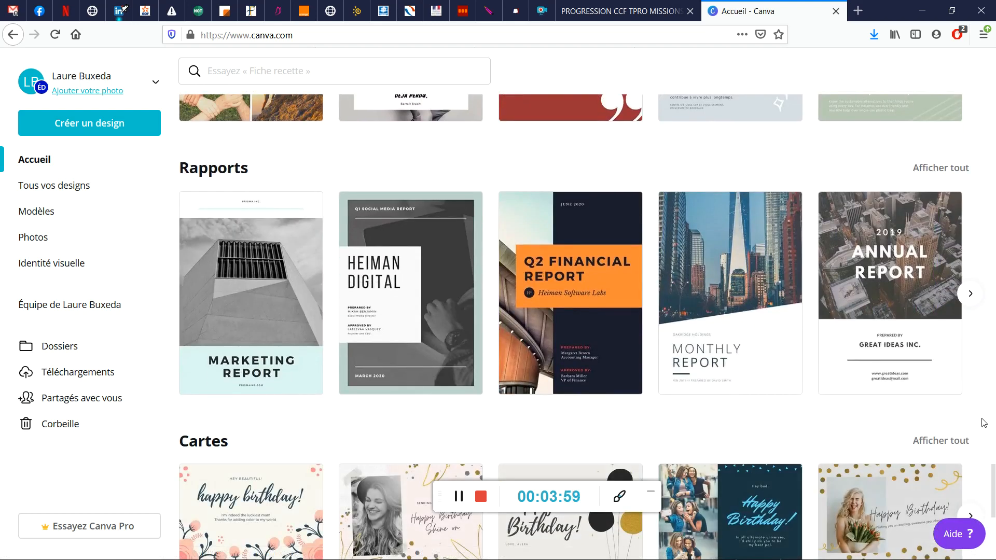
Search for the "affiche" design type and start a blank (vierge) Affiche design
{"action": "left_click_drag", "start_coordinate": [993, 488], "coordinate": [991, 57]}
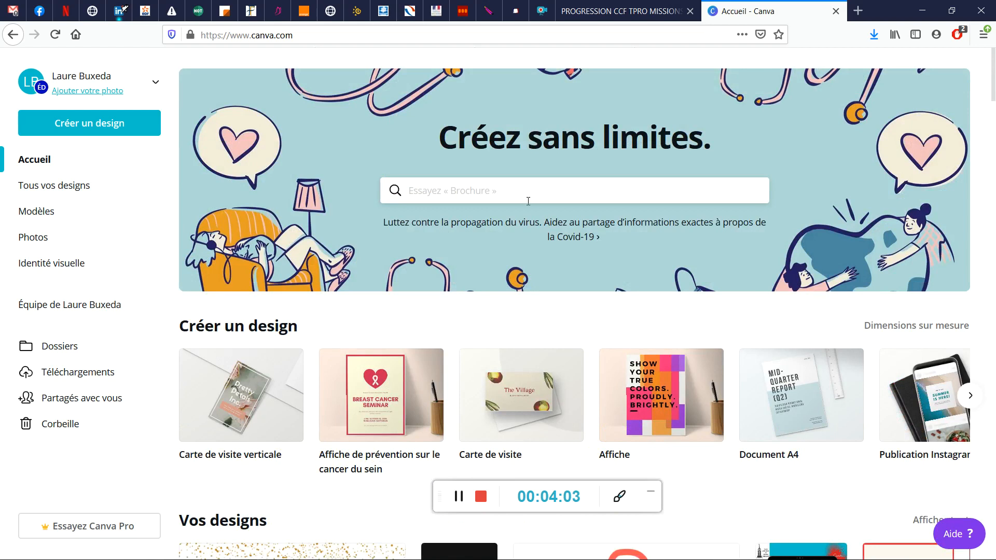
{"action": "left_click", "coordinate": [477, 191]}
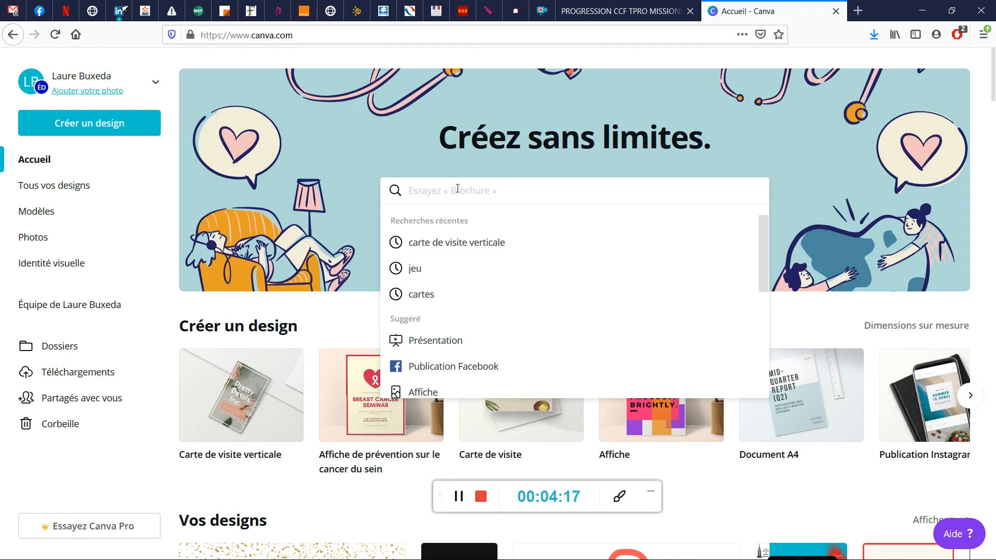
{"action": "type", "text": "affiche"}
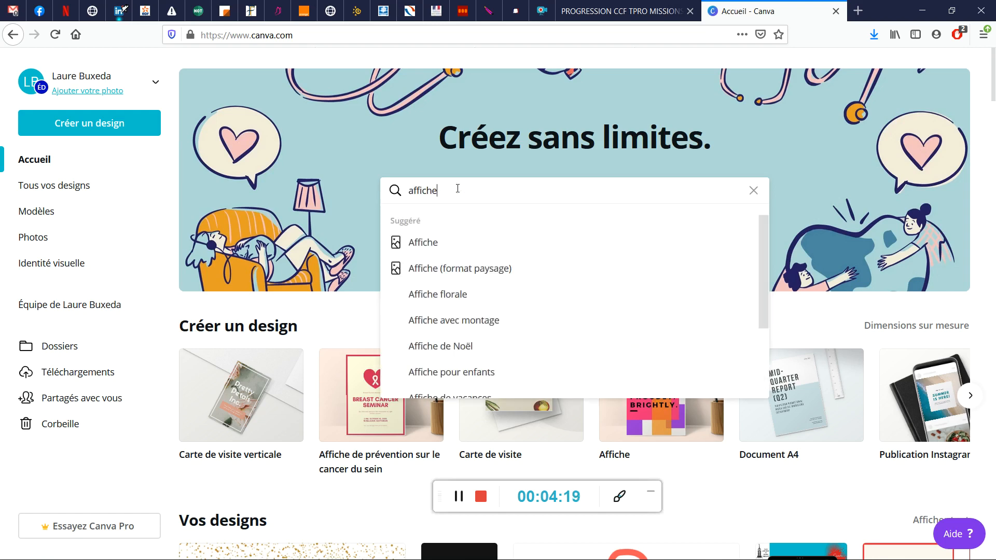
{"action": "left_click", "coordinate": [410, 251]}
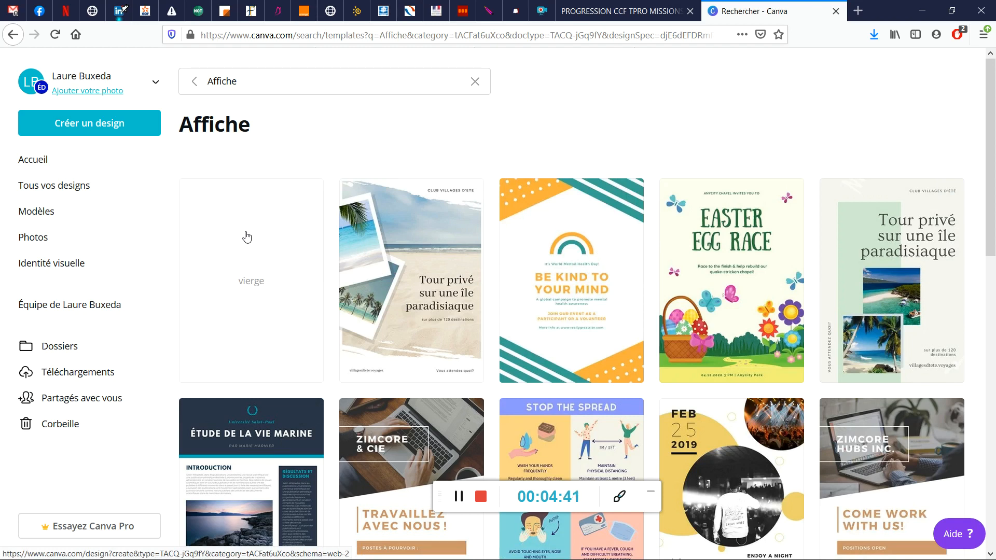
{"action": "left_click", "coordinate": [269, 252]}
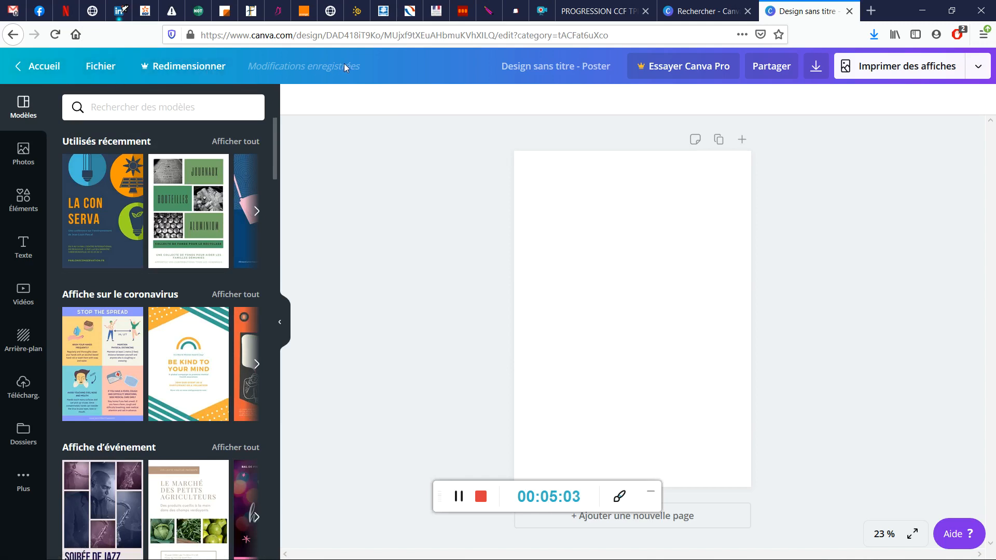
Title the design with the author's full name followed by "Arts Appliqués"
{"action": "left_click", "coordinate": [526, 66]}
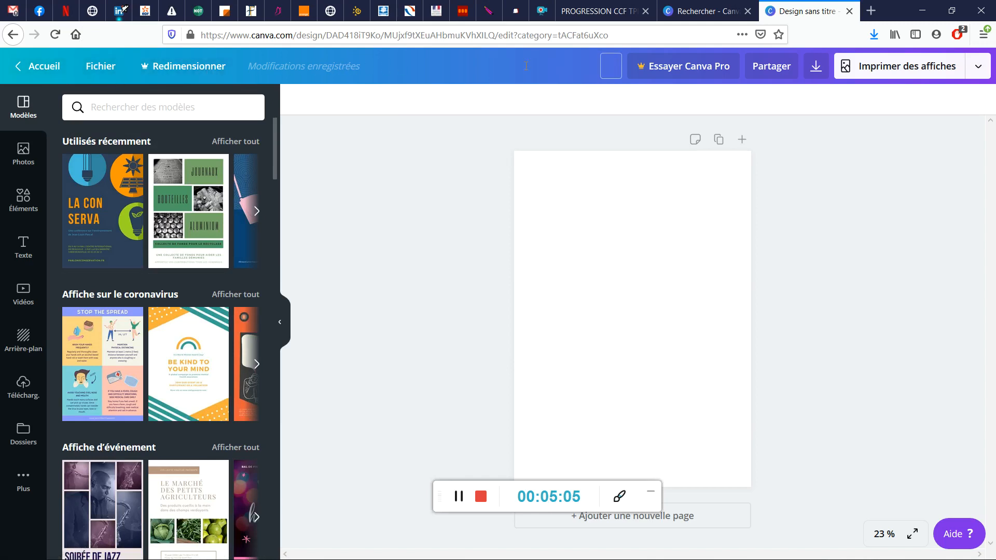
{"action": "type", "text": "laure Buxeda Art"}
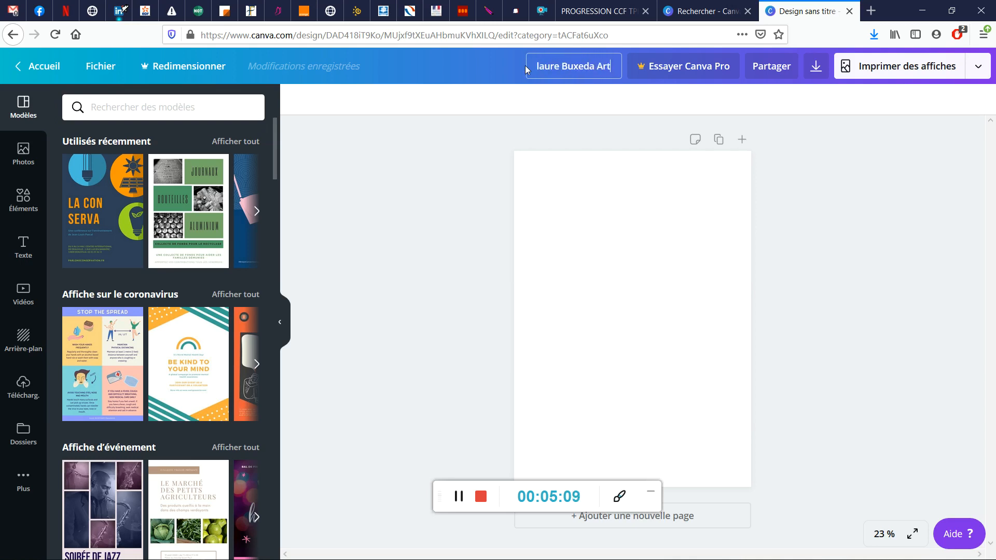
{"action": "type", "text": "s Appliqués"}
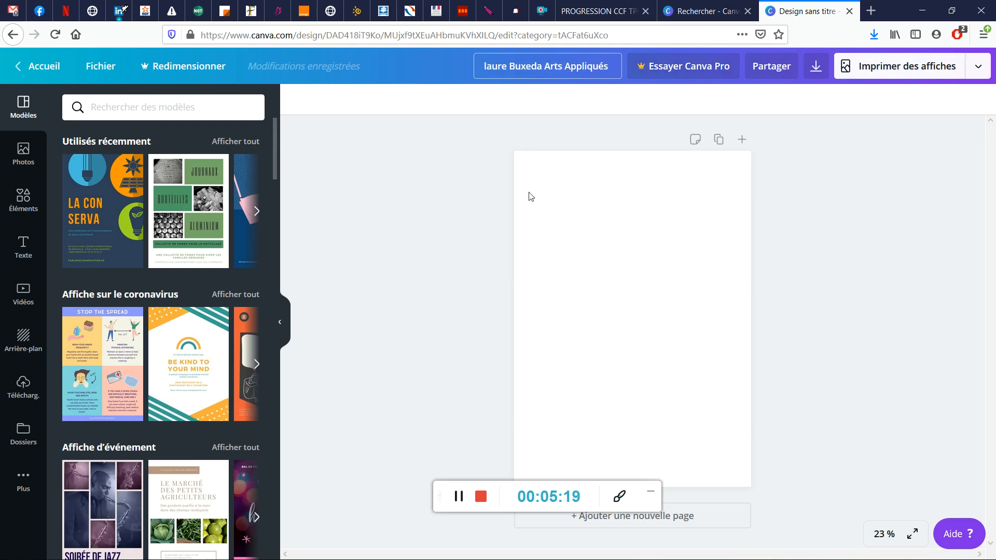
{"action": "left_click", "coordinate": [662, 269]}
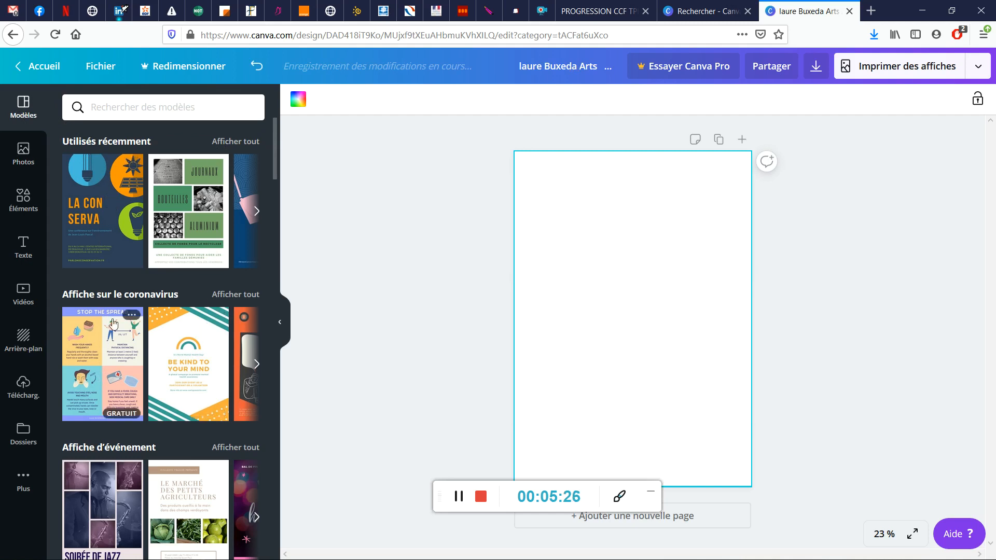
Apply the free "MODE HOMME FEMME 2020" template from Affiche publicitaire to the page and show all templates in that category
{"action": "scroll", "coordinate": [113, 323], "scroll_direction": "down", "scroll_amount": 3}
{"action": "scroll", "coordinate": [113, 322], "scroll_direction": "up", "scroll_amount": 3}
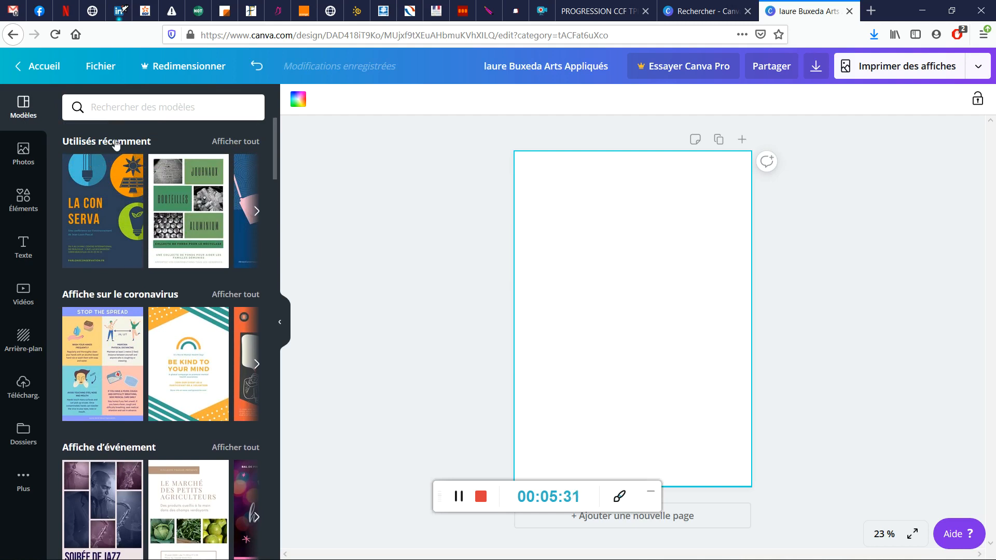
{"action": "scroll", "coordinate": [109, 294], "scroll_direction": "down", "scroll_amount": 5}
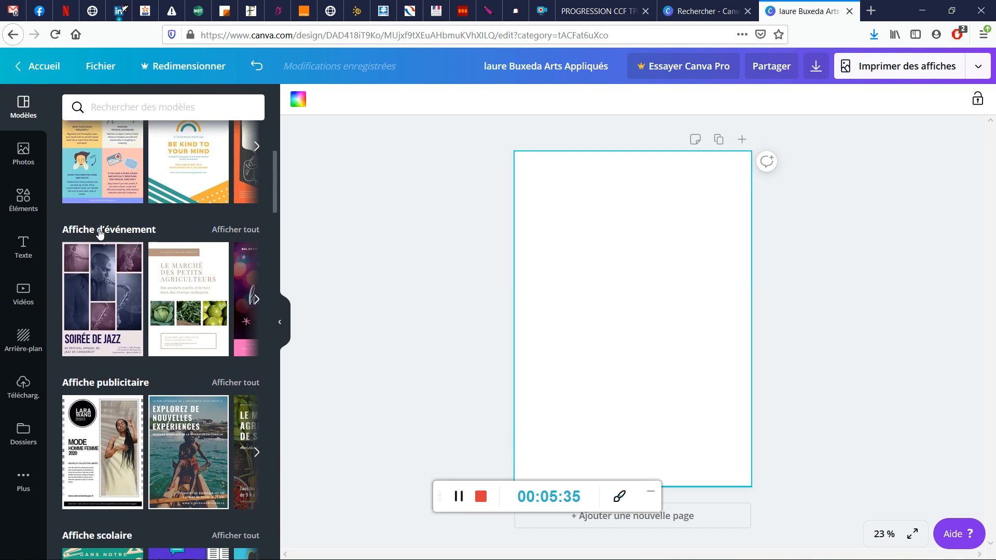
{"action": "scroll", "coordinate": [100, 234], "scroll_direction": "down", "scroll_amount": 7}
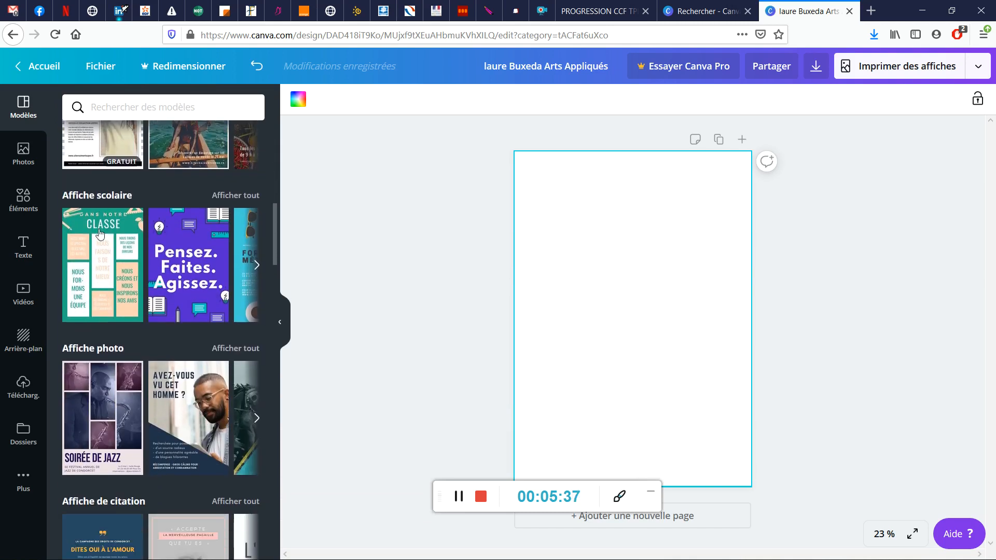
{"action": "scroll", "coordinate": [130, 182], "scroll_direction": "up", "scroll_amount": 6}
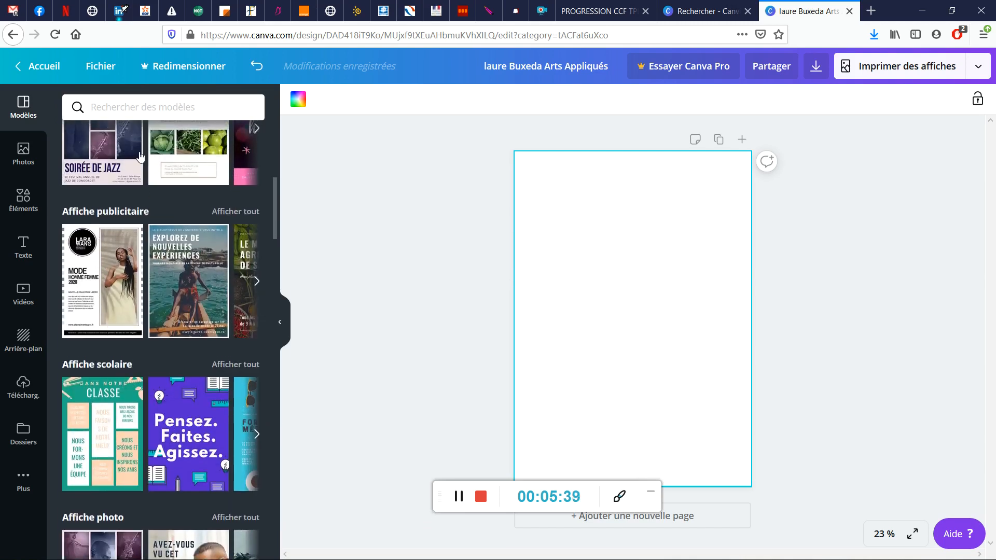
{"action": "left_click", "coordinate": [119, 256]}
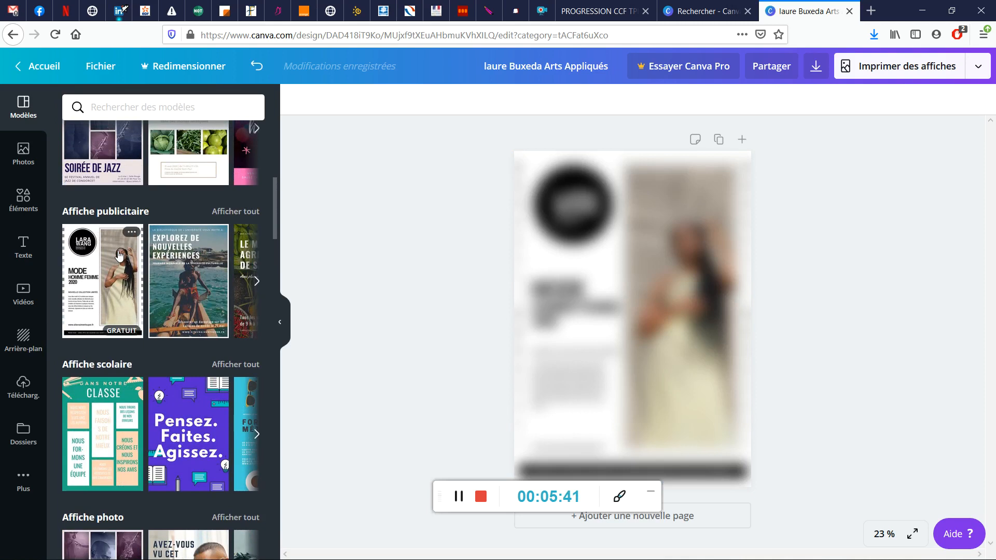
{"action": "left_click", "coordinate": [245, 215]}
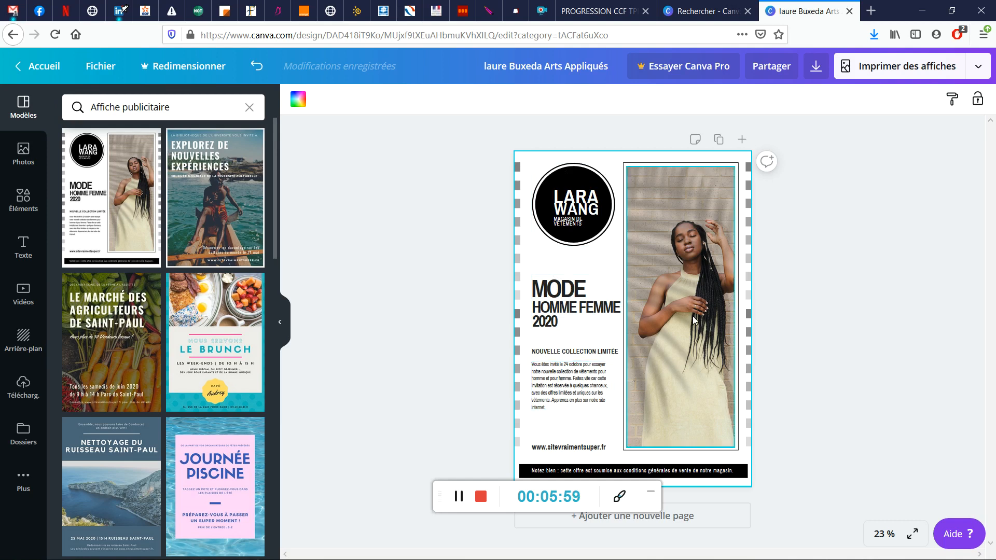
Shrink the round black badge on the poster slightly and rotate it clockwise
{"action": "left_click", "coordinate": [590, 174]}
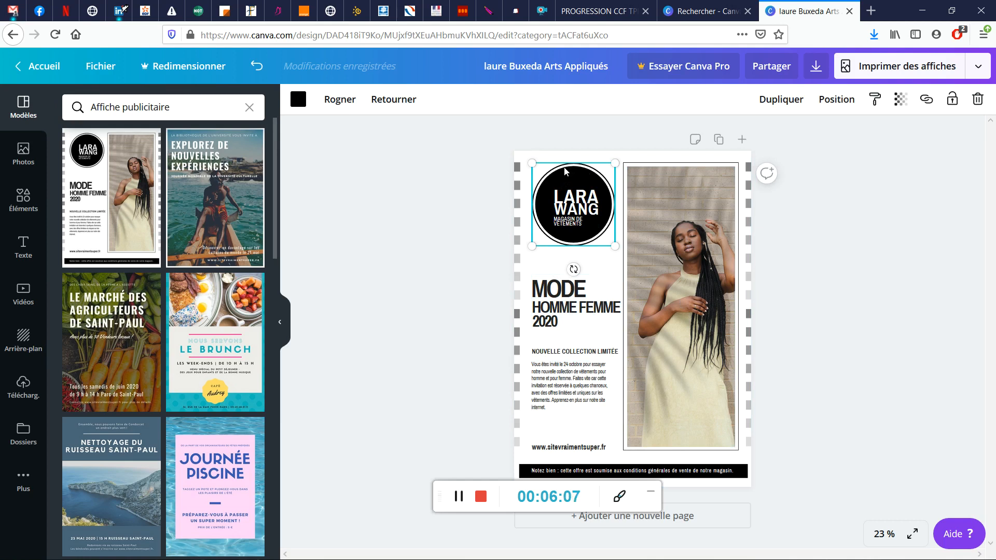
{"action": "mouse_move", "coordinate": [532, 164]}
{"action": "left_mouse_down"}
{"action": "mouse_move", "coordinate": [585, 216]}
{"action": "mouse_move", "coordinate": [509, 141]}
{"action": "mouse_move", "coordinate": [551, 174]}
{"action": "mouse_move", "coordinate": [539, 173]}
{"action": "left_mouse_up"}
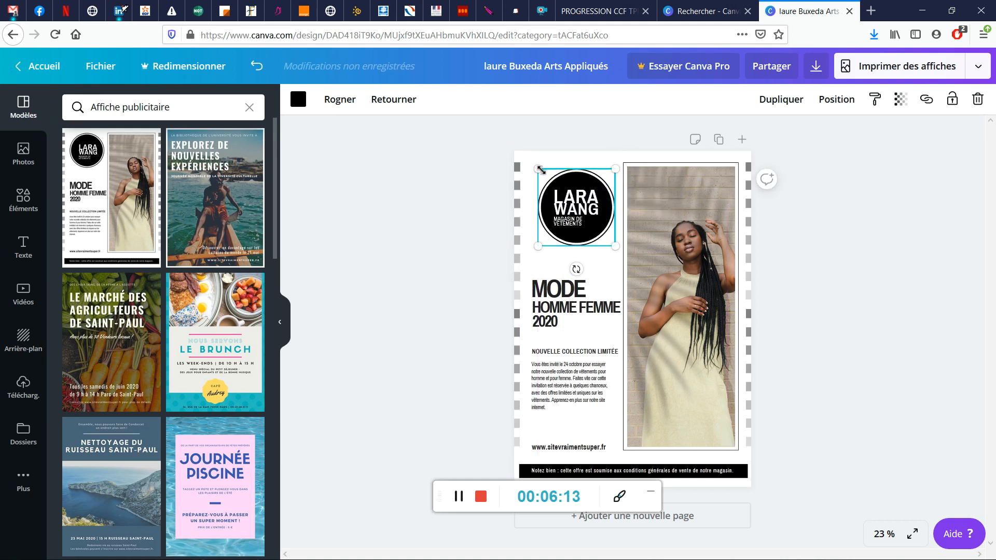
{"action": "left_click_drag", "start_coordinate": [575, 268], "coordinate": [574, 307]}
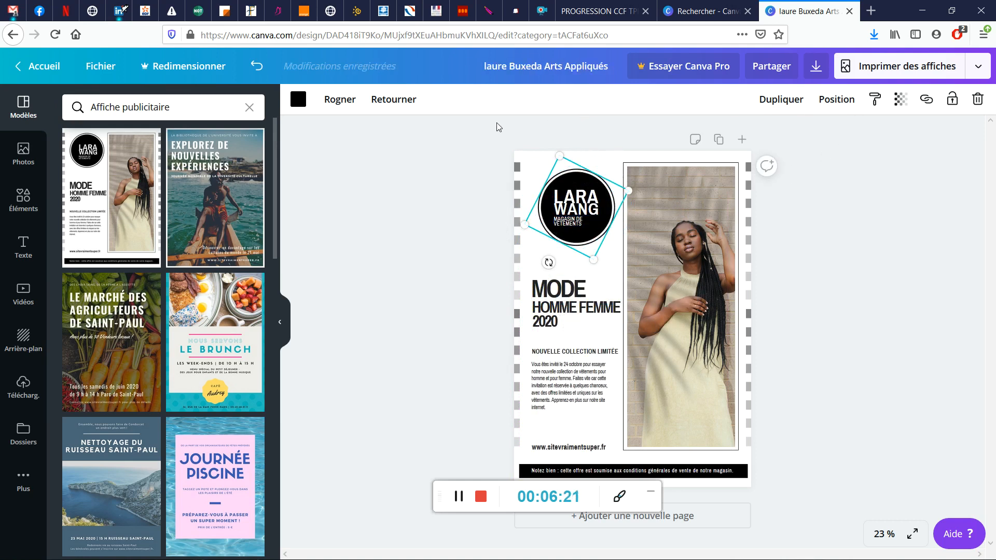
Try the default red and the photo palette's brown and near-black as the round badge's colour
{"action": "left_click", "coordinate": [300, 102]}
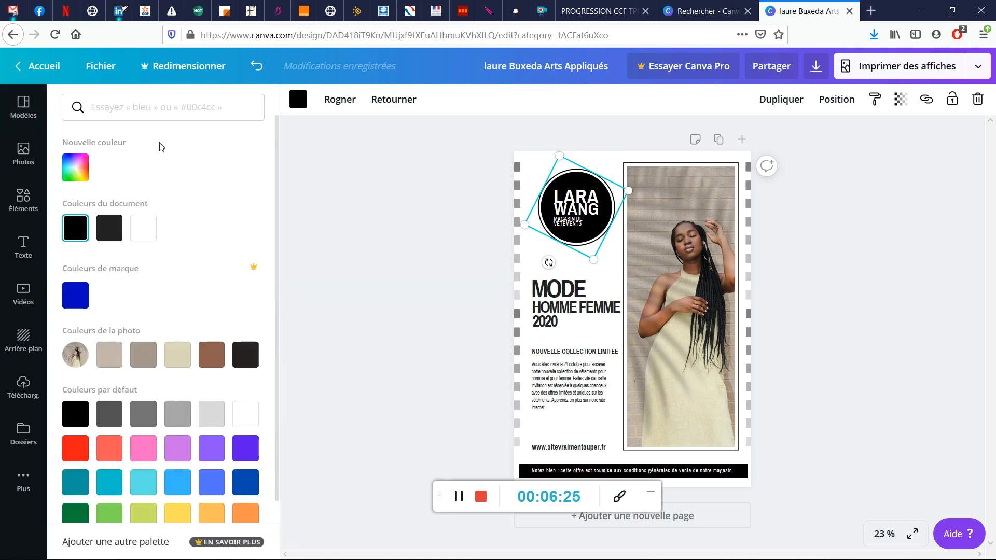
{"action": "left_click", "coordinate": [80, 452]}
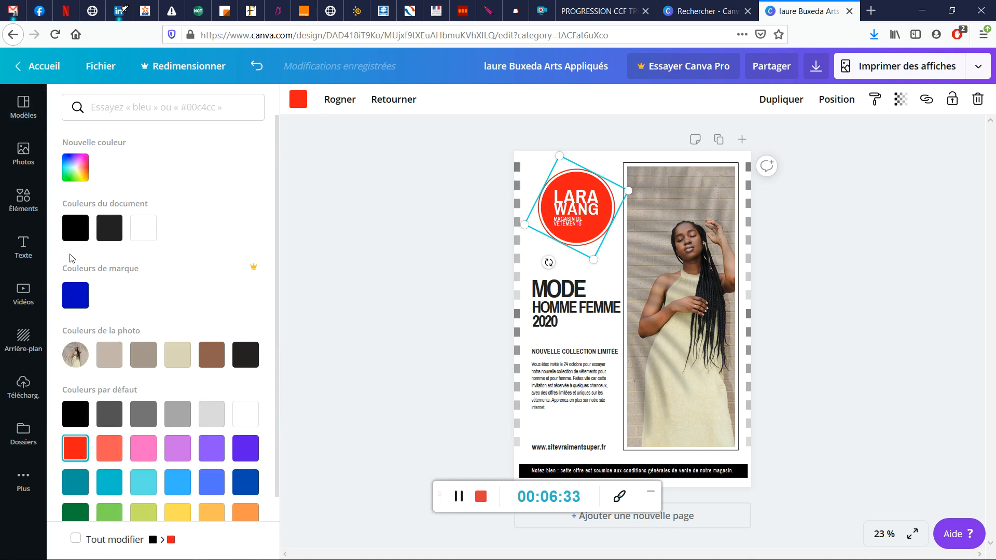
{"action": "scroll", "coordinate": [141, 431], "scroll_direction": "down", "scroll_amount": 1}
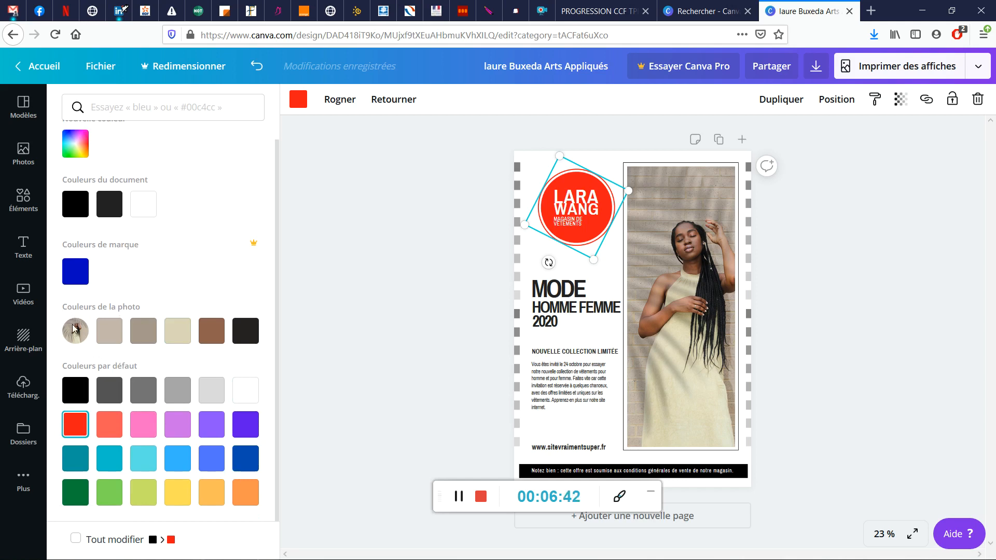
{"action": "left_click", "coordinate": [205, 330]}
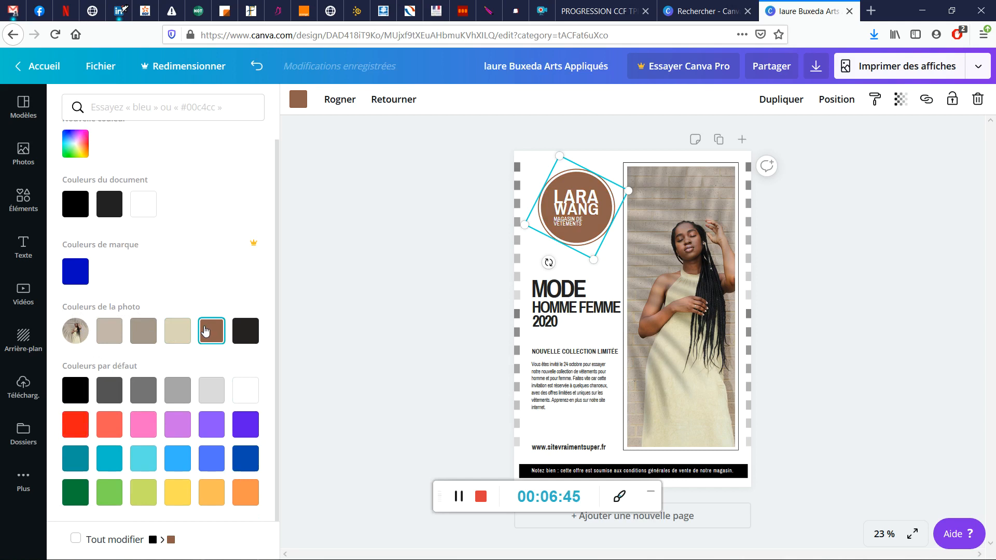
{"action": "left_click", "coordinate": [245, 330]}
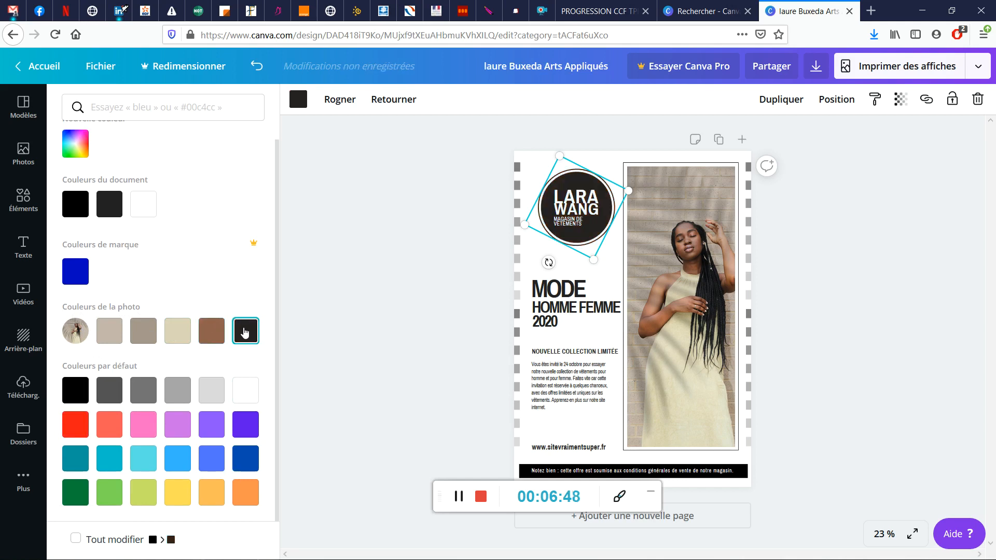
{"action": "scroll", "coordinate": [65, 155], "scroll_direction": "up", "scroll_amount": 1}
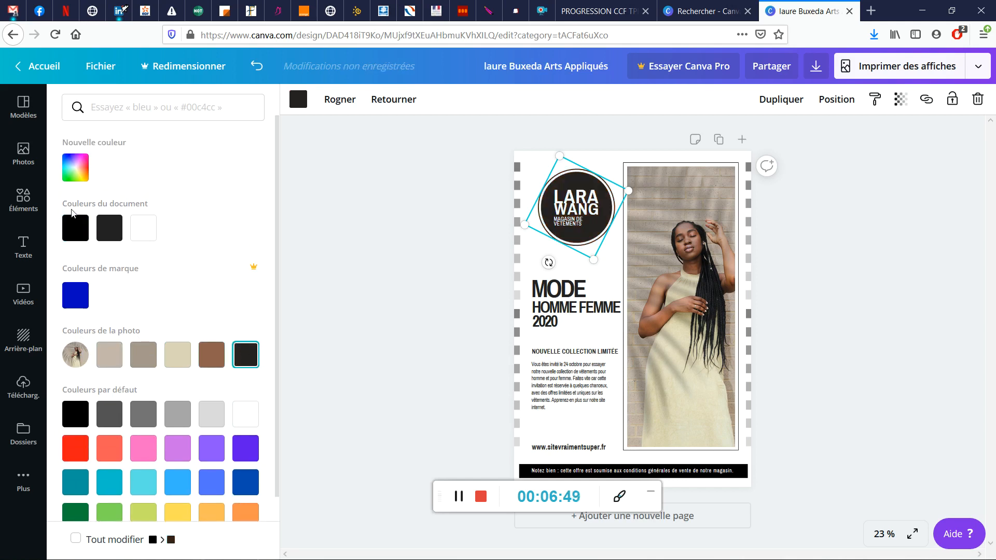
Colour the round badge with a new custom blue, #1845e6
{"action": "left_click", "coordinate": [71, 178]}
{"action": "left_click_drag", "start_coordinate": [168, 254], "coordinate": [220, 229]}
{"action": "mouse_move", "coordinate": [188, 281]}
{"action": "left_mouse_down"}
{"action": "mouse_move", "coordinate": [203, 281]}
{"action": "mouse_move", "coordinate": [180, 281]}
{"action": "left_mouse_up"}
{"action": "left_click_drag", "start_coordinate": [208, 235], "coordinate": [228, 205]}
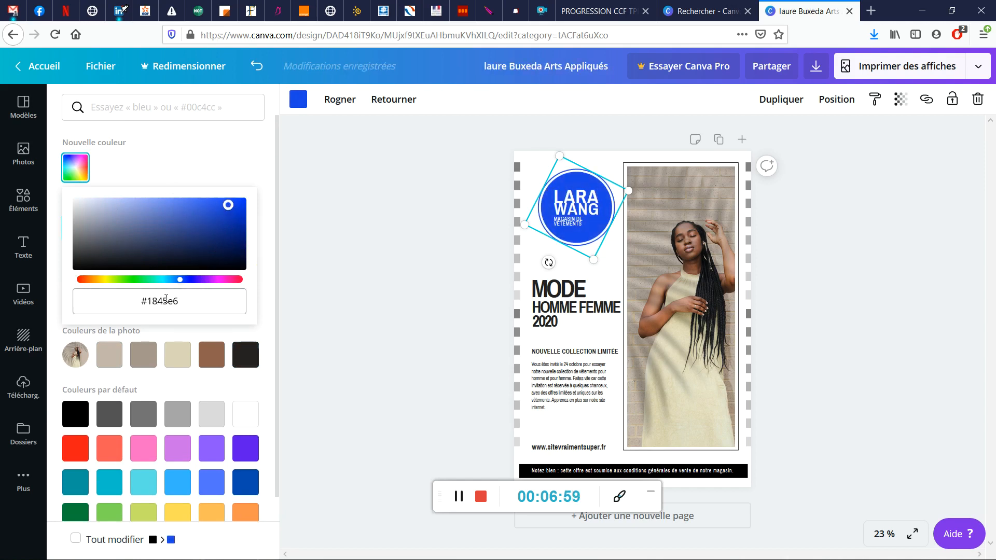
{"action": "left_click", "coordinate": [217, 170]}
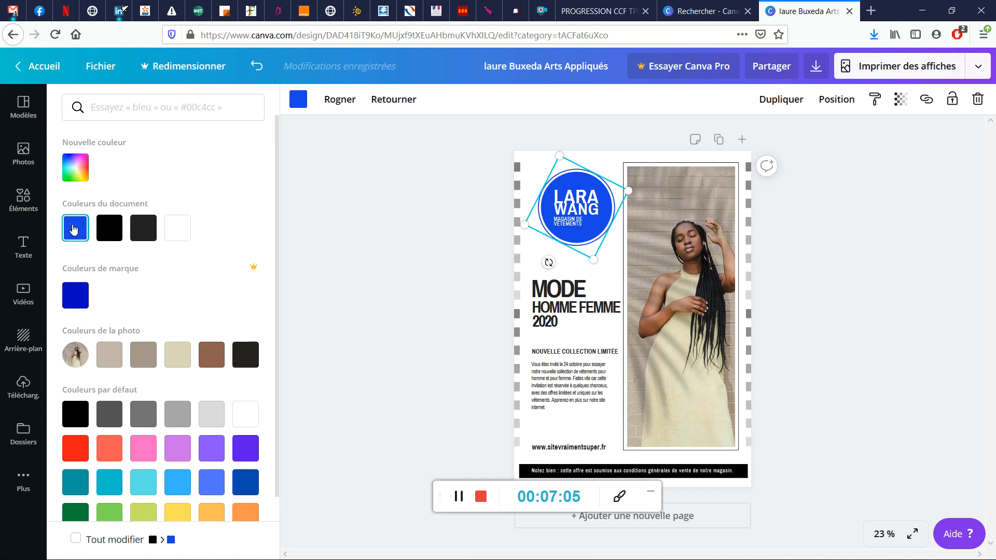
{"action": "left_click", "coordinate": [411, 241]}
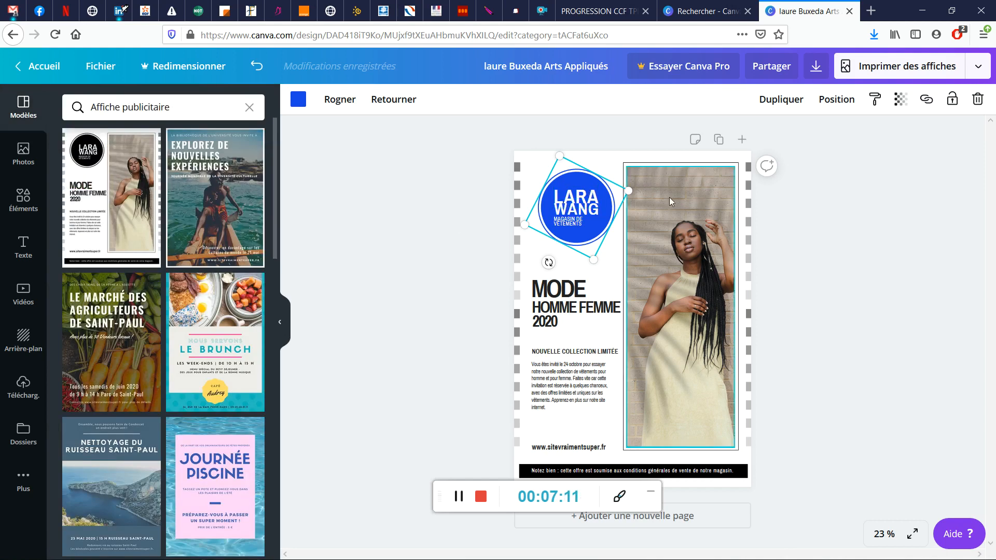
Replace the upper name line in the badge with the author's first name, reduce it to size 90.3 and recentre it in the circle
{"action": "left_click", "coordinate": [570, 196]}
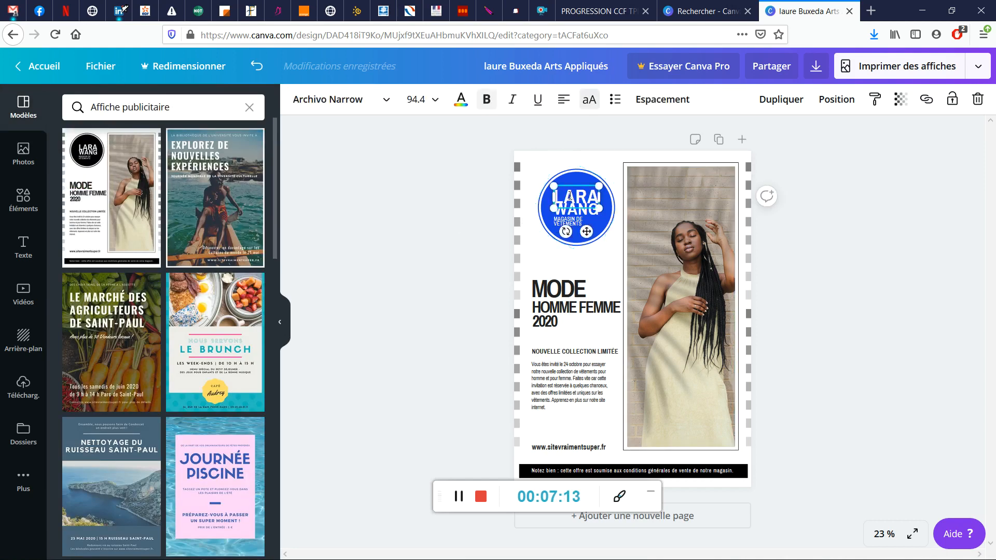
{"action": "double_click", "coordinate": [569, 196]}
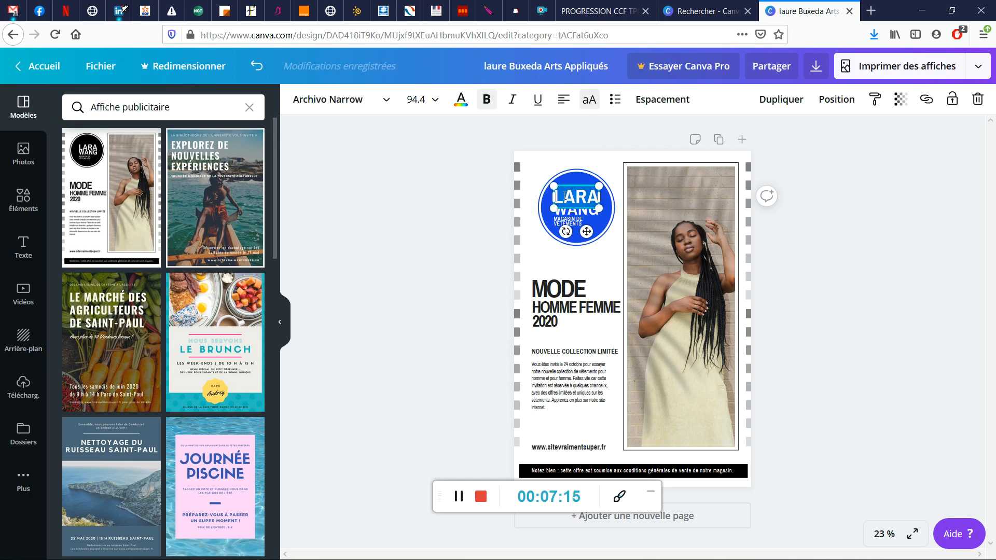
{"action": "type", "text": "LAUR"}
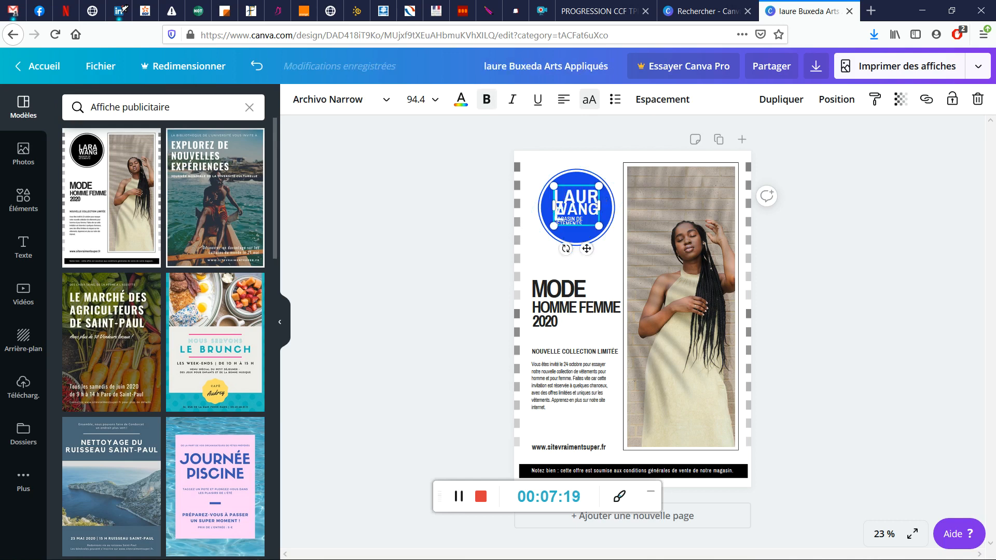
{"action": "type", "text": "E"}
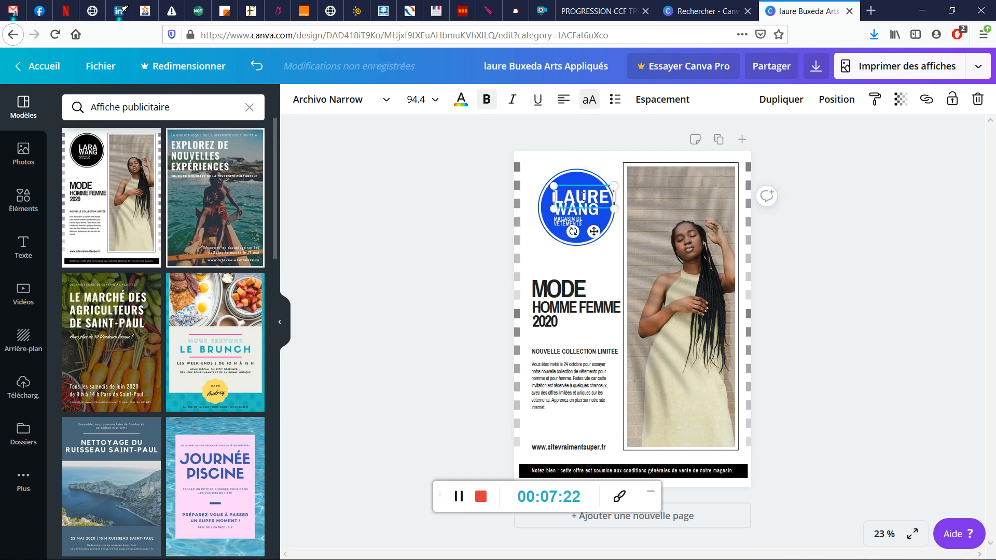
{"action": "mouse_move", "coordinate": [585, 185]}
{"action": "left_mouse_down"}
{"action": "mouse_move", "coordinate": [499, 159]}
{"action": "mouse_move", "coordinate": [577, 184]}
{"action": "left_mouse_up"}
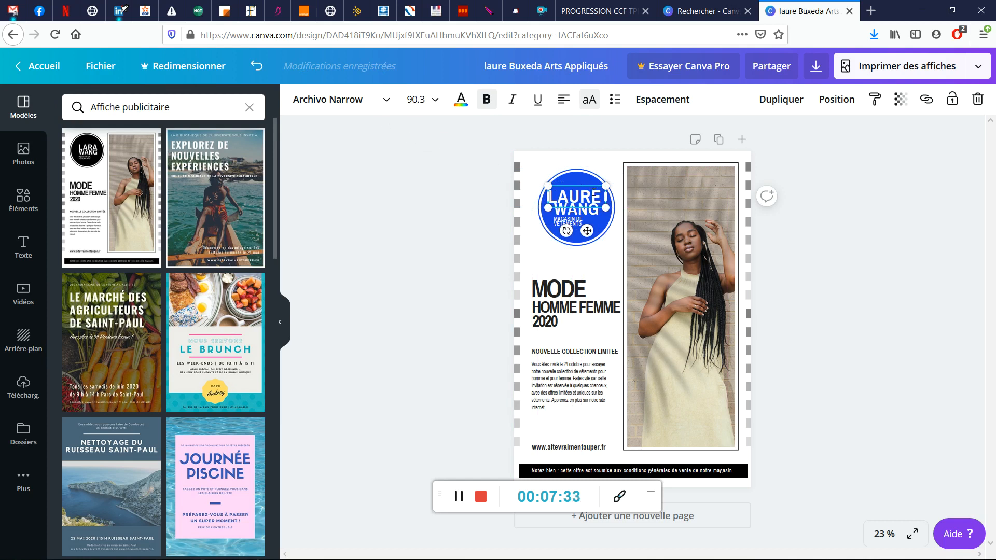
Browse the available fonts for the badge's upper name line and recolour that line with the default pink
{"action": "left_click", "coordinate": [374, 104]}
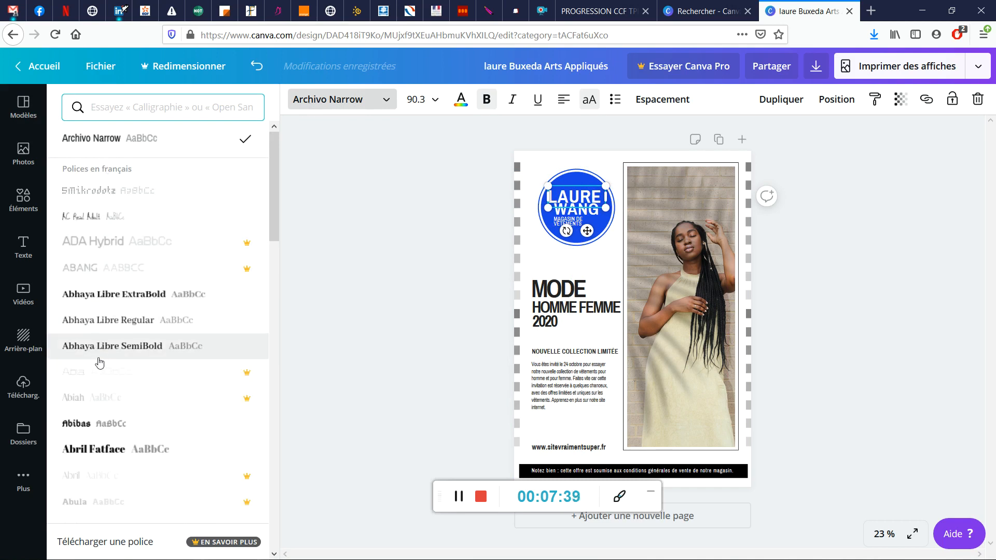
{"action": "scroll", "coordinate": [102, 433], "scroll_direction": "down", "scroll_amount": 6}
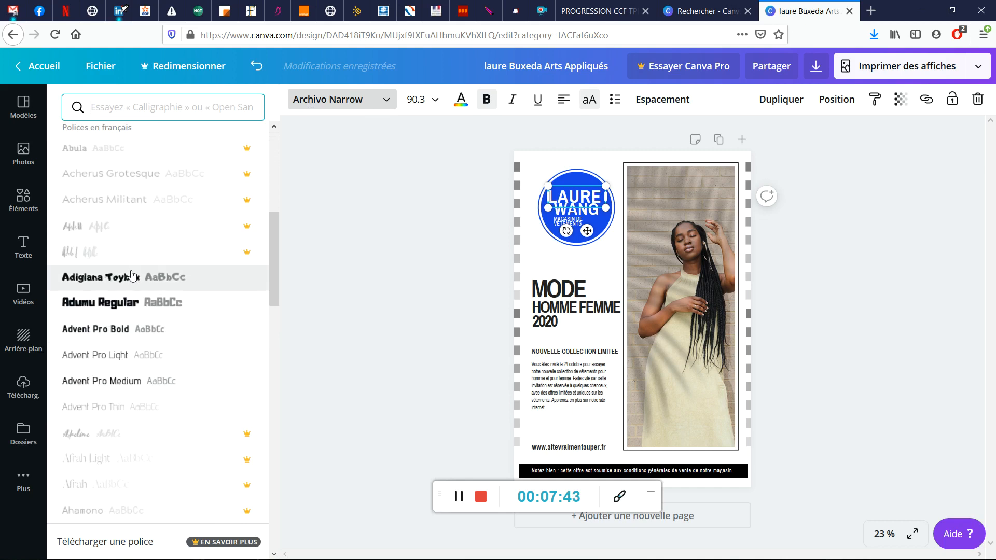
{"action": "left_click", "coordinate": [435, 97]}
{"action": "left_click", "coordinate": [453, 100]}
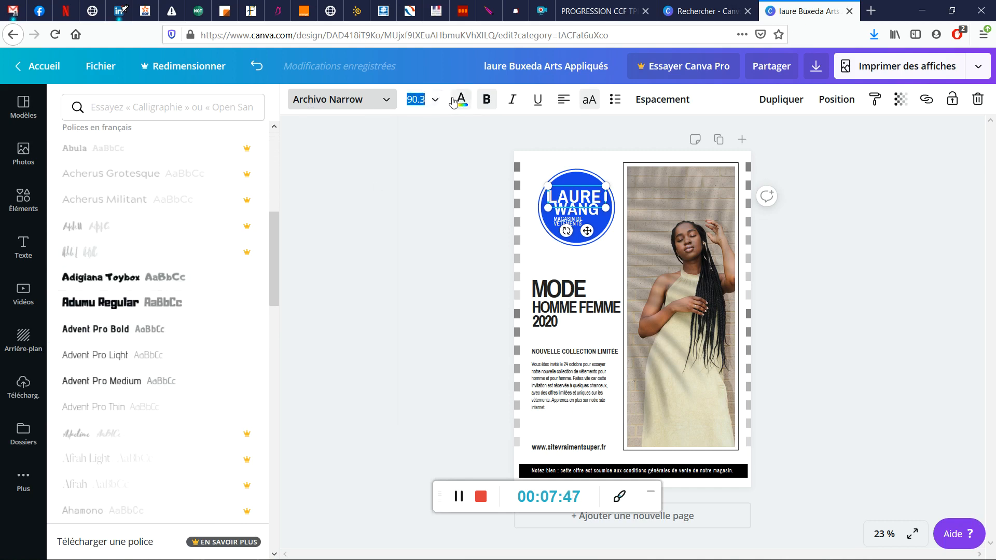
{"action": "left_click", "coordinate": [453, 101]}
{"action": "left_click", "coordinate": [143, 354]}
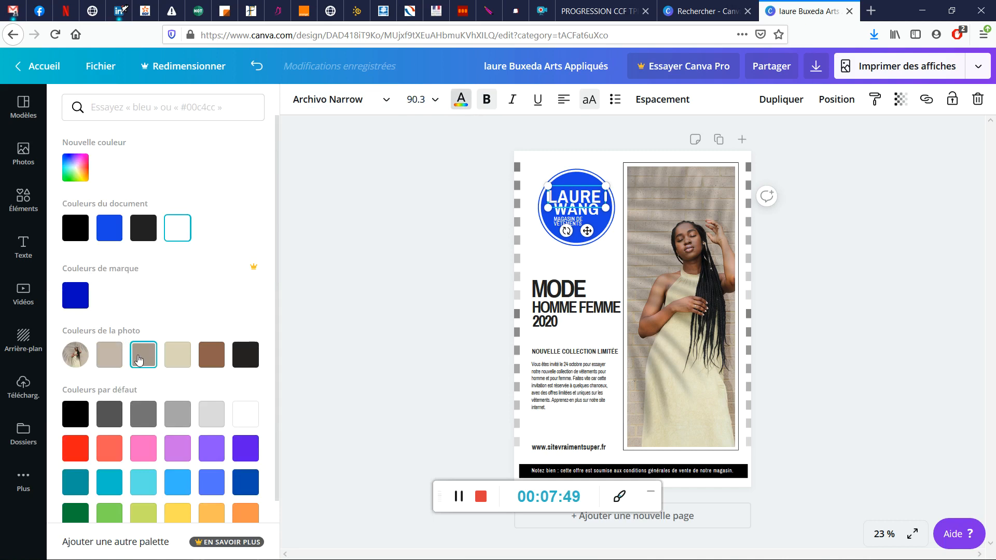
{"action": "left_click", "coordinate": [150, 444]}
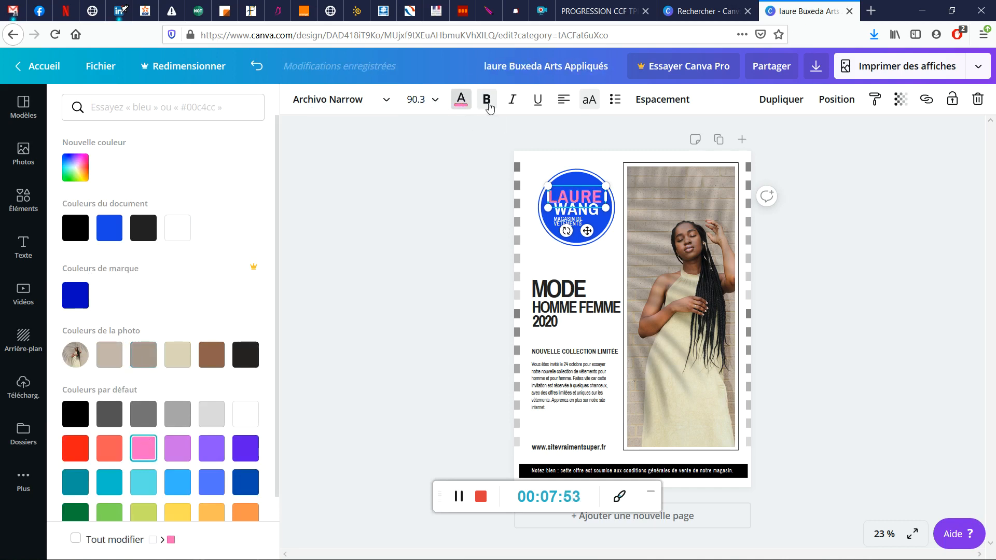
Cycle through the text alignments of the badge's upper name line and leave it right-aligned
{"action": "left_click", "coordinate": [568, 104]}
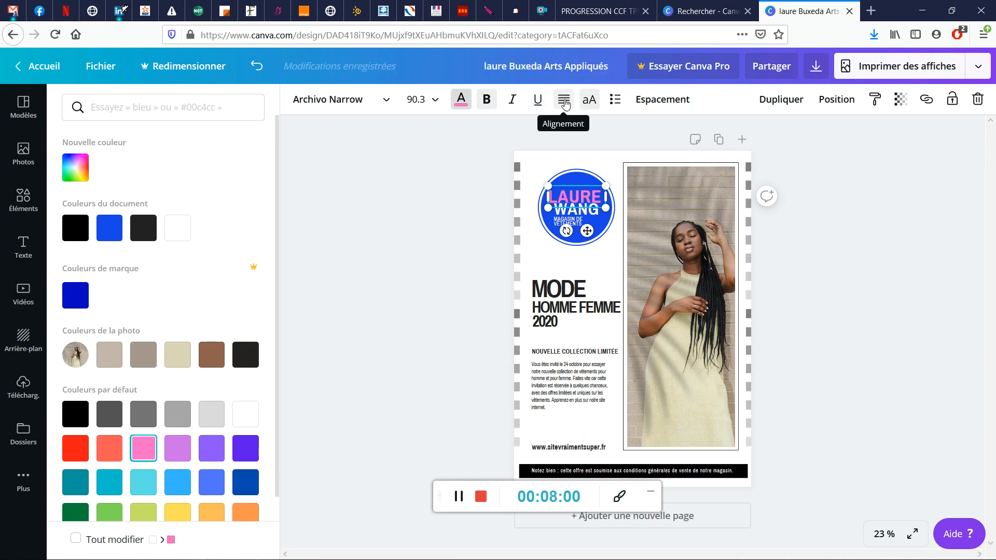
{"action": "left_click", "coordinate": [566, 104]}
{"action": "left_click", "coordinate": [566, 104]}
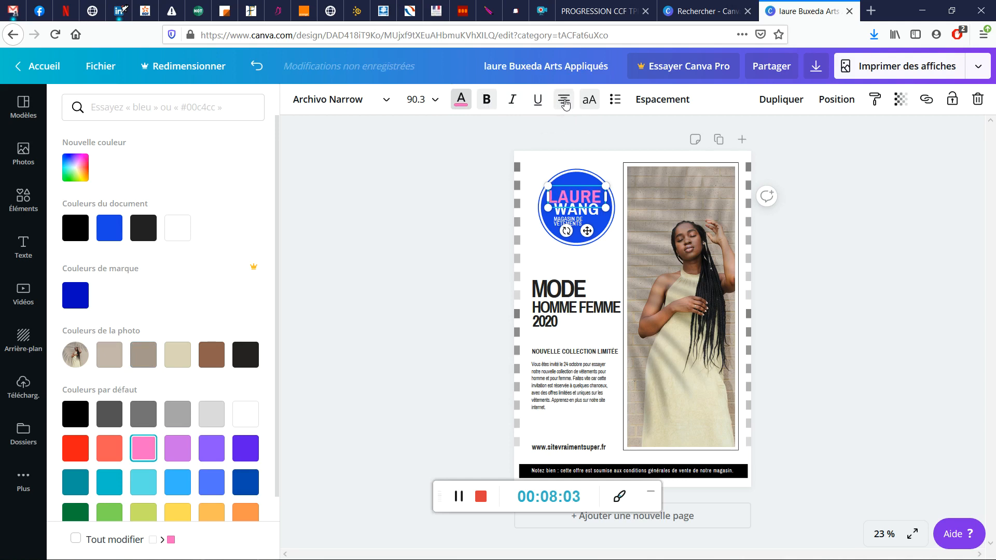
{"action": "left_click", "coordinate": [565, 104]}
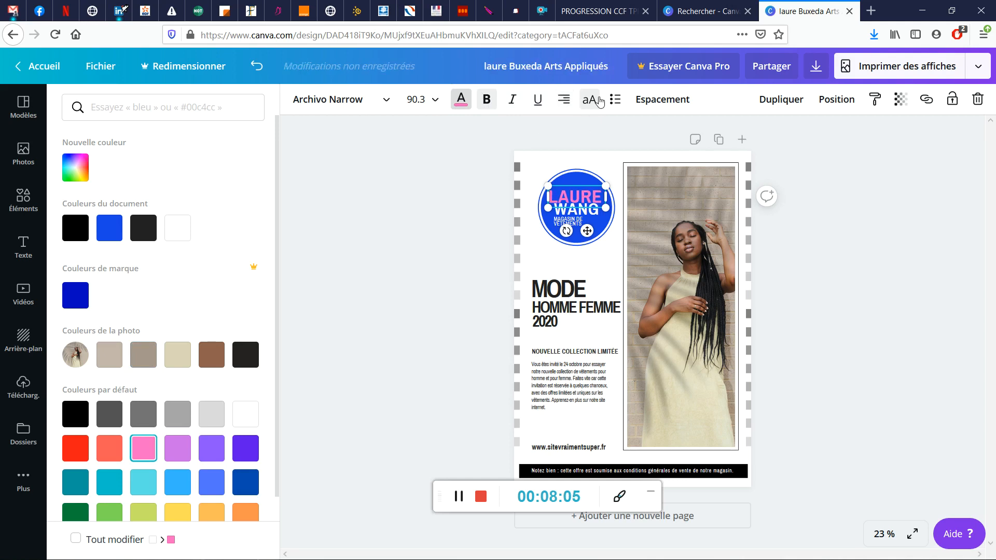
Try lowercase and numbered-list formatting on the badge's upper name line, restoring capitals and plain text
{"action": "left_click", "coordinate": [596, 101]}
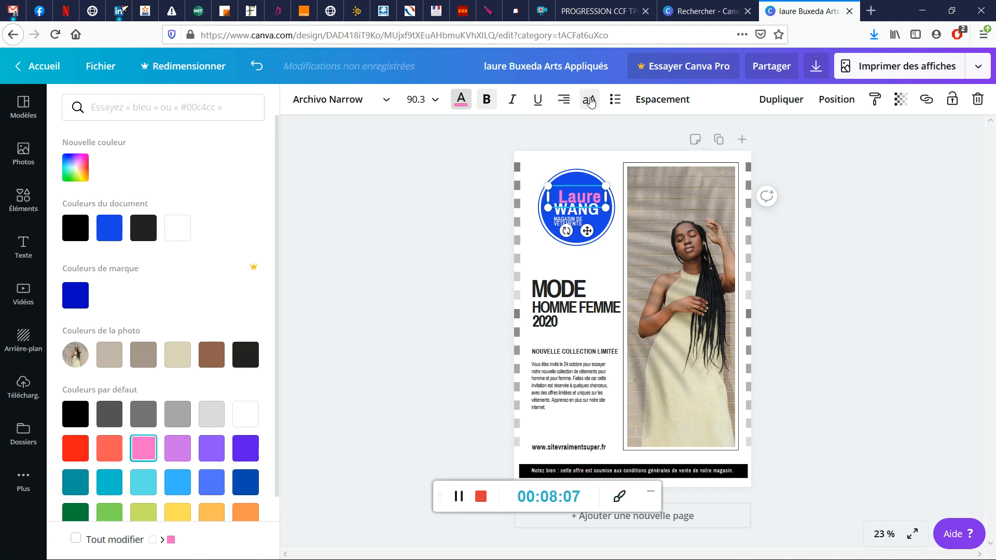
{"action": "left_click", "coordinate": [590, 102]}
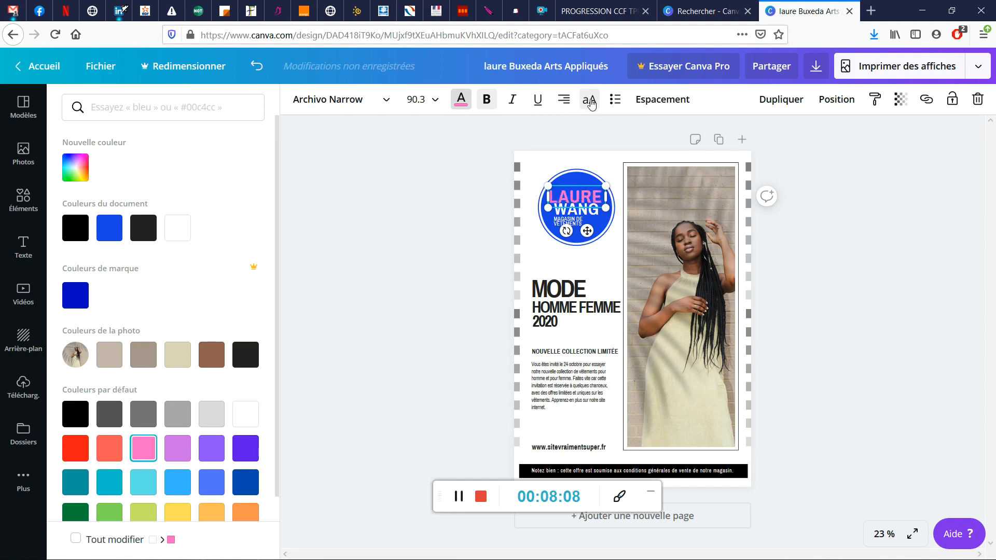
{"action": "left_click", "coordinate": [618, 101]}
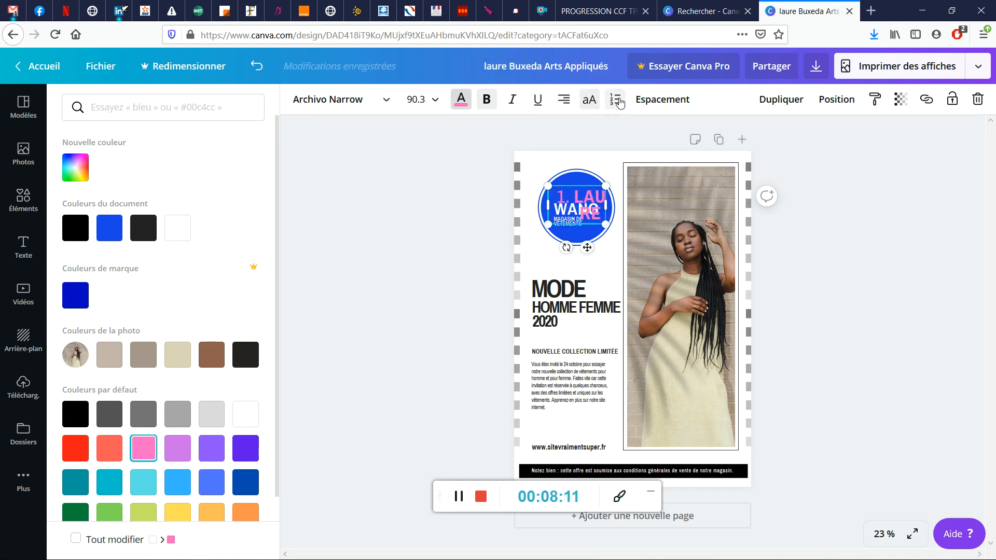
{"action": "left_click", "coordinate": [618, 102]}
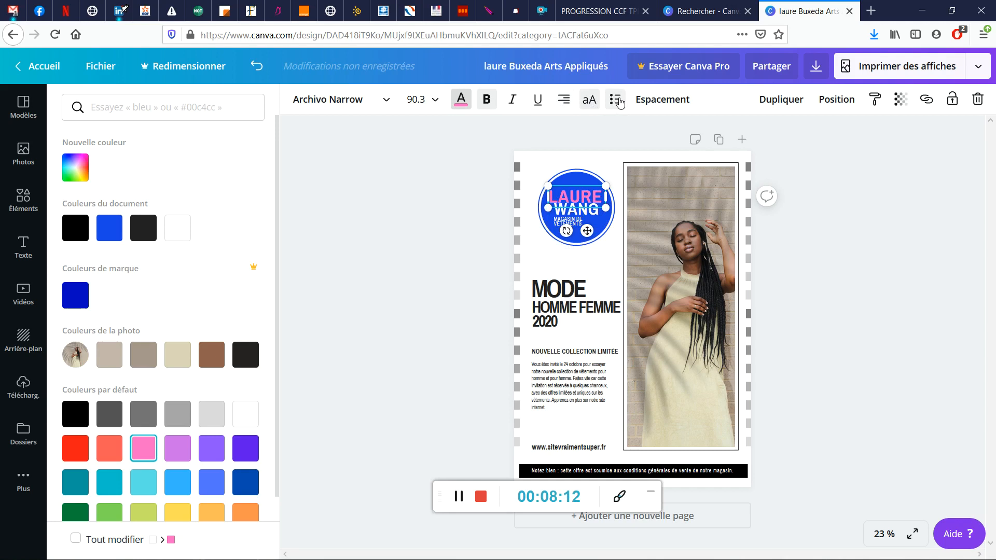
Try a letter spacing of 481 on the badge's upper name line and reset it to 0
{"action": "left_click", "coordinate": [667, 100]}
{"action": "left_click_drag", "start_coordinate": [746, 140], "coordinate": [781, 140]}
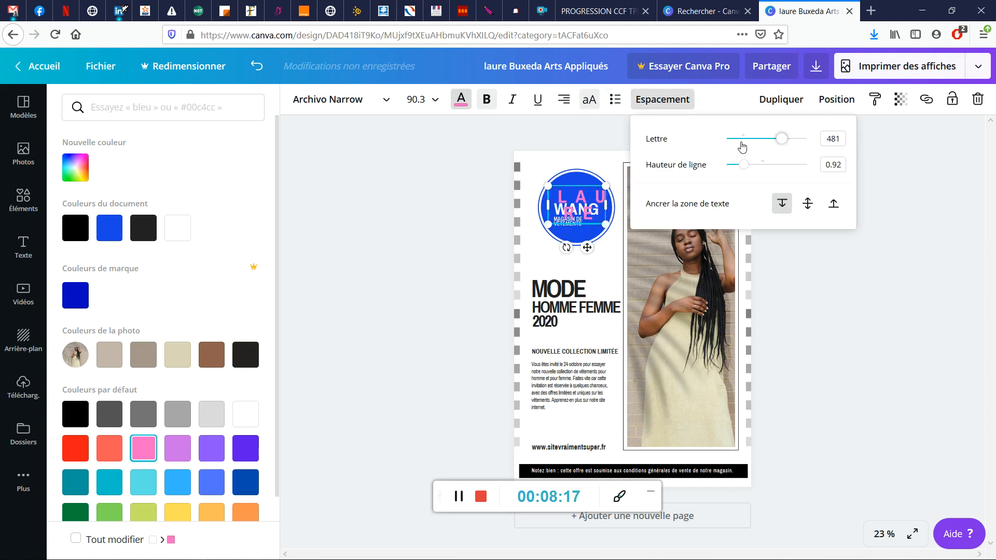
{"action": "left_click_drag", "start_coordinate": [784, 141], "coordinate": [730, 144]}
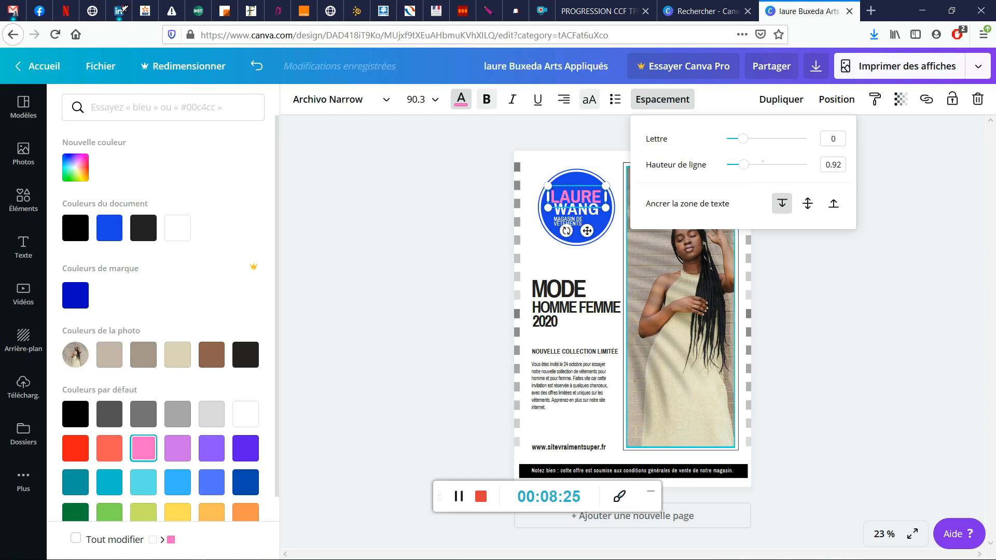
{"action": "left_click", "coordinate": [927, 192]}
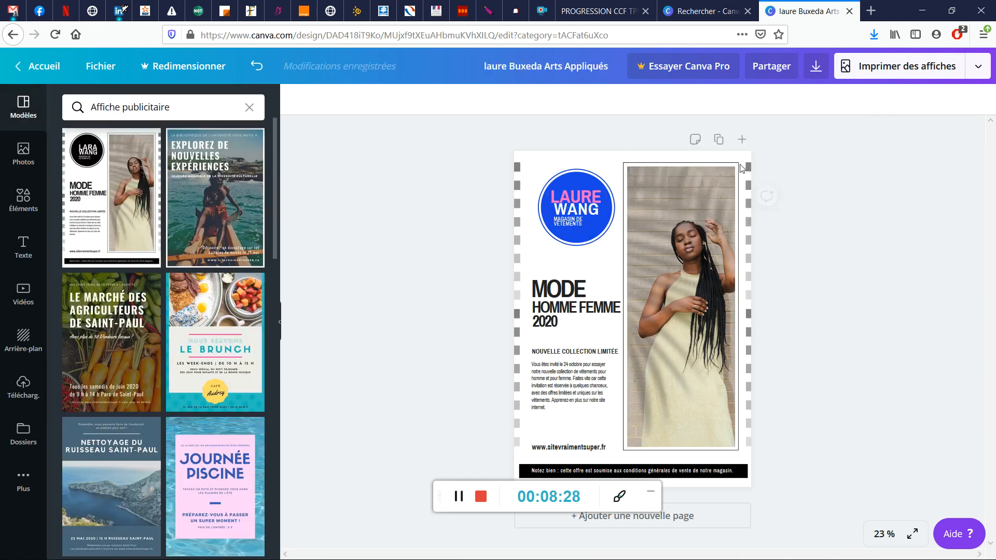
Try to duplicate the badge's upper name line
{"action": "left_click", "coordinate": [579, 196]}
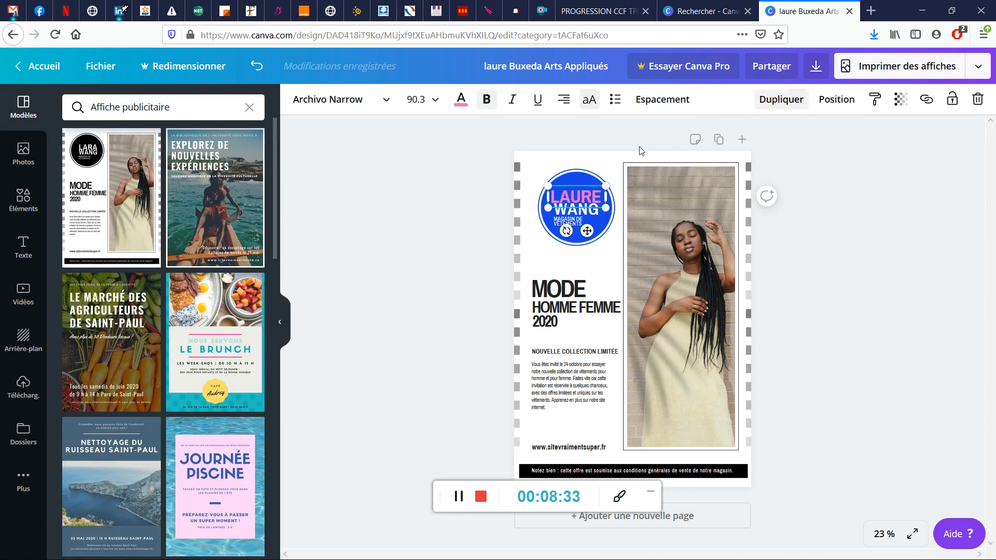
{"action": "left_click", "coordinate": [781, 100]}
{"action": "left_click_drag", "start_coordinate": [578, 199], "coordinate": [575, 196]}
{"action": "key", "text": "ctrl+b"}
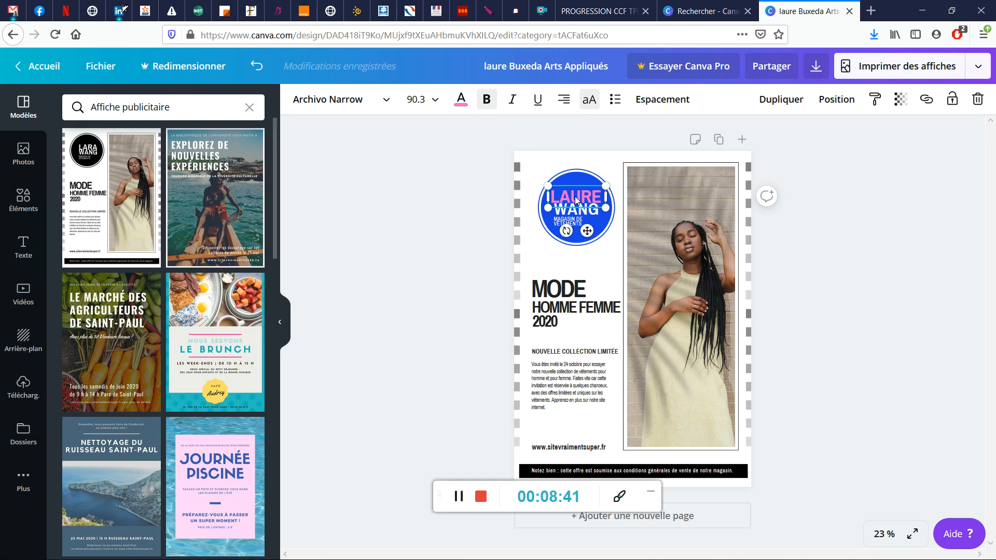
Try aligning the pink name line to the page's top, vertical centre, bottom, left, horizontal centre and right
{"action": "left_click", "coordinate": [832, 100]}
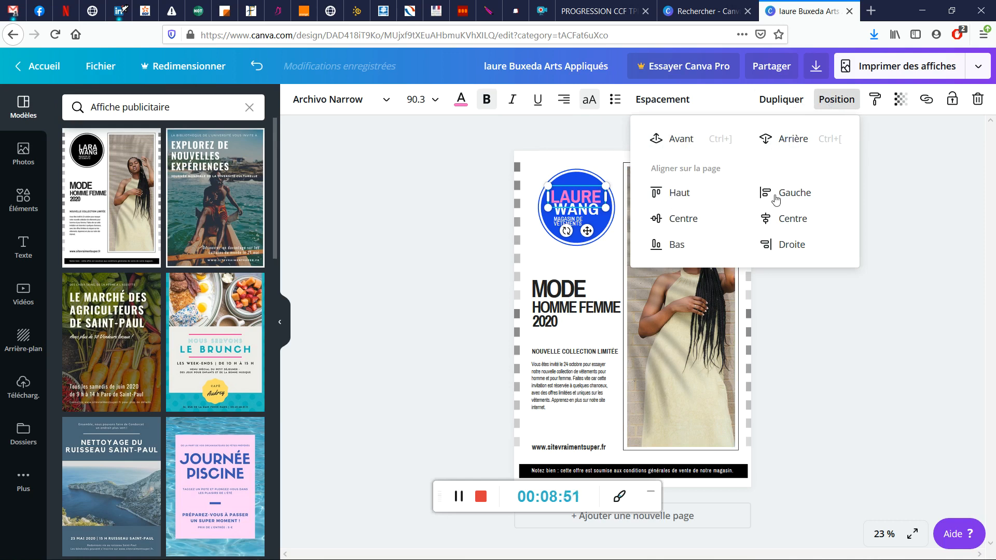
{"action": "left_click", "coordinate": [690, 208]}
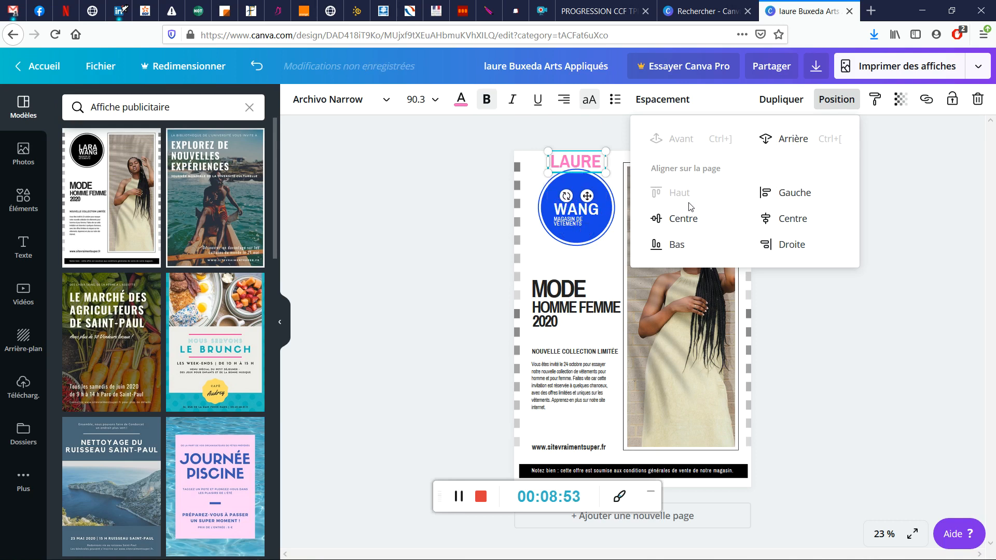
{"action": "left_click", "coordinate": [678, 220]}
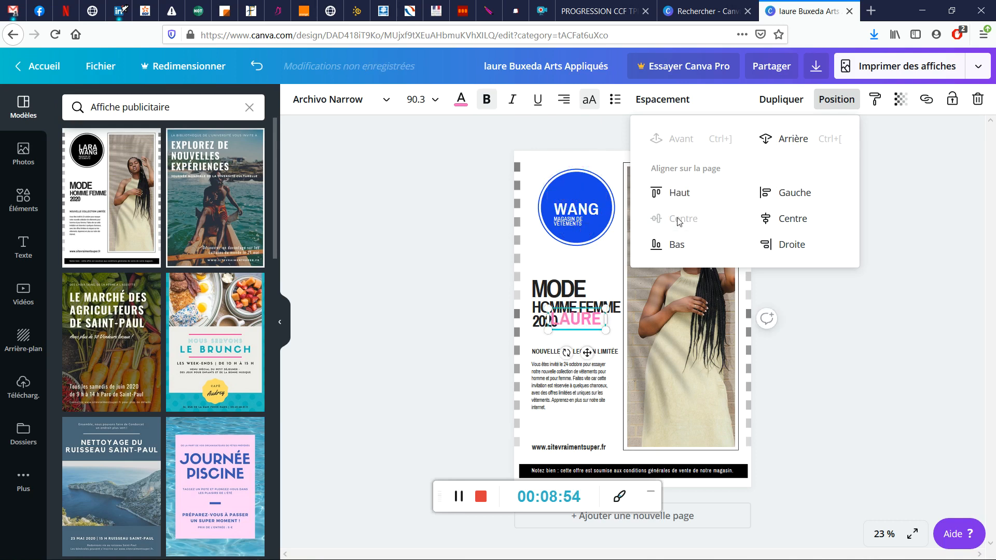
{"action": "left_click", "coordinate": [677, 246]}
{"action": "left_click", "coordinate": [793, 192]}
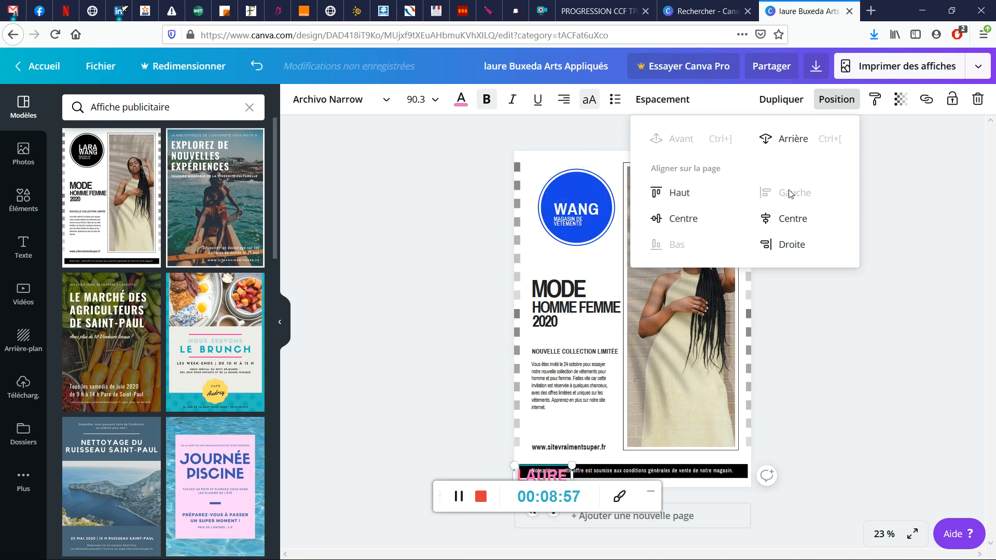
{"action": "left_click", "coordinate": [786, 217]}
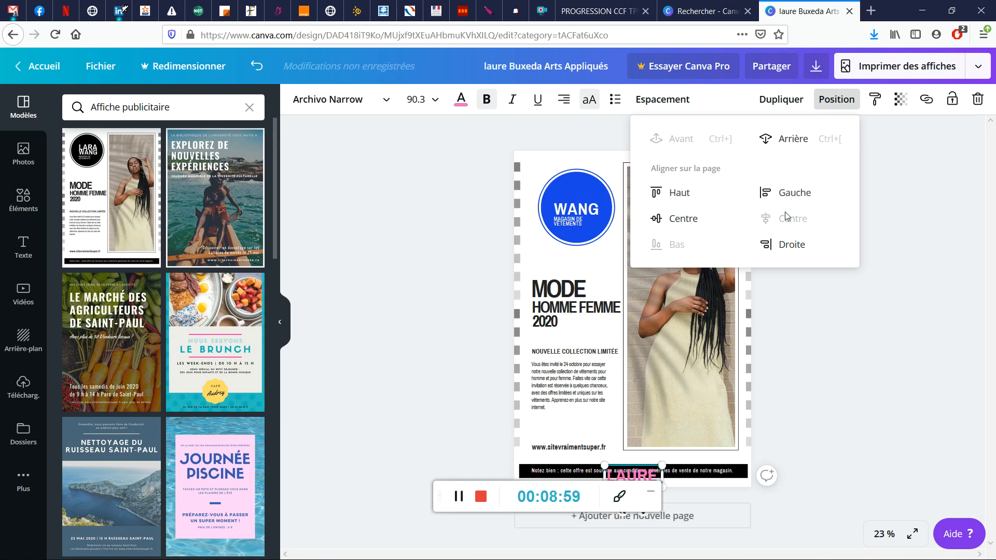
{"action": "left_click", "coordinate": [783, 245]}
Centre the pink name line on the page both ways, and move it back to the upper part of the blue badge
{"action": "left_click", "coordinate": [694, 220]}
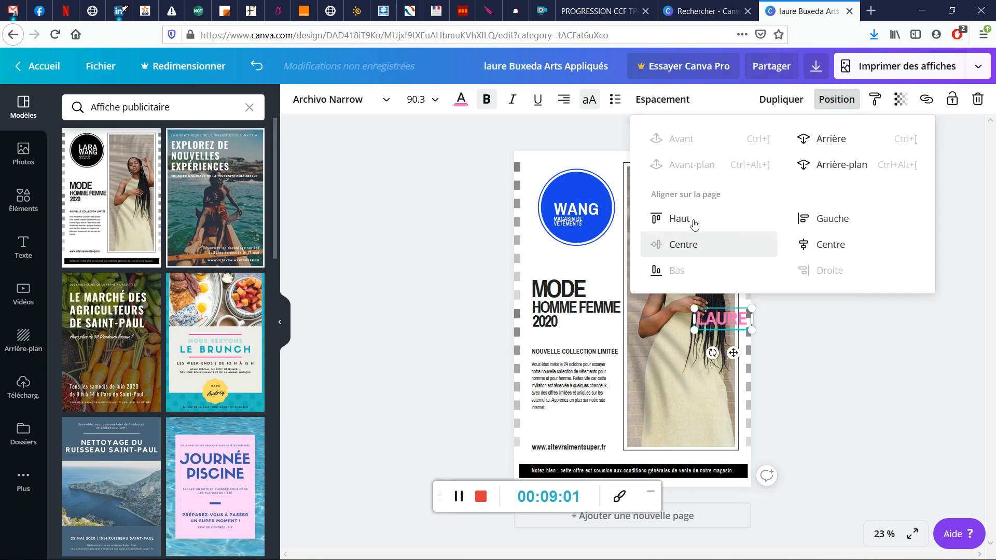
{"action": "left_click", "coordinate": [824, 245]}
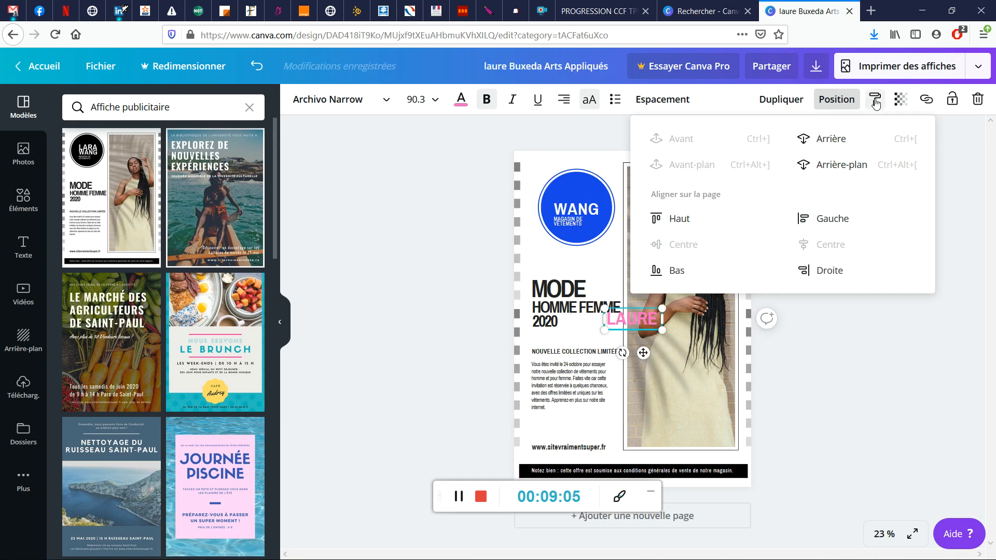
{"action": "left_click", "coordinate": [899, 311]}
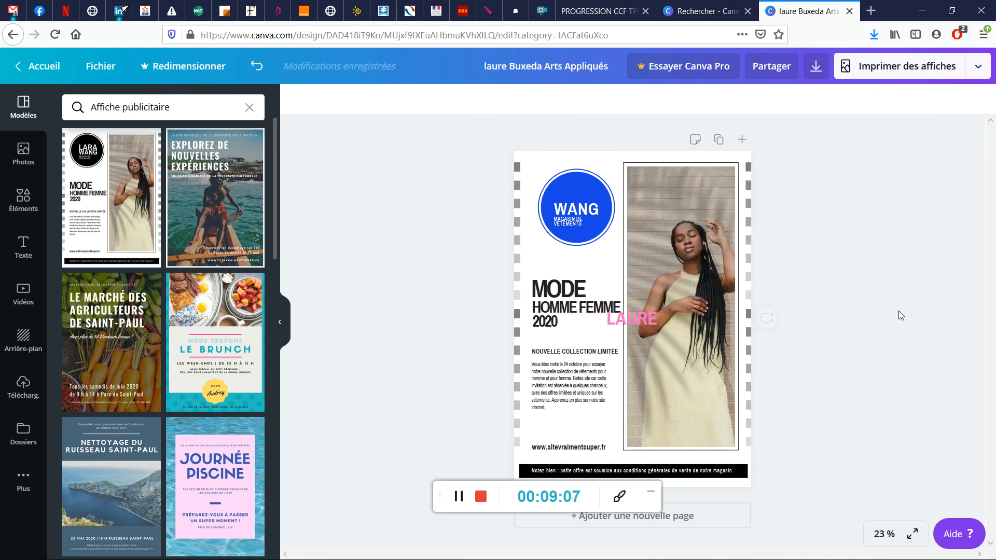
{"action": "left_click_drag", "start_coordinate": [634, 319], "coordinate": [583, 196]}
{"action": "left_click", "coordinate": [421, 257]}
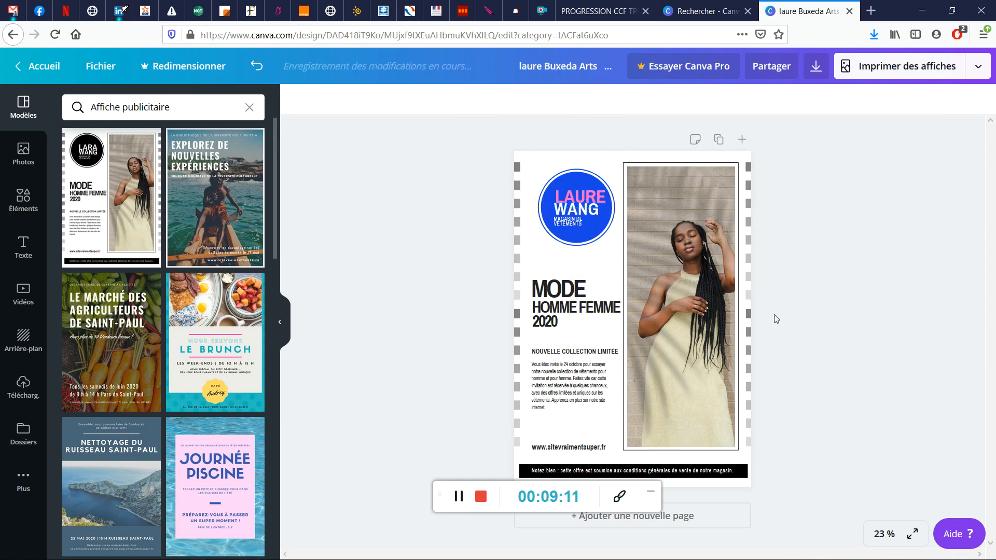
Delete all the template's elements to leave the poster page blank
{"action": "left_click_drag", "start_coordinate": [411, 138], "coordinate": [798, 513]}
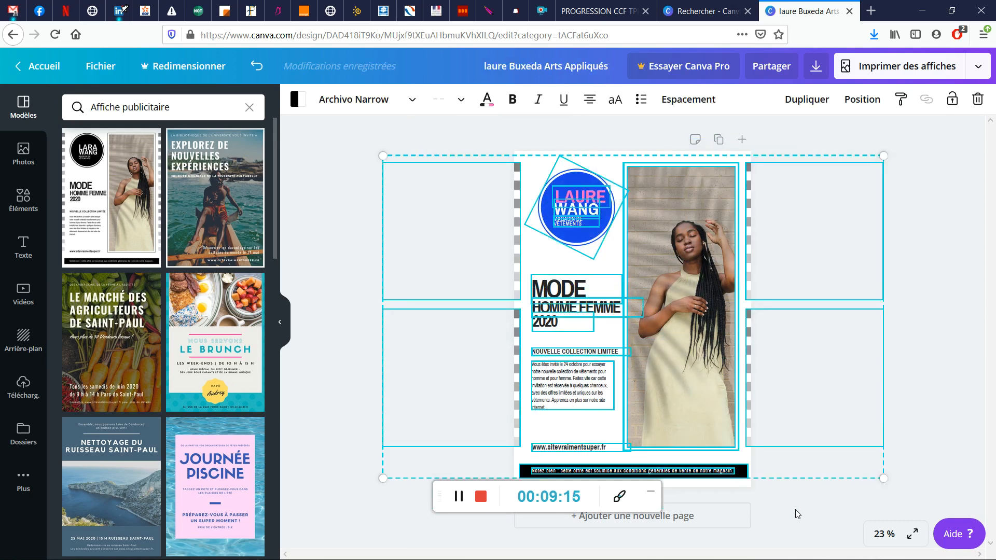
{"action": "key", "text": "Delete"}
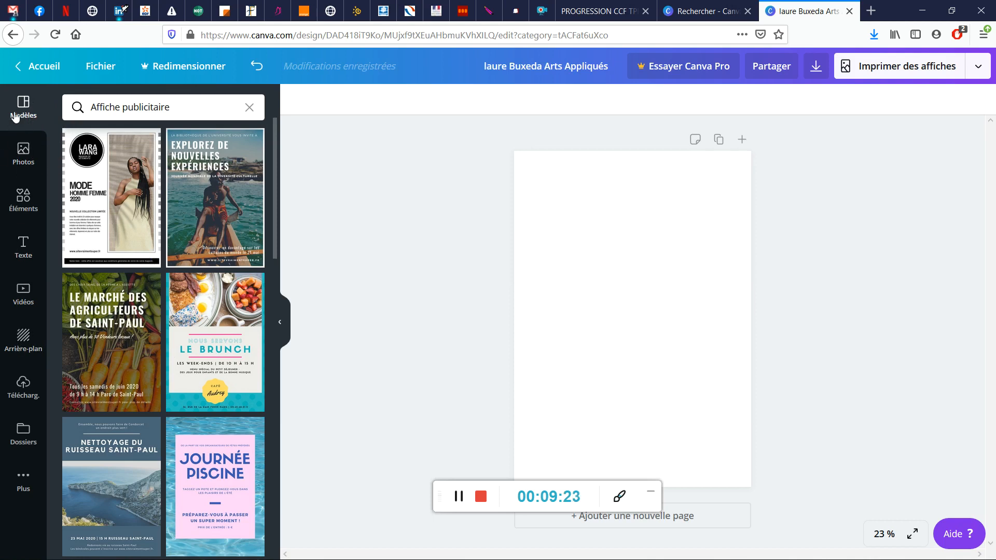
Insert the trending photo of fruit ice lollies on ice and move it to the upper part of the blank poster
{"action": "left_click", "coordinate": [21, 160]}
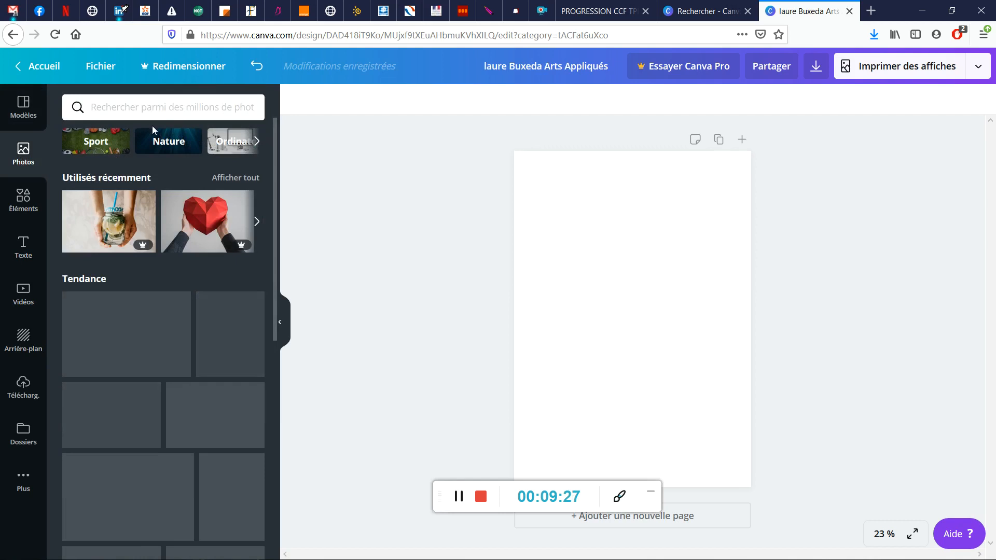
{"action": "scroll", "coordinate": [139, 310], "scroll_direction": "down", "scroll_amount": 2}
{"action": "scroll", "coordinate": [140, 310], "scroll_direction": "down", "scroll_amount": 5}
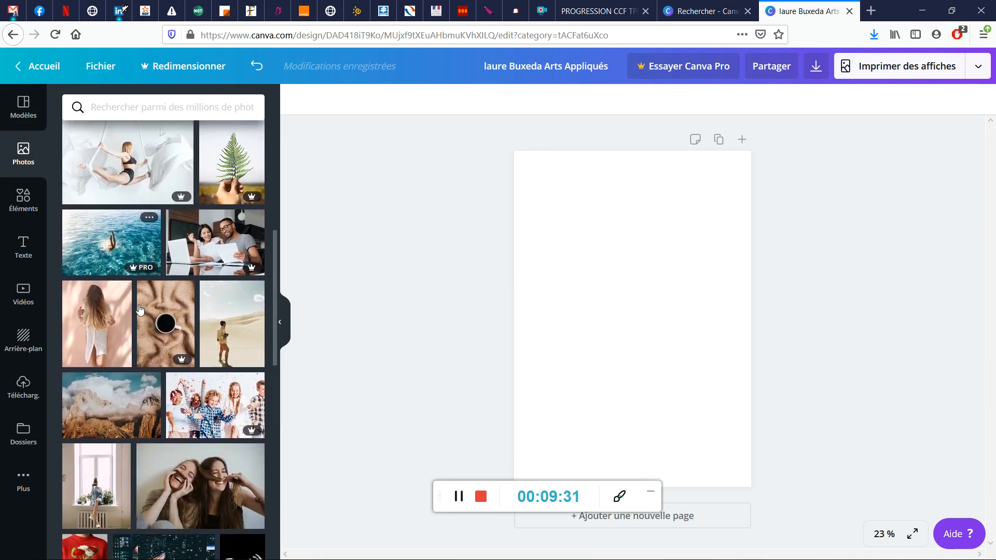
{"action": "scroll", "coordinate": [139, 309], "scroll_direction": "up", "scroll_amount": 4}
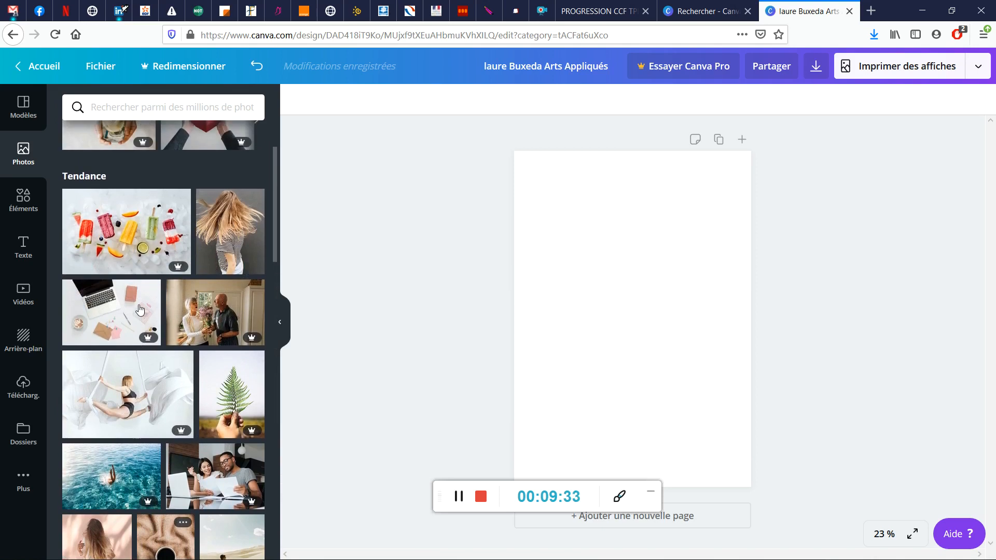
{"action": "scroll", "coordinate": [139, 309], "scroll_direction": "up", "scroll_amount": 1}
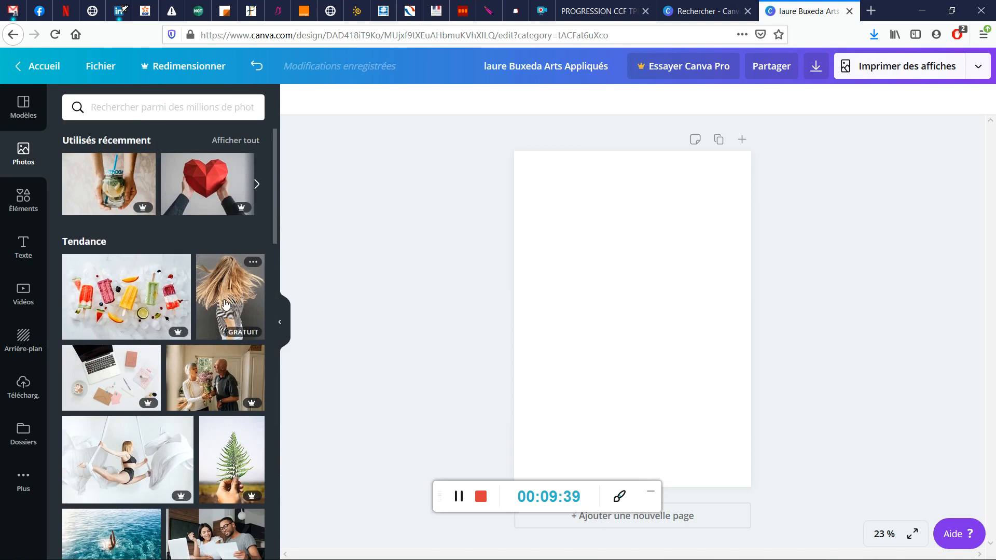
{"action": "scroll", "coordinate": [225, 304], "scroll_direction": "down", "scroll_amount": 1}
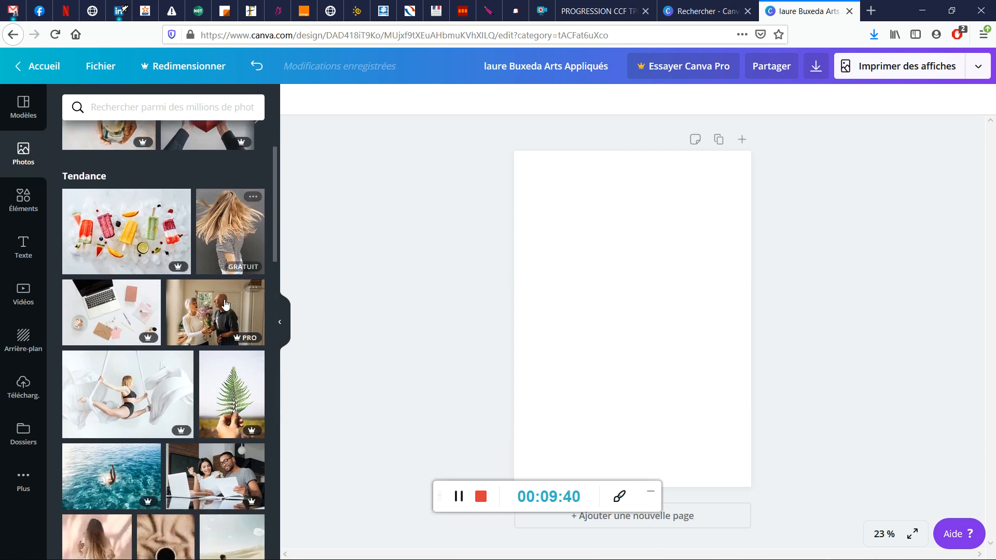
{"action": "left_click", "coordinate": [118, 246]}
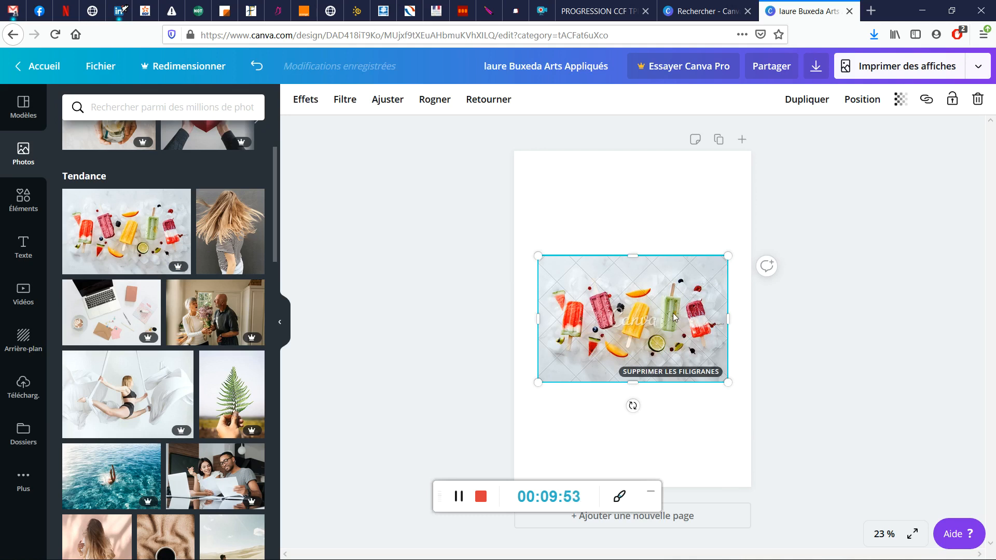
{"action": "left_click_drag", "start_coordinate": [638, 331], "coordinate": [640, 244]}
{"action": "left_click", "coordinate": [640, 244]}
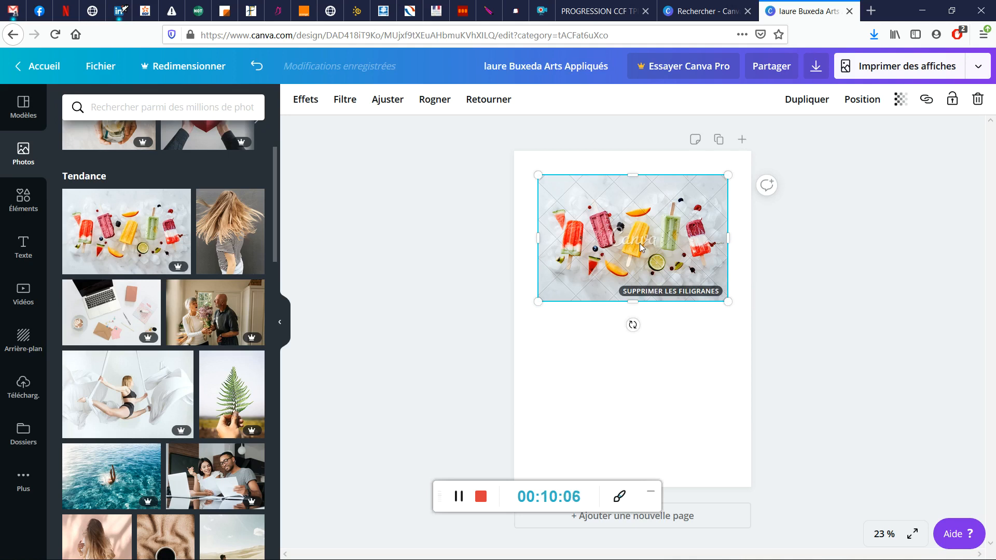
Replace the ice lollies photo with the trending photo of a woman with flying blonde hair, move it up and scale it down slightly
{"action": "key", "text": "Delete"}
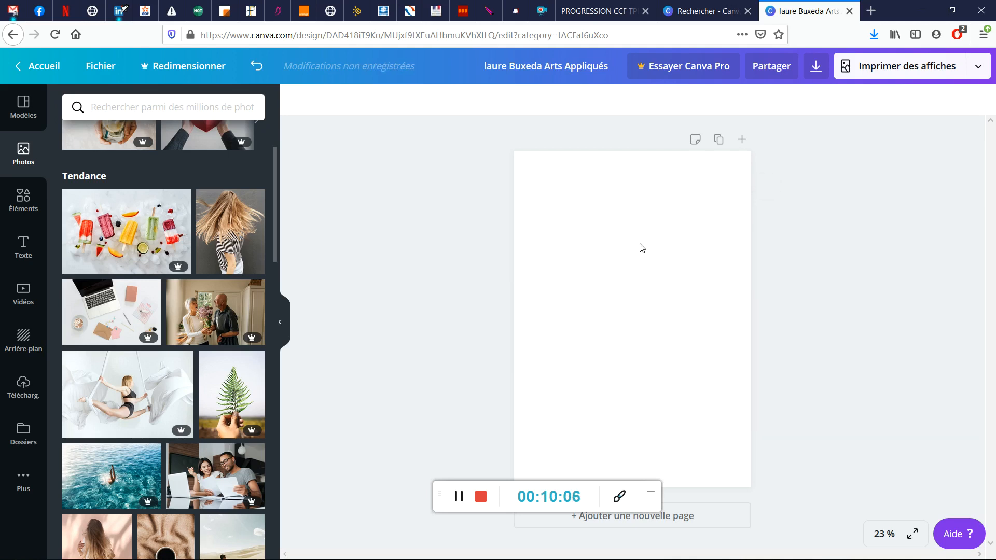
{"action": "left_click", "coordinate": [219, 228]}
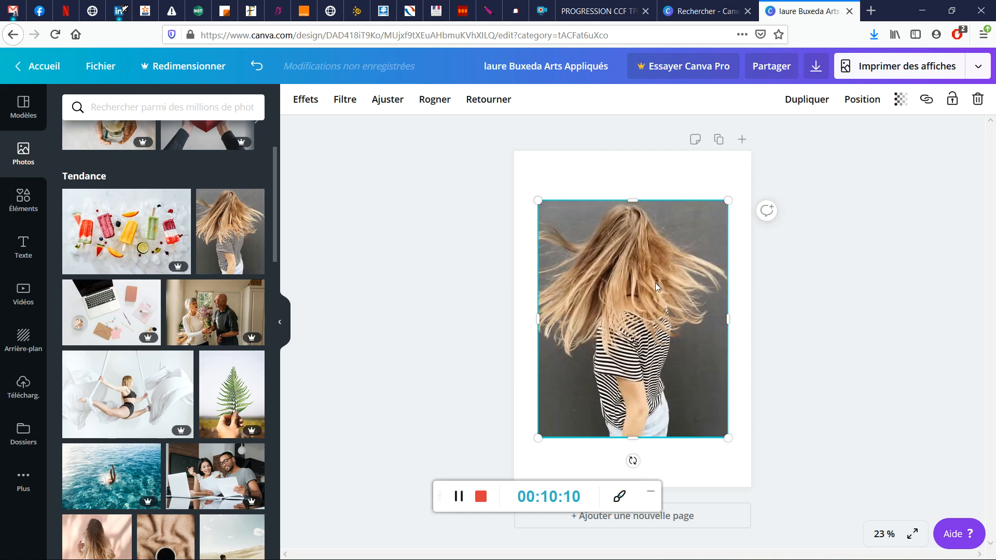
{"action": "left_click_drag", "start_coordinate": [605, 280], "coordinate": [605, 260]}
{"action": "mouse_move", "coordinate": [605, 243]}
{"action": "left_mouse_down"}
{"action": "mouse_move", "coordinate": [605, 327]}
{"action": "mouse_move", "coordinate": [604, 254]}
{"action": "left_mouse_up"}
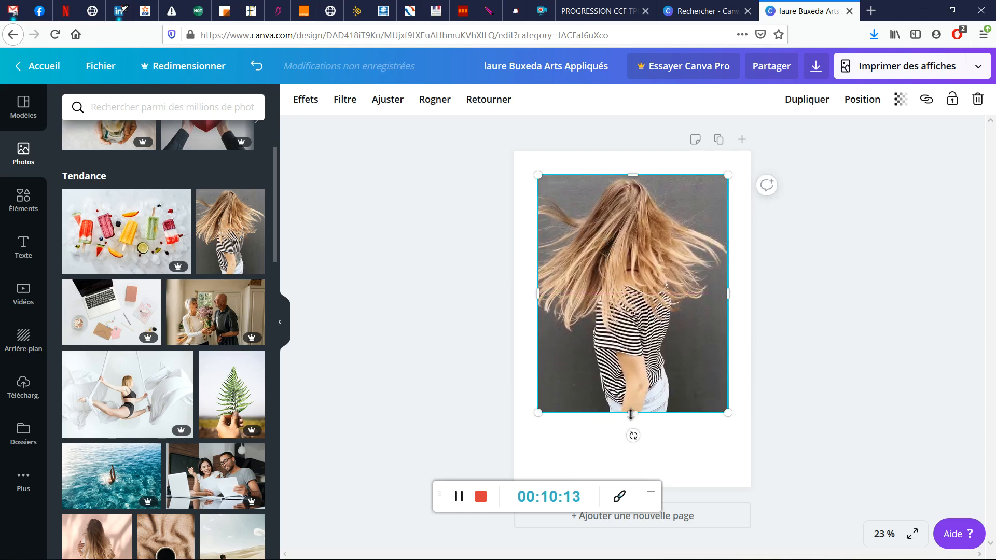
{"action": "left_click_drag", "start_coordinate": [631, 414], "coordinate": [702, 401]}
Examine the effects available for the photo, including the Bad TV effect's description page
{"action": "left_click", "coordinate": [306, 101]}
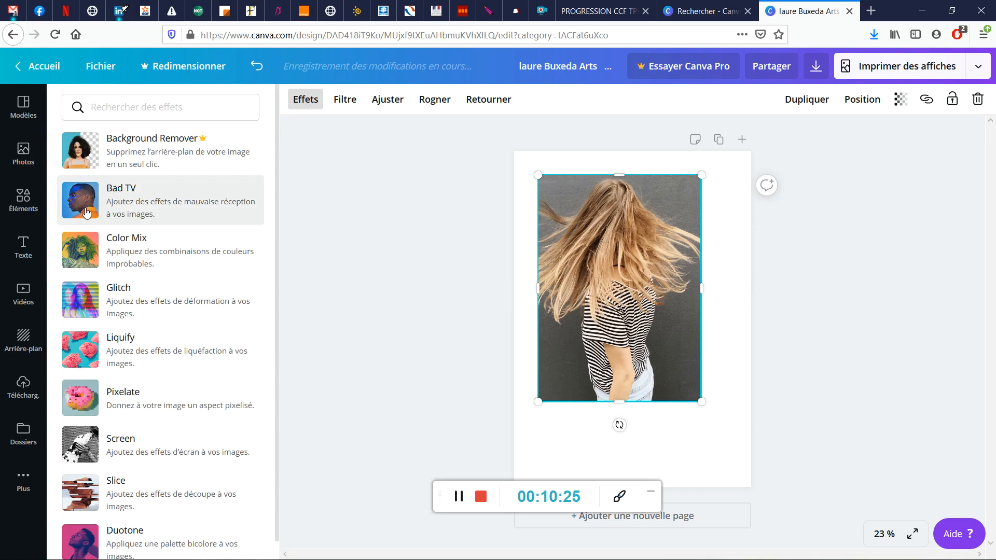
{"action": "left_click", "coordinate": [184, 189]}
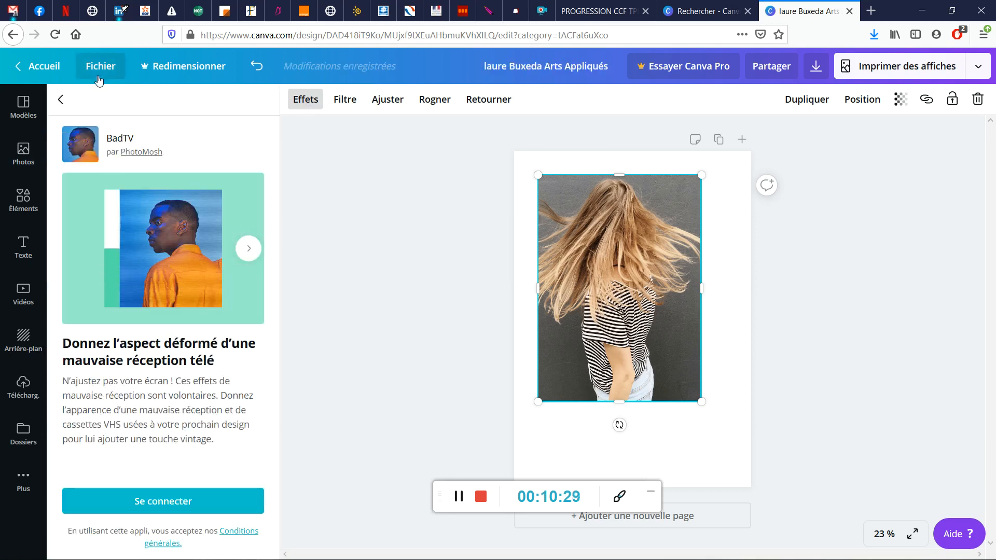
{"action": "left_click", "coordinate": [64, 99]}
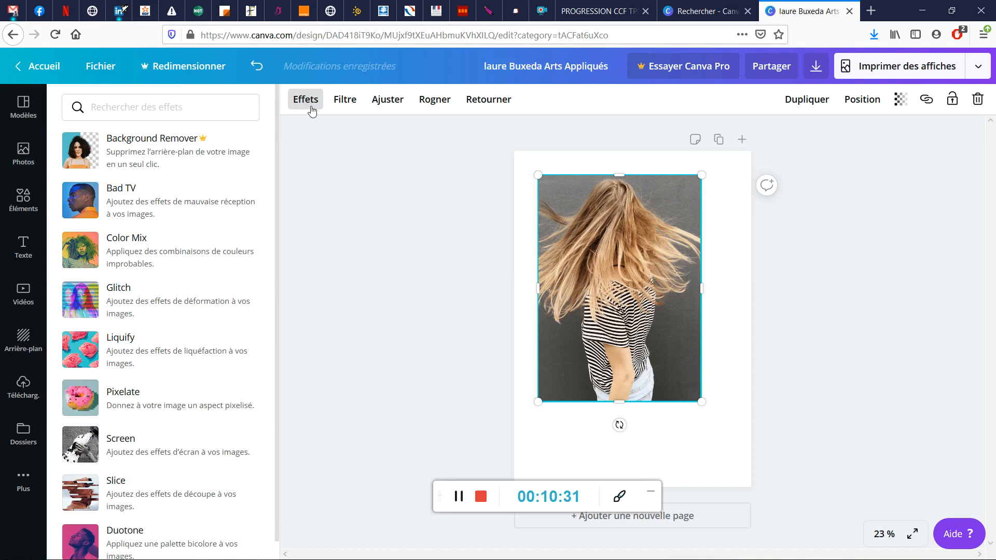
Apply the Solar filter to the blonde woman's photo with an intensity of 41
{"action": "left_click", "coordinate": [345, 102]}
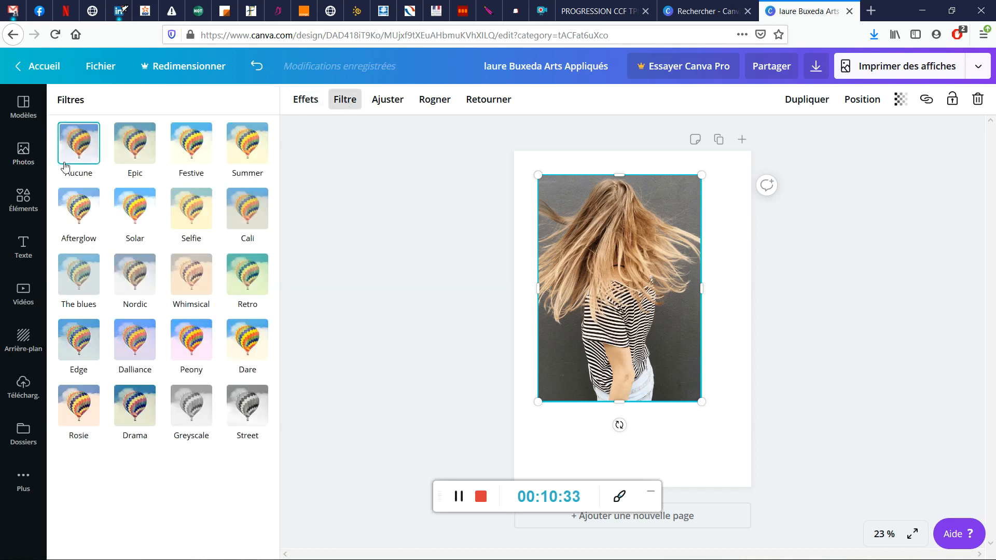
{"action": "left_click", "coordinate": [138, 211]}
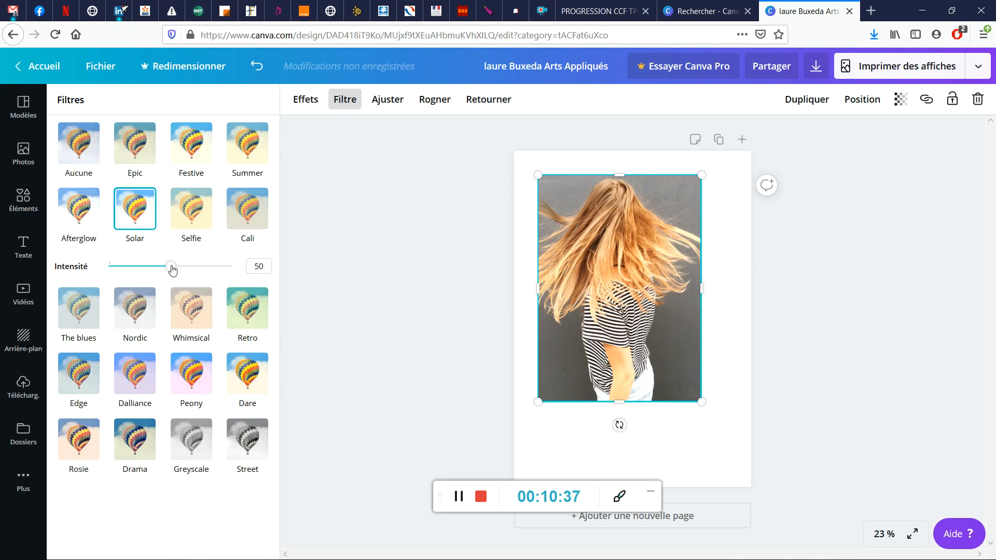
{"action": "mouse_move", "coordinate": [172, 266]}
{"action": "left_mouse_down"}
{"action": "mouse_move", "coordinate": [222, 266]}
{"action": "mouse_move", "coordinate": [160, 266]}
{"action": "left_mouse_up"}
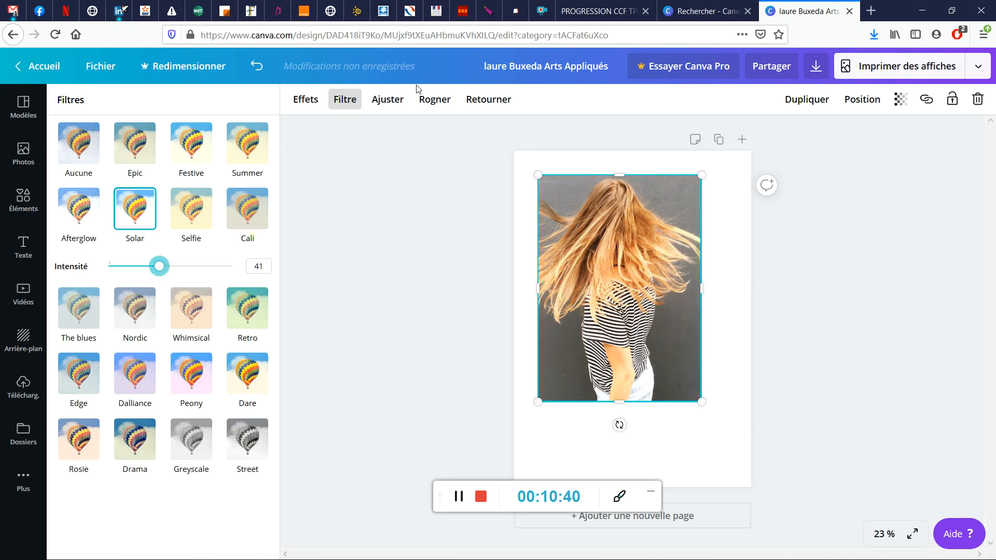
Adjust the photo to brightness 41, contrast 12, saturation 34 and blur 7, and move it lower, centred across the page
{"action": "left_click", "coordinate": [388, 102]}
{"action": "left_click_drag", "start_coordinate": [184, 135], "coordinate": [198, 132]}
{"action": "mouse_move", "coordinate": [175, 241]}
{"action": "left_mouse_down"}
{"action": "mouse_move", "coordinate": [198, 236]}
{"action": "mouse_move", "coordinate": [176, 223]}
{"action": "left_mouse_up"}
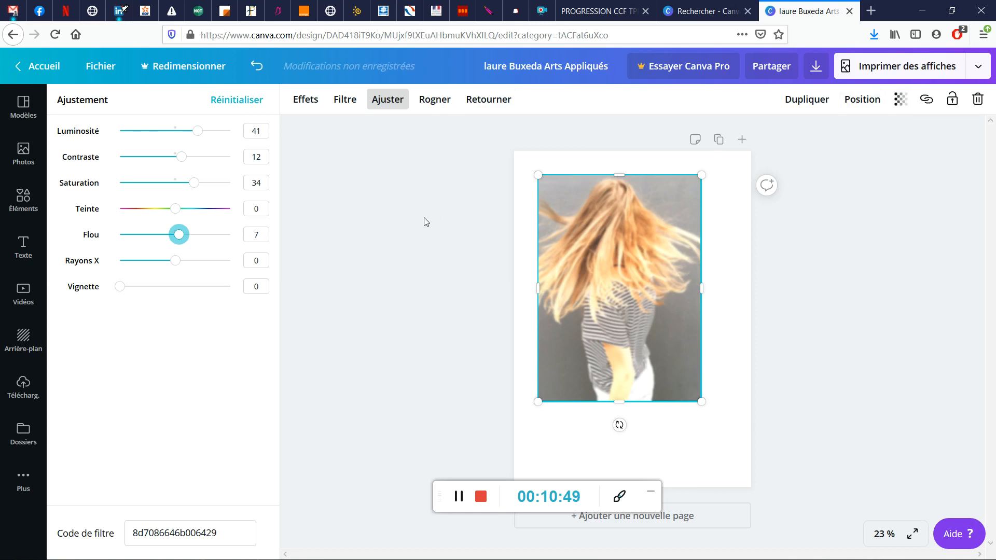
{"action": "key", "text": "Escape"}
{"action": "left_click_drag", "start_coordinate": [642, 240], "coordinate": [657, 279]}
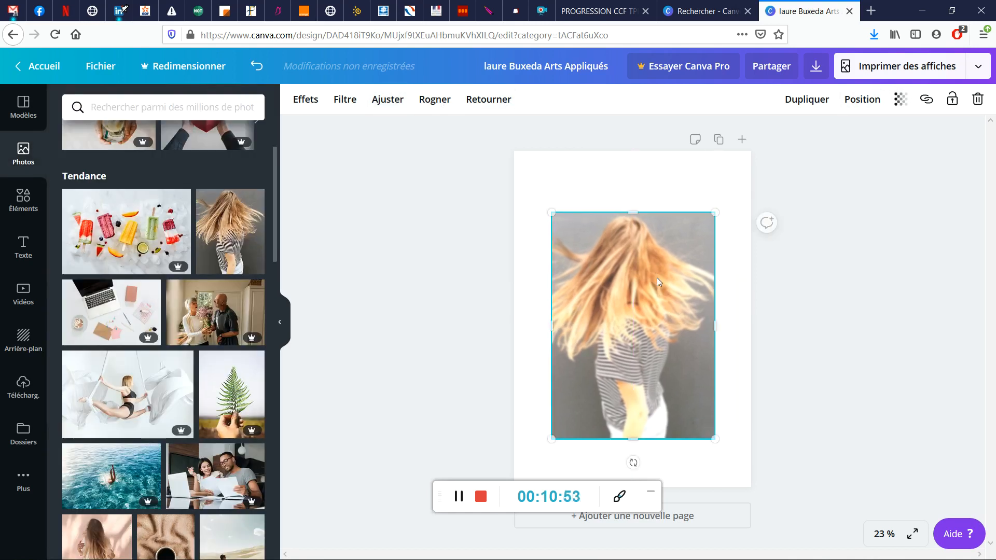
Set the page background to the medium brown from the photo's own colour palette
{"action": "left_click", "coordinate": [598, 193]}
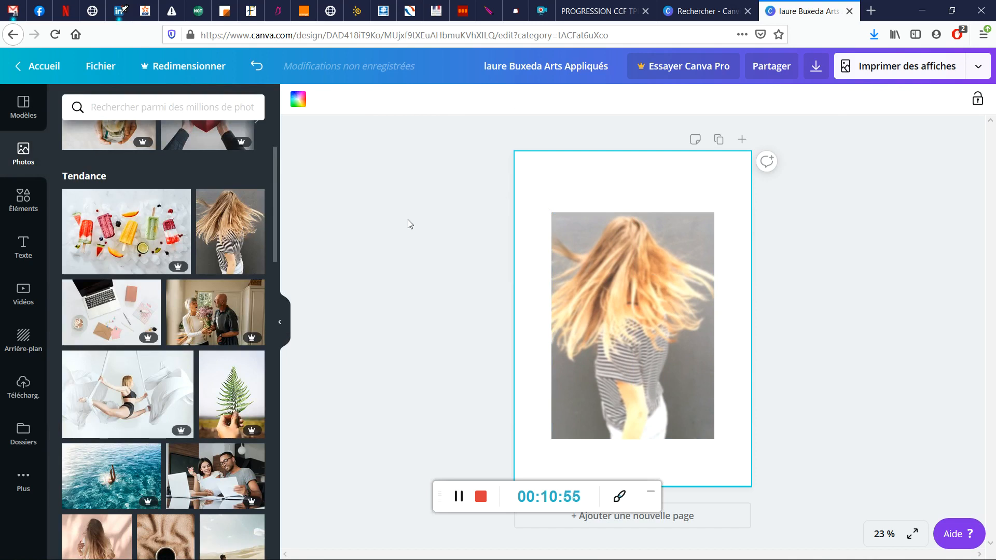
{"action": "left_click", "coordinate": [618, 275]}
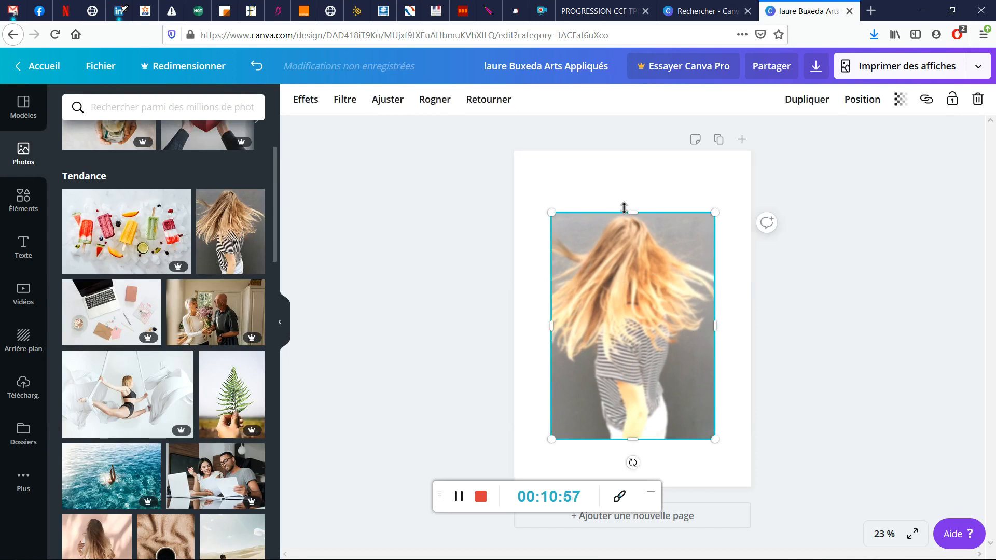
{"action": "left_click", "coordinate": [636, 181]}
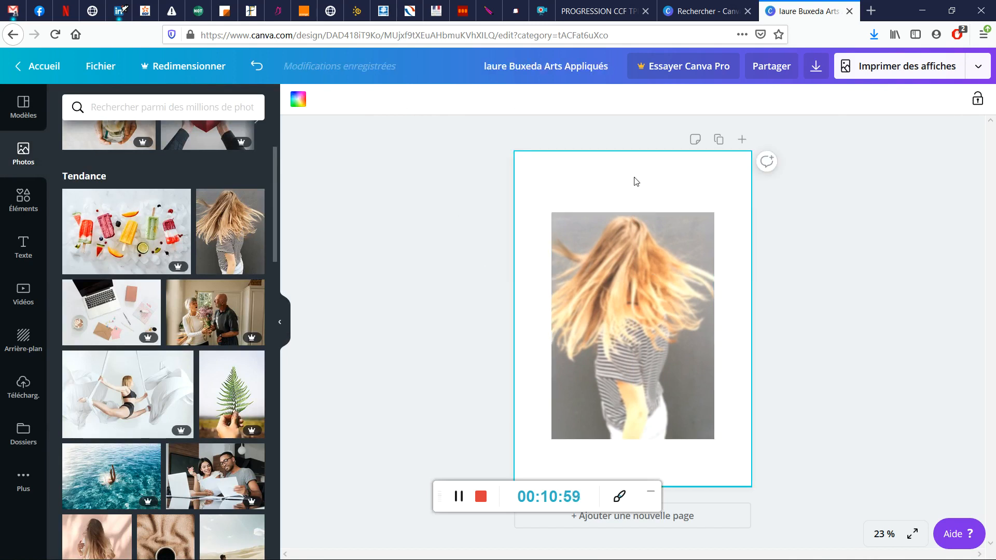
{"action": "left_click", "coordinate": [298, 99]}
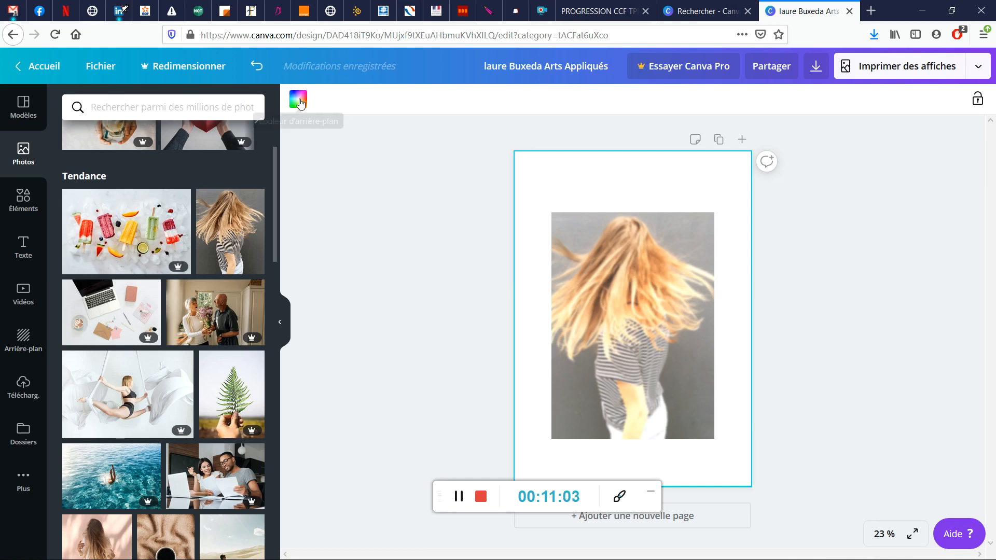
{"action": "left_click", "coordinate": [176, 301]}
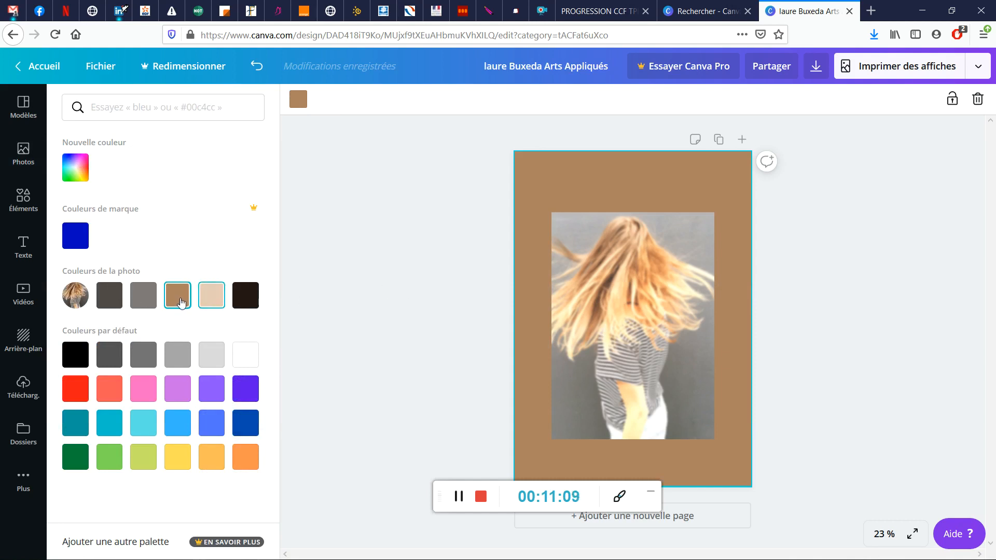
{"action": "left_click", "coordinate": [432, 240]}
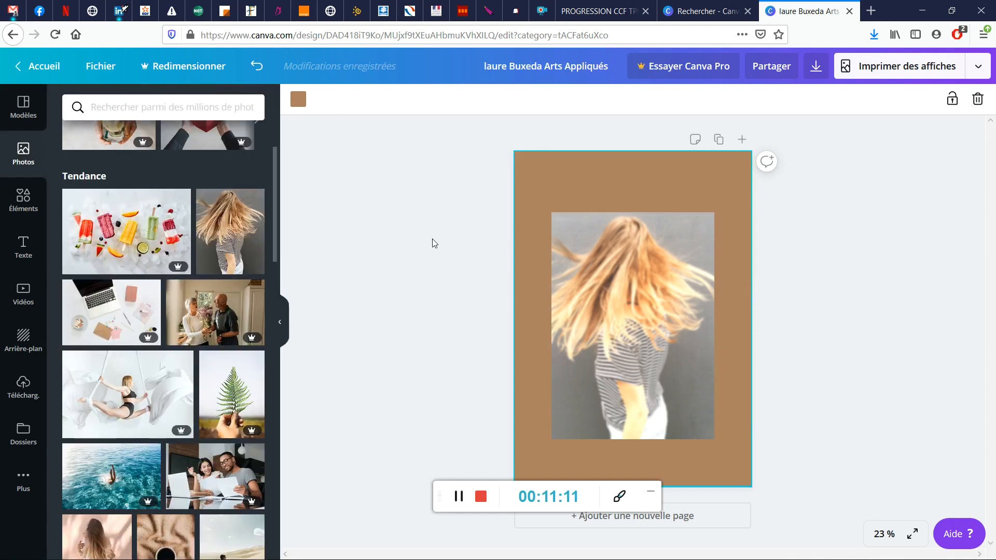
Set the blonde woman's photo transparency to 57
{"action": "left_click", "coordinate": [623, 286]}
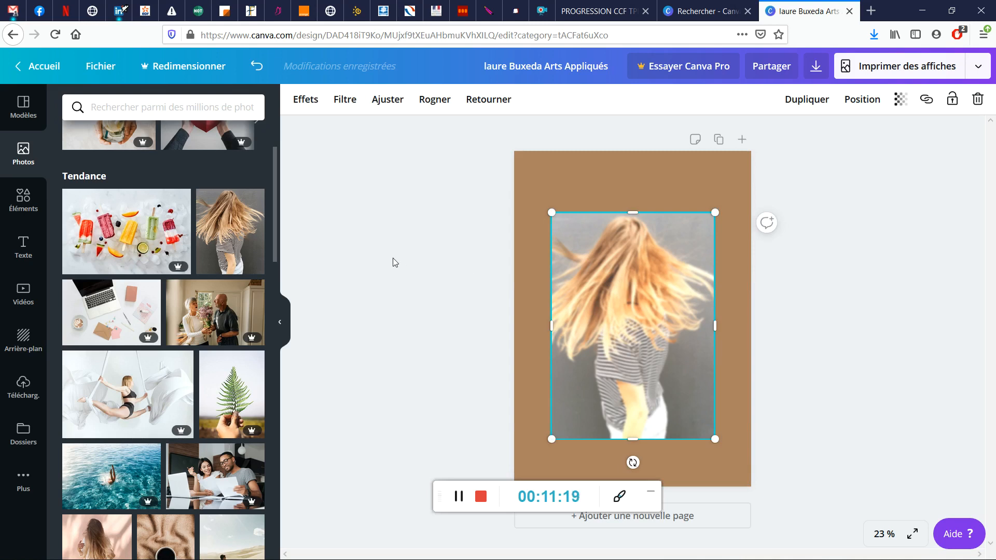
{"action": "left_click", "coordinate": [901, 102]}
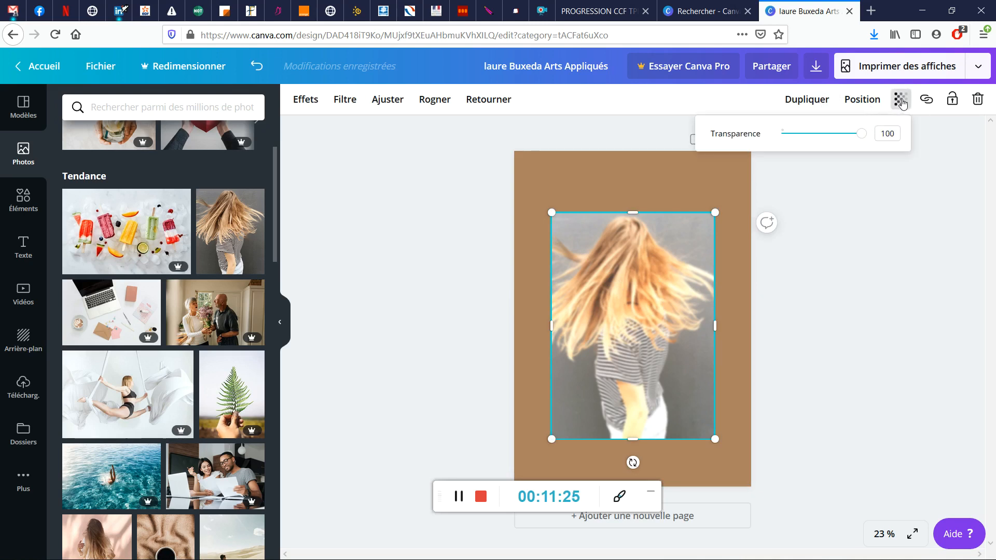
{"action": "left_click_drag", "start_coordinate": [860, 136], "coordinate": [830, 145]}
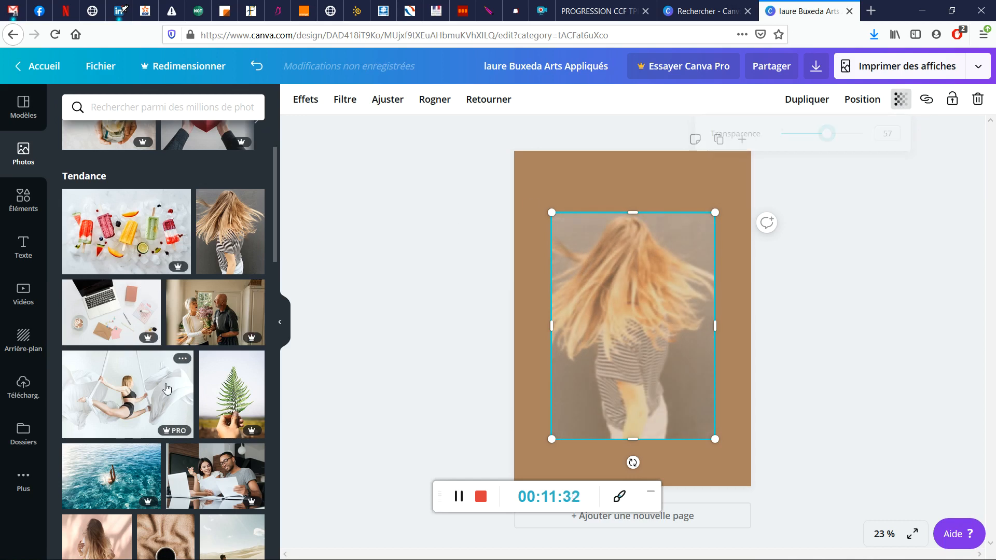
Try layering the trending photo of an aerial dancer behind the semi-transparent photo of the woman, and delete the dancer photo
{"action": "left_click", "coordinate": [129, 394]}
{"action": "left_click_drag", "start_coordinate": [575, 284], "coordinate": [565, 197]}
{"action": "left_click", "coordinate": [836, 101]}
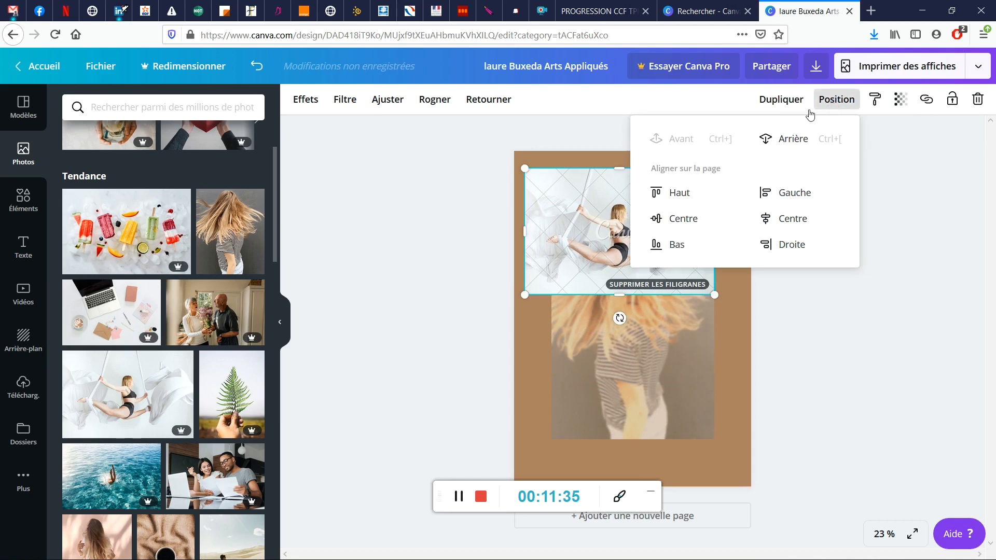
{"action": "left_click", "coordinate": [785, 142]}
{"action": "left_click", "coordinate": [821, 432]}
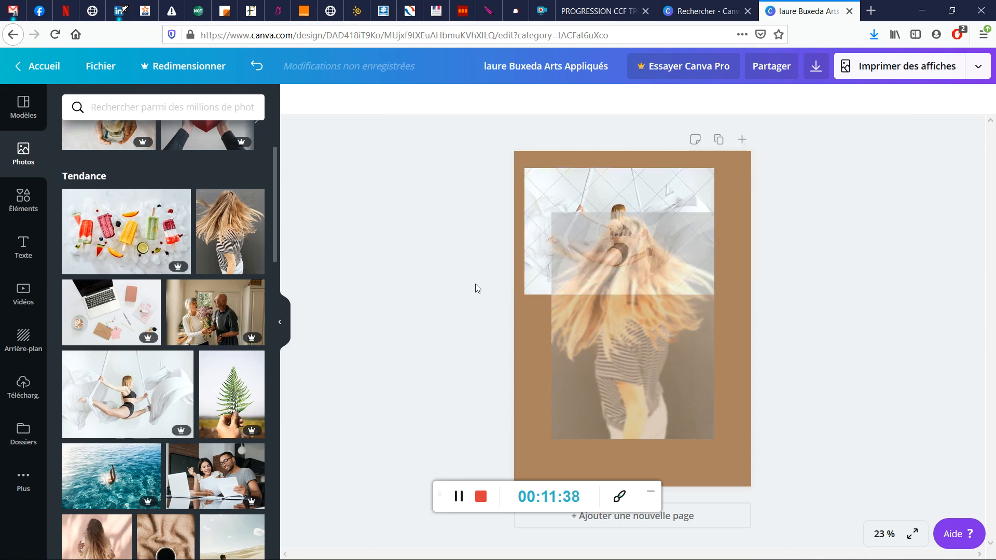
{"action": "left_click", "coordinate": [563, 198]}
{"action": "key", "text": "Delete"}
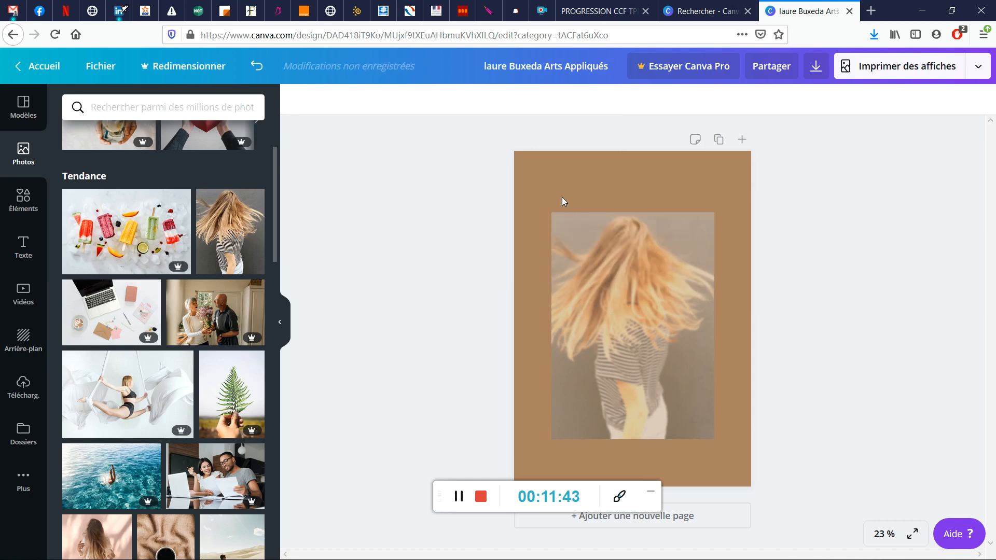
Search the photo library for "carotte"
{"action": "left_click", "coordinate": [228, 113]}
{"action": "type", "text": "carot"}
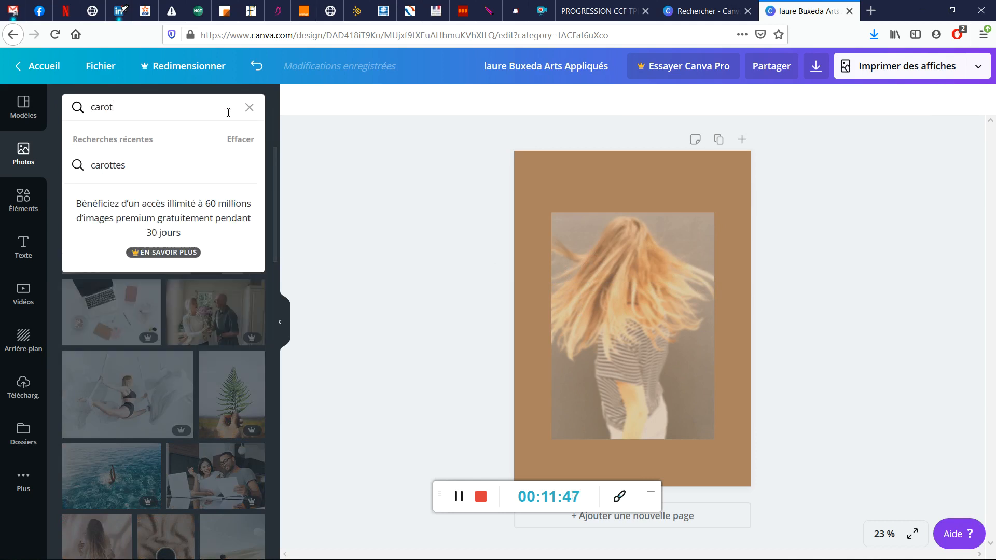
{"action": "type", "text": "te"}
{"action": "key", "text": "Return"}
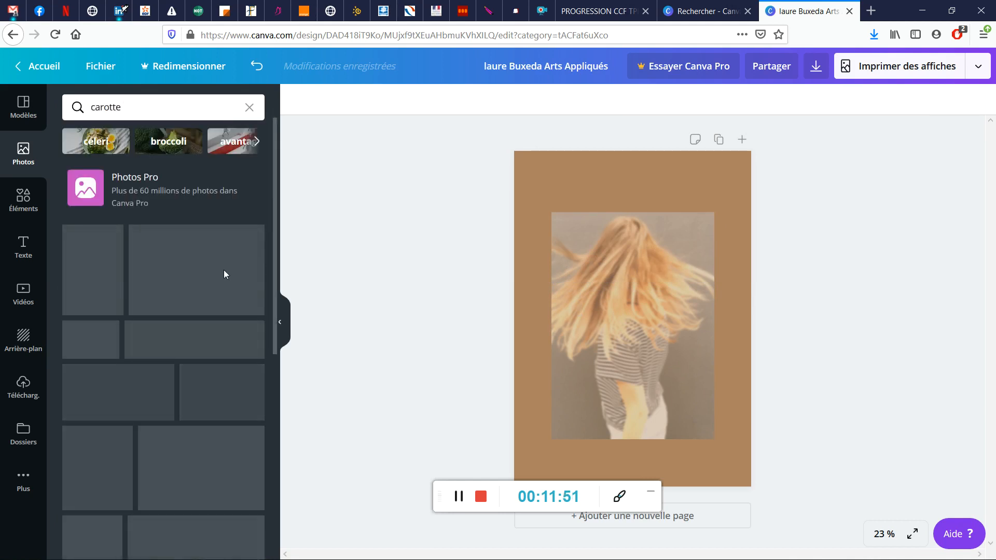
Insert the grid with two stacked cells on the left and one tall cell on the right, and delete the blonde woman's photo
{"action": "left_click", "coordinate": [24, 203]}
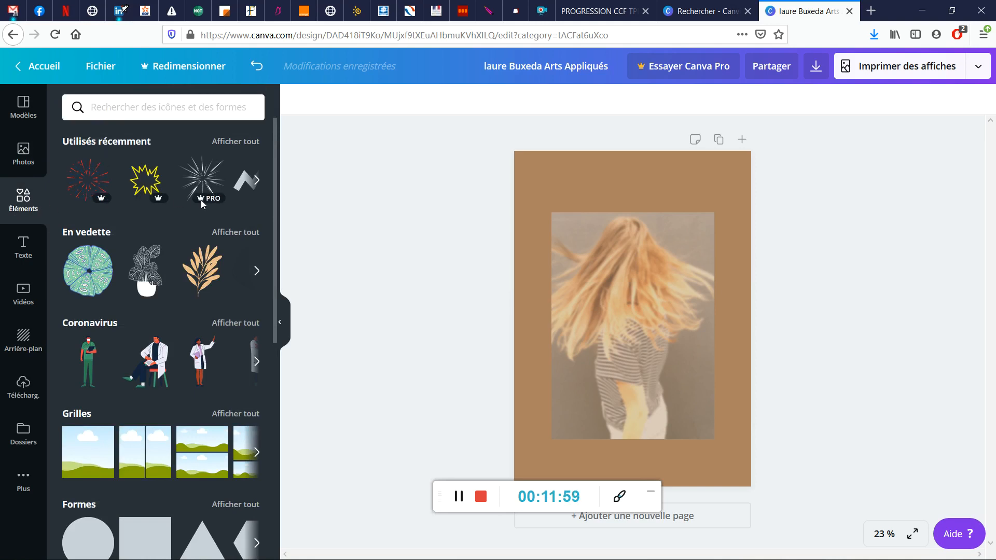
{"action": "scroll", "coordinate": [177, 216], "scroll_direction": "down", "scroll_amount": 5}
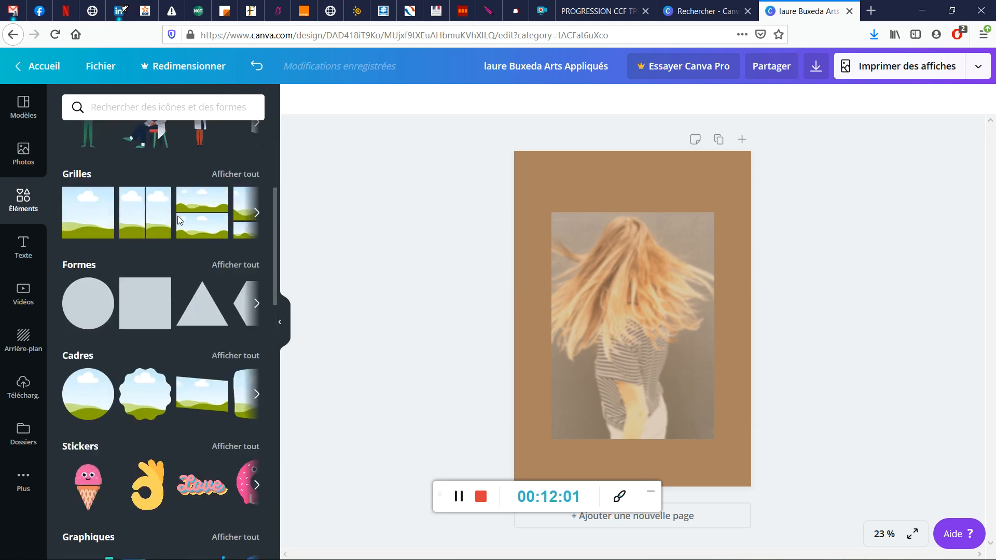
{"action": "left_click", "coordinate": [239, 175]}
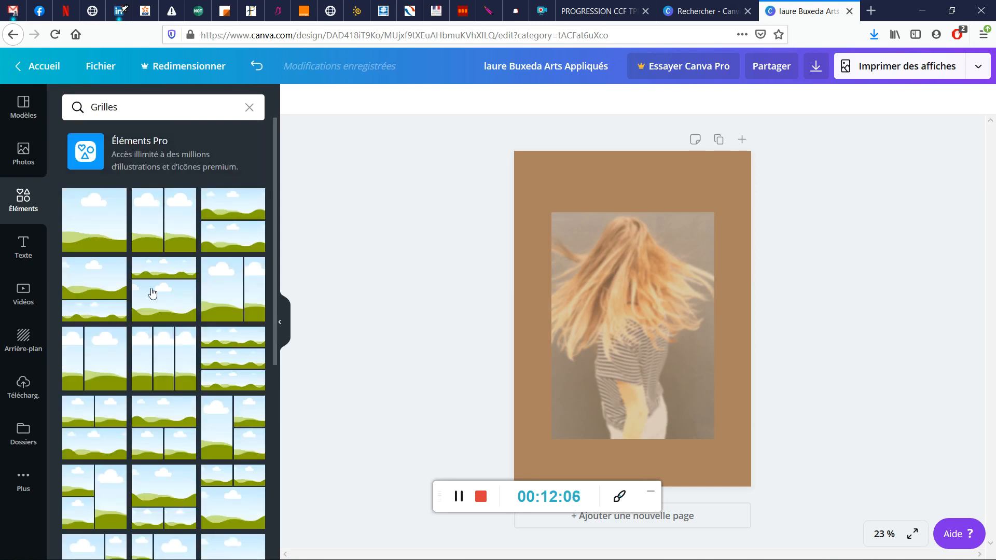
{"action": "scroll", "coordinate": [151, 291], "scroll_direction": "down", "scroll_amount": 5}
{"action": "scroll", "coordinate": [151, 275], "scroll_direction": "down", "scroll_amount": 1}
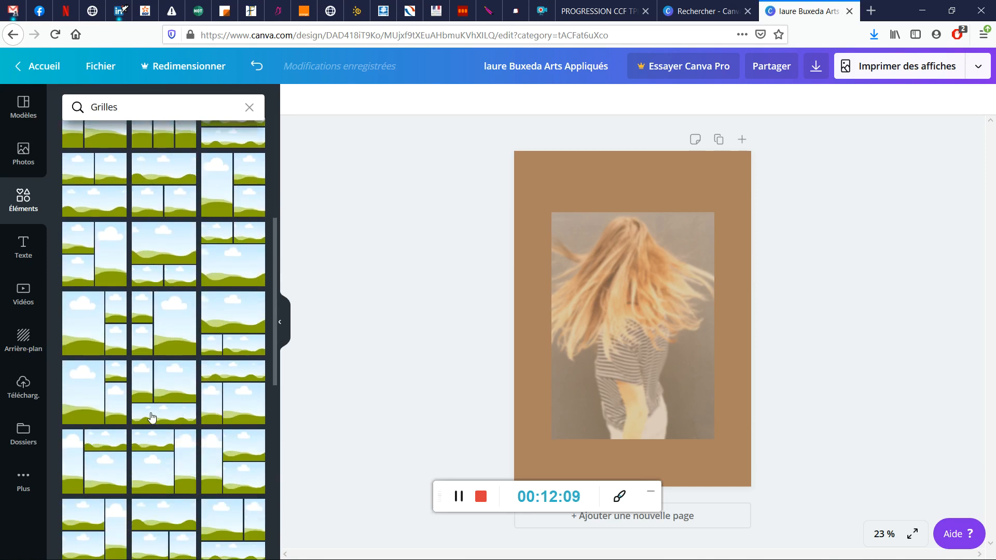
{"action": "left_click", "coordinate": [166, 324]}
{"action": "left_click", "coordinate": [702, 228]}
{"action": "key", "text": "Delete"}
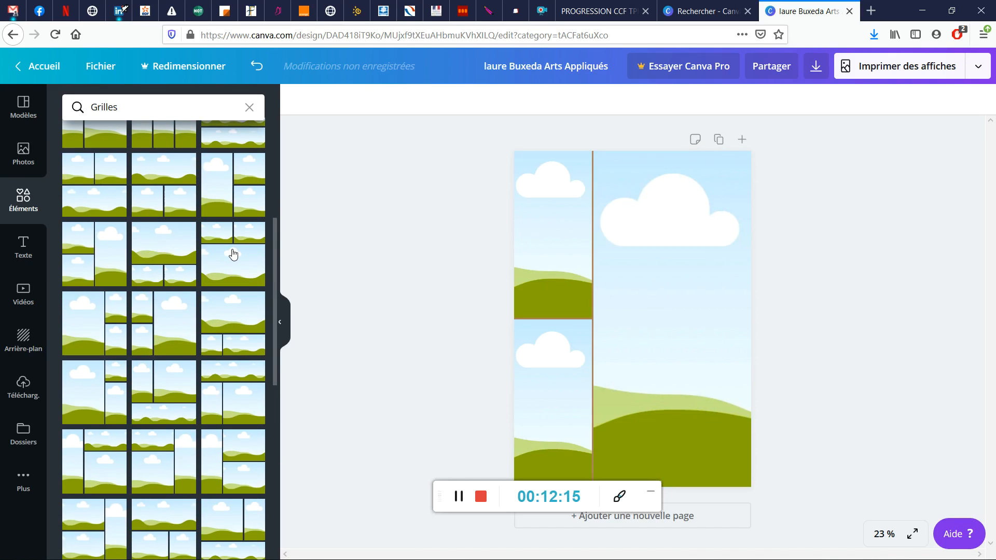
Fill the grid with carrot photos: carrots with daisies upper left, carrots on dark stone in the tall cell, a carrot basket lower left
{"action": "left_click", "coordinate": [23, 151]}
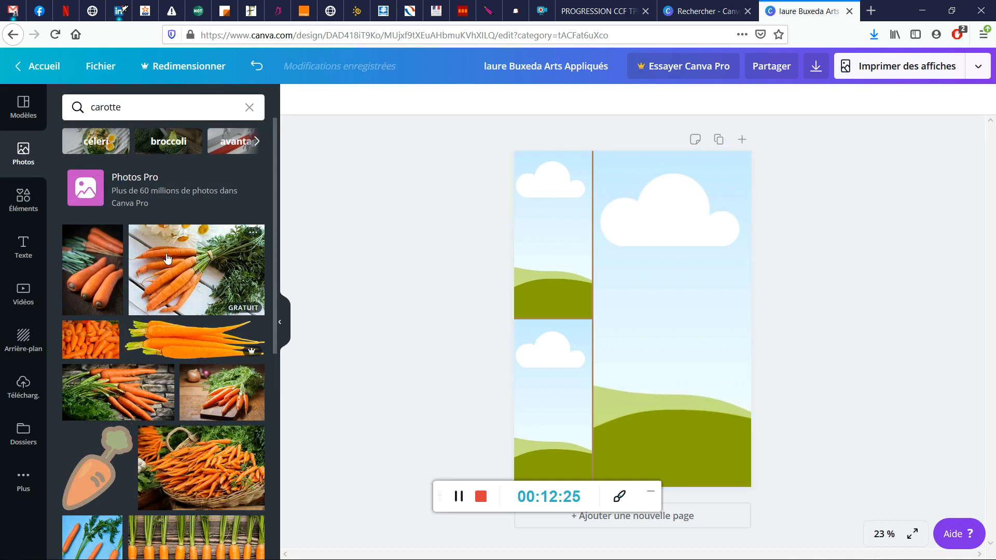
{"action": "left_click_drag", "start_coordinate": [168, 259], "coordinate": [536, 251]}
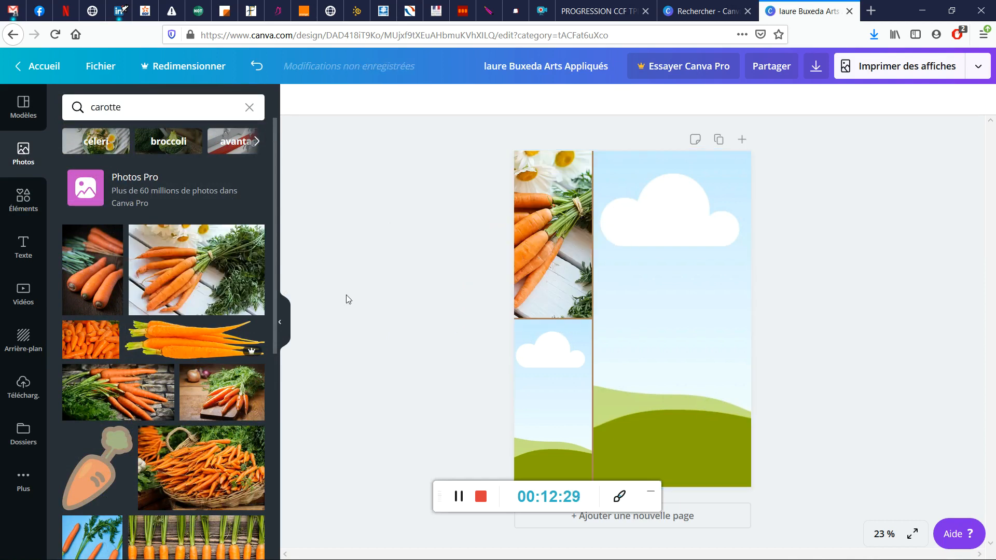
{"action": "left_click_drag", "start_coordinate": [95, 393], "coordinate": [660, 381]}
{"action": "left_click_drag", "start_coordinate": [211, 460], "coordinate": [578, 419]}
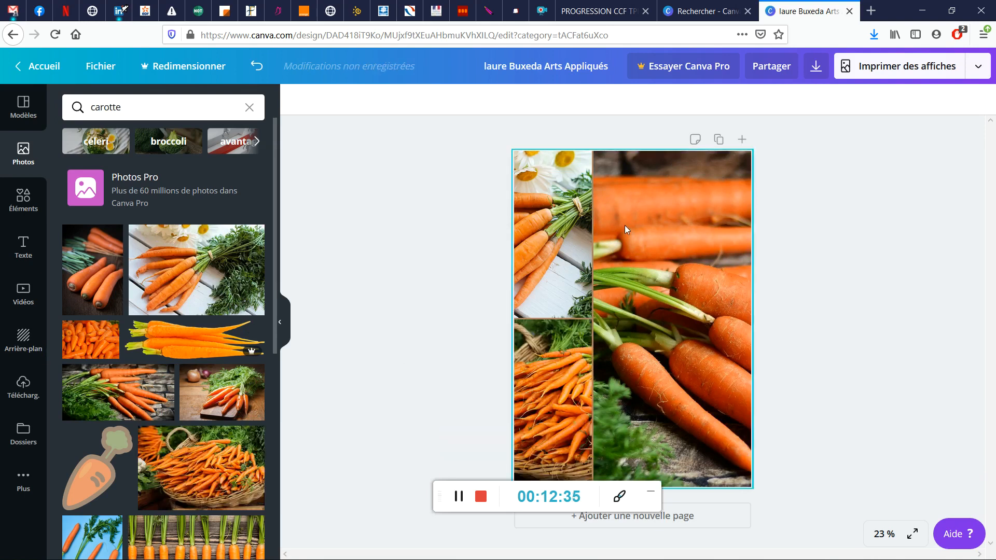
Shift the carrots-with-daisies photo to the right within its upper-left grid cell to show more of the carrots
{"action": "double_click", "coordinate": [539, 242]}
{"action": "left_click_drag", "start_coordinate": [540, 242], "coordinate": [623, 246]}
{"action": "left_click", "coordinate": [409, 324]}
Shift the carrot basket photo left within its lower-left grid cell and enlarge it so the carrots fill the cell
{"action": "left_click", "coordinate": [534, 355]}
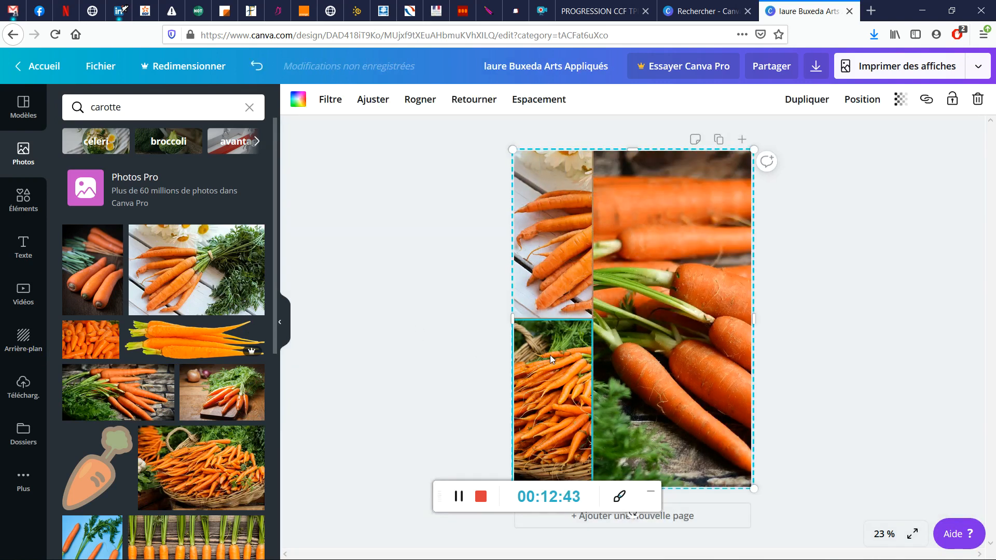
{"action": "double_click", "coordinate": [567, 356]}
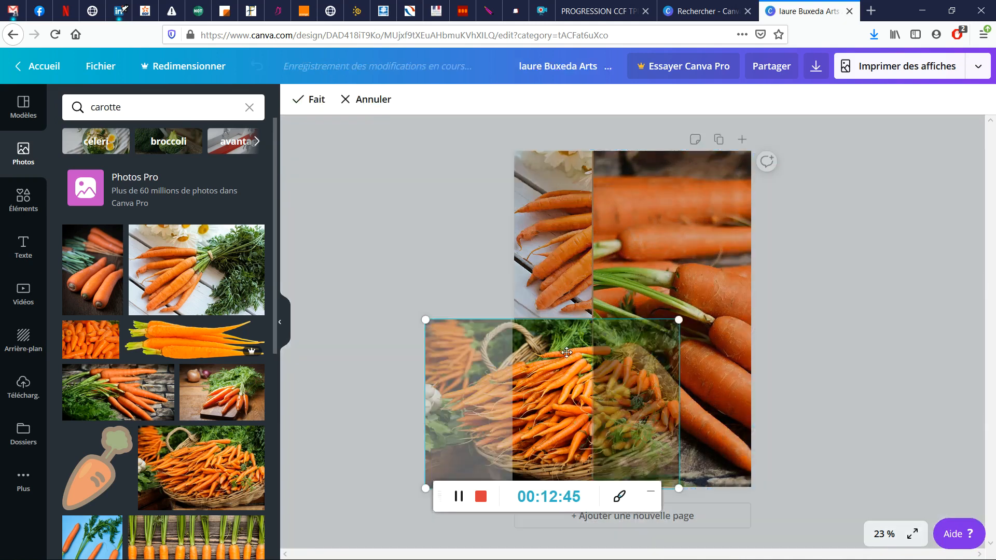
{"action": "left_click_drag", "start_coordinate": [554, 352], "coordinate": [450, 353]}
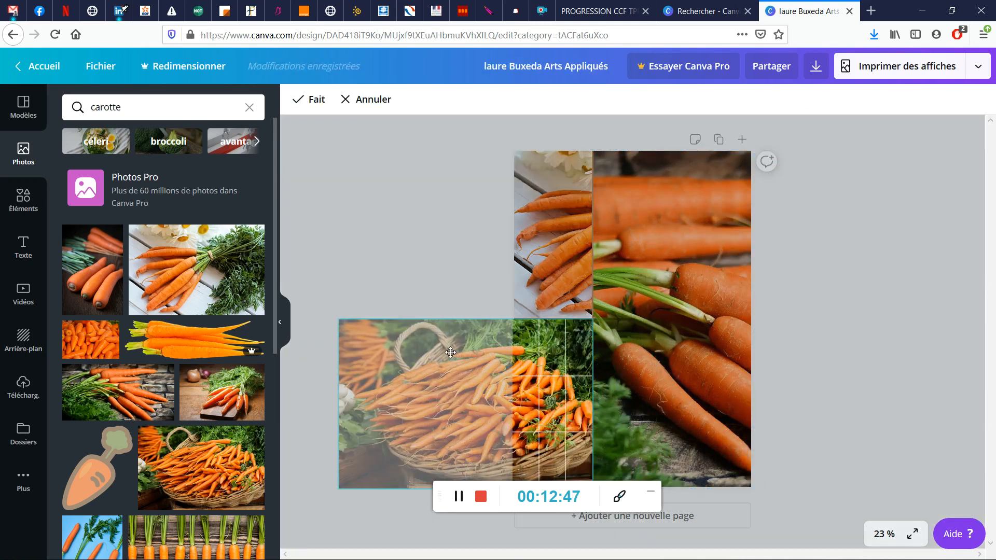
{"action": "left_click_drag", "start_coordinate": [592, 320], "coordinate": [695, 252]}
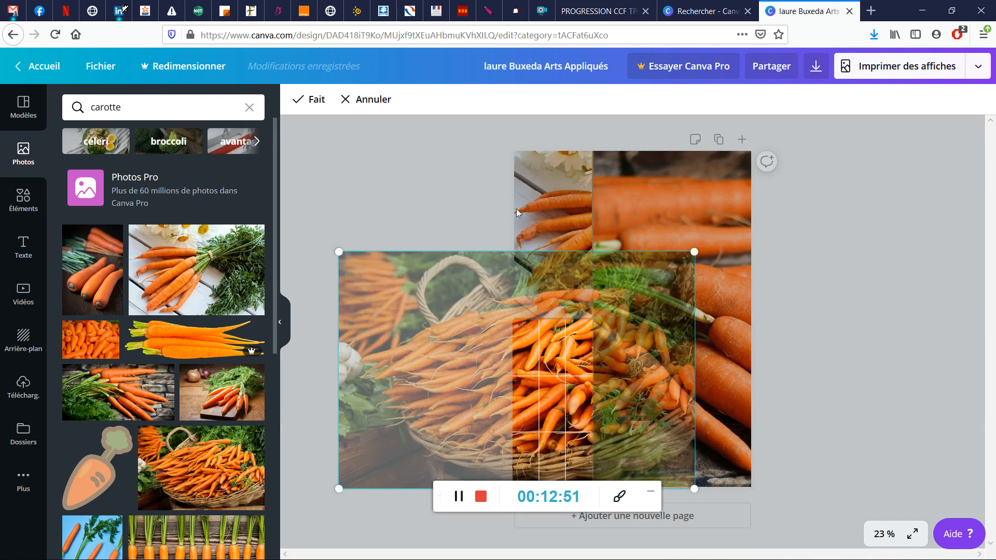
{"action": "left_click", "coordinate": [349, 192]}
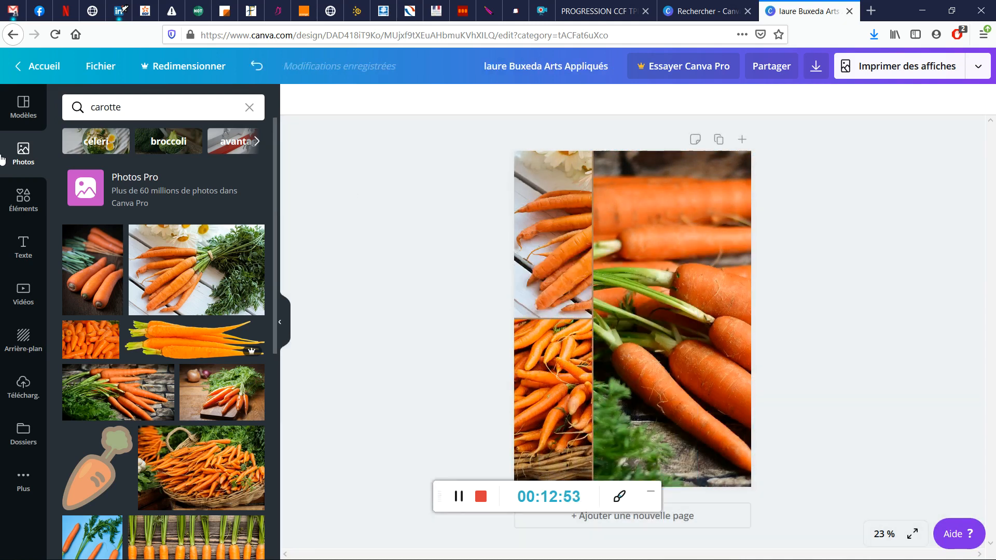
Browse the available grid layouts, return to the elements overview, and delete the carrot photo grid from the page
{"action": "left_click", "coordinate": [19, 197]}
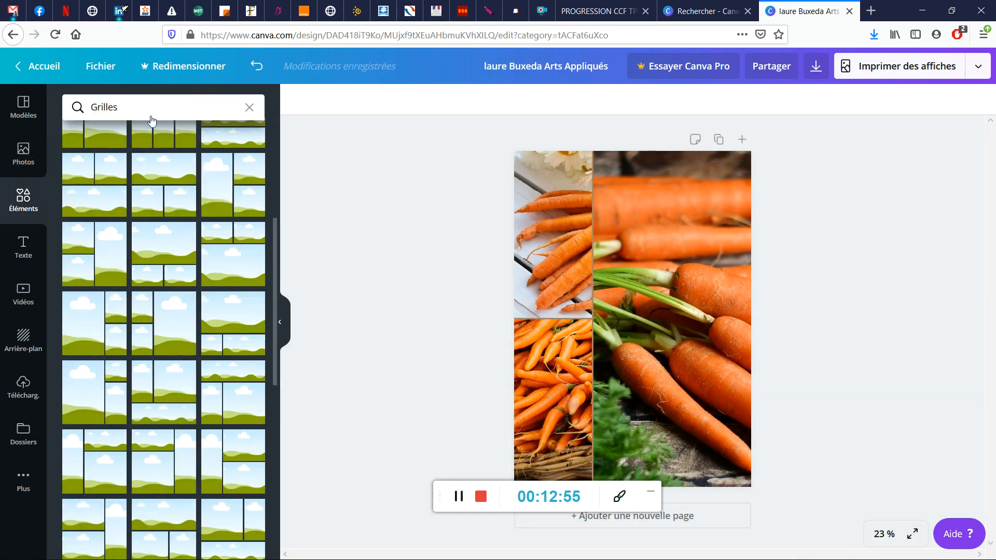
{"action": "scroll", "coordinate": [154, 322], "scroll_direction": "down", "scroll_amount": 10}
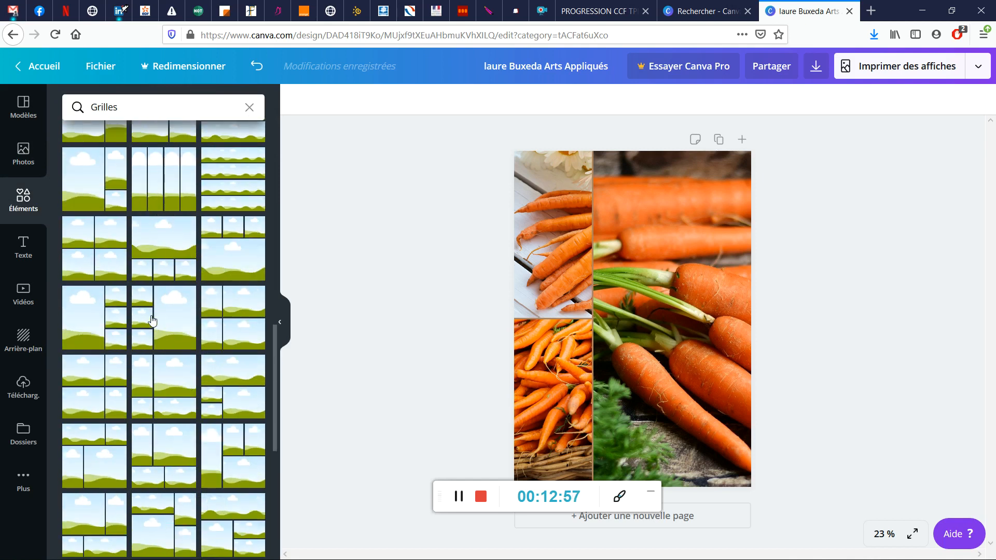
{"action": "left_click", "coordinate": [250, 108]}
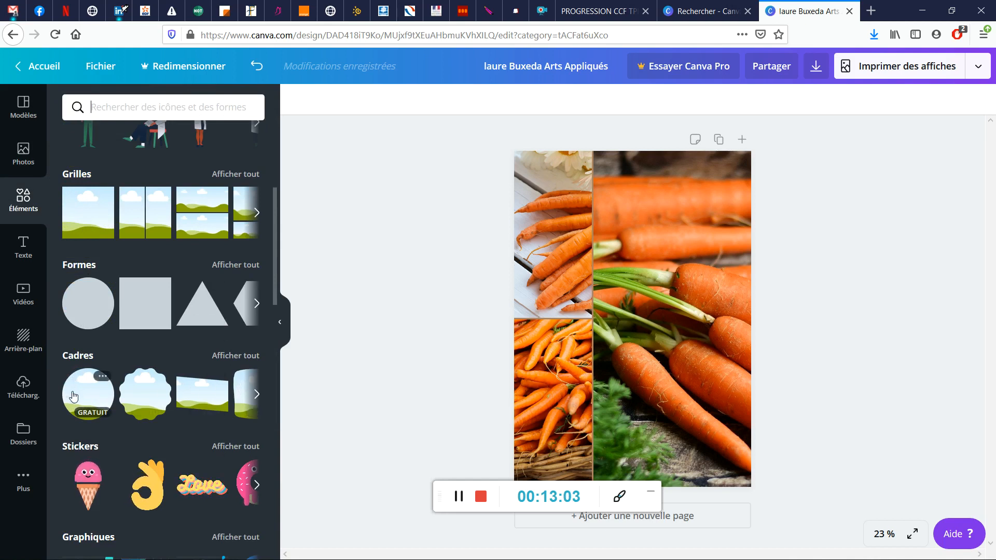
{"action": "left_click", "coordinate": [668, 297]}
{"action": "key", "text": "Delete"}
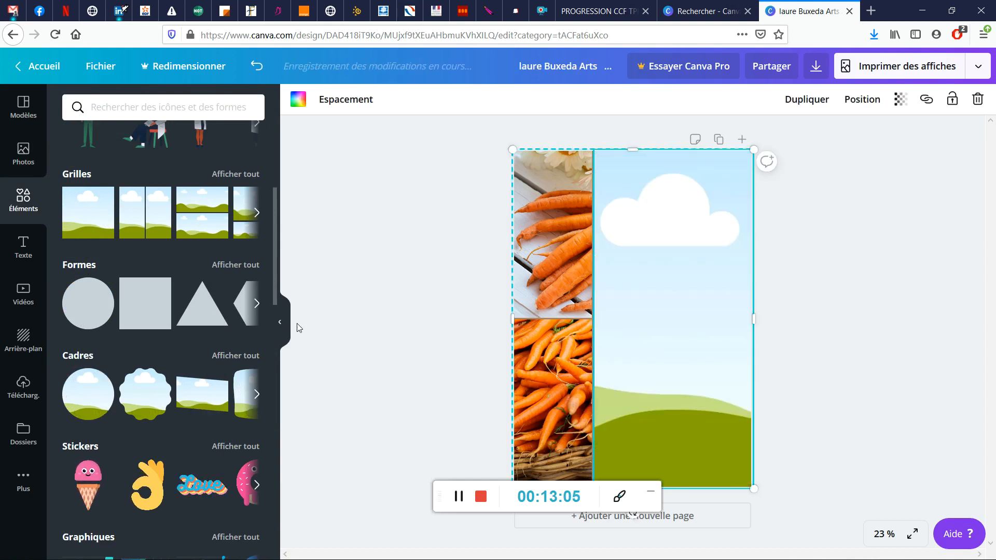
{"action": "key", "text": "Delete"}
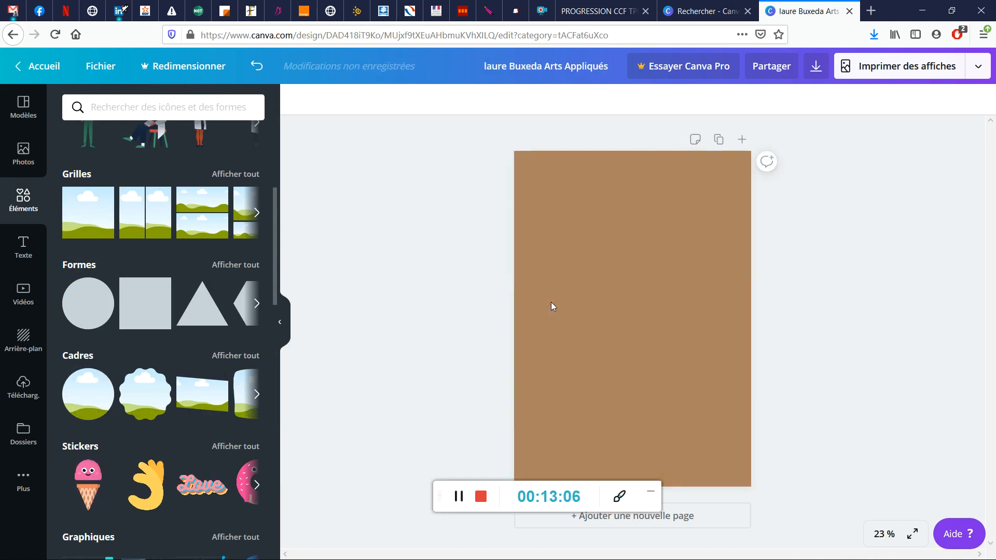
Insert a circular frame and fill it with the photo of carrots on dark wood
{"action": "left_click", "coordinate": [85, 409]}
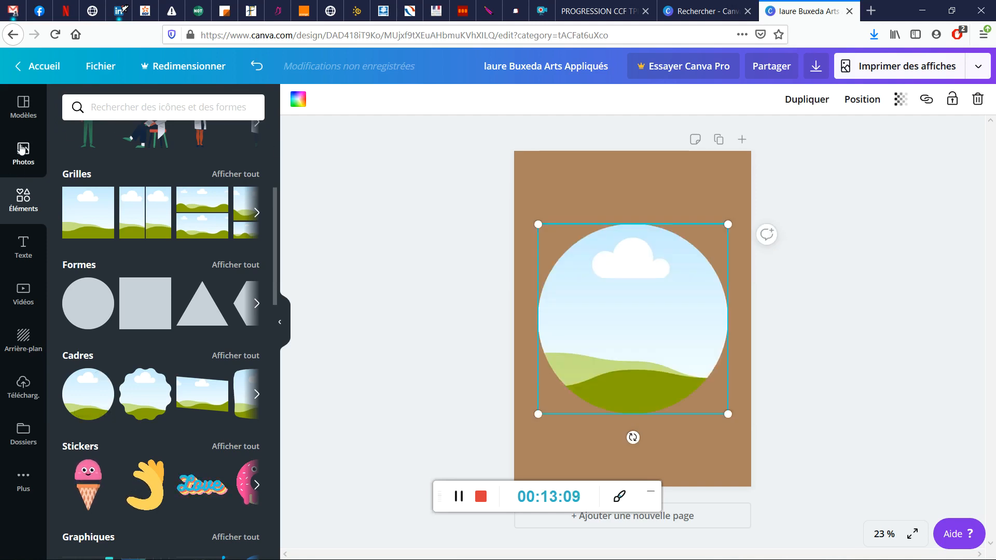
{"action": "left_click", "coordinate": [32, 165]}
{"action": "left_click_drag", "start_coordinate": [118, 388], "coordinate": [608, 361]}
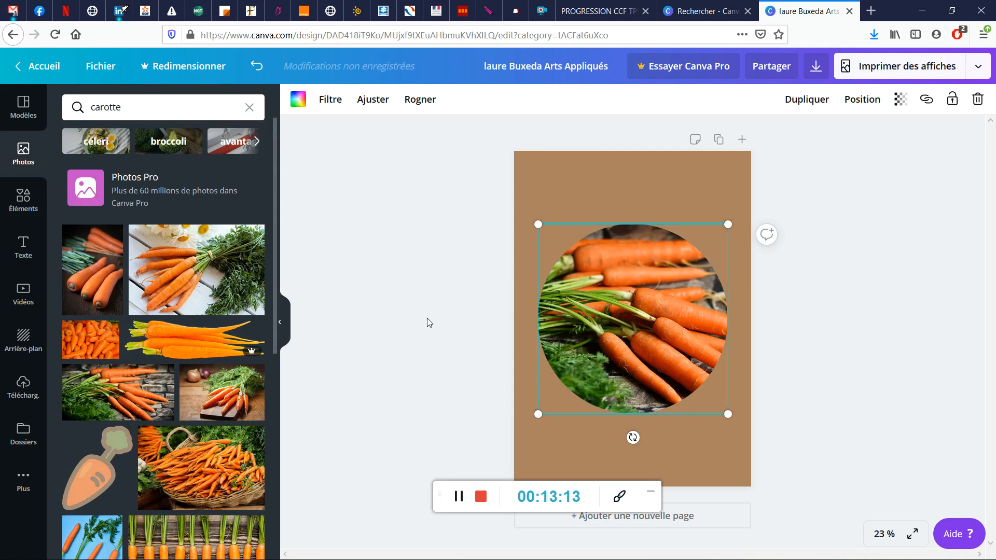
Undo the photo fill and delete the circular frame from the page
{"action": "key", "text": "ctrl+z"}
{"action": "left_click", "coordinate": [14, 203]}
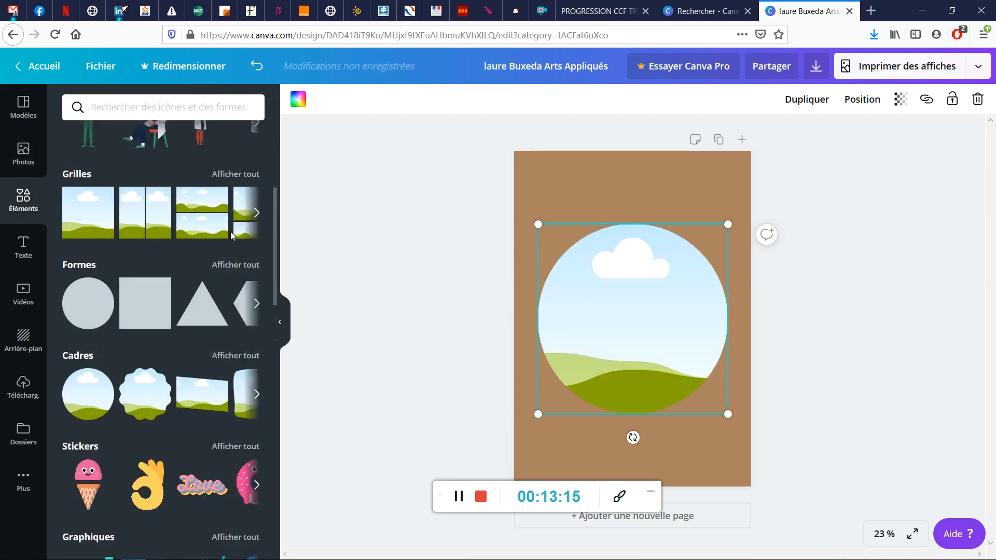
{"action": "key", "text": "Delete"}
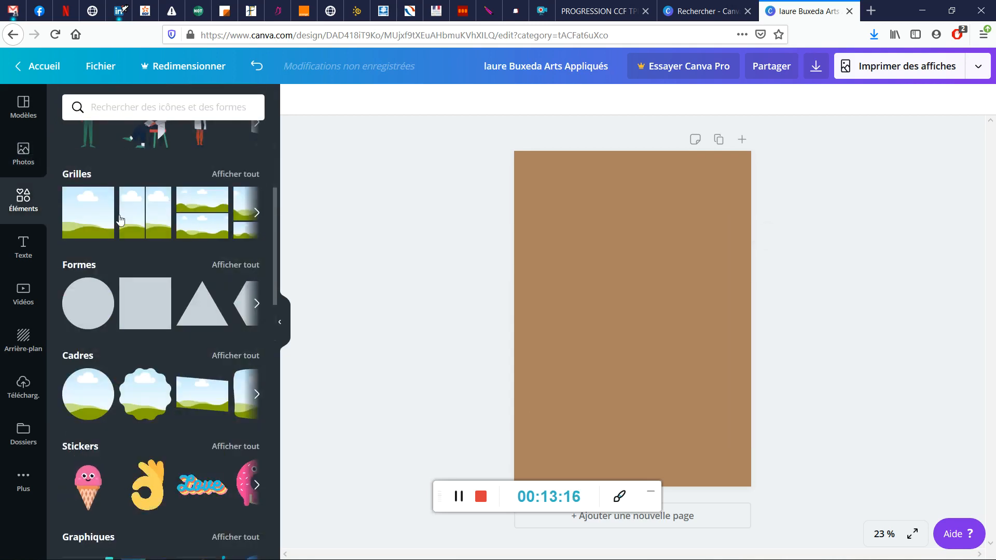
Insert the rounded five-pointed star from the Formes collection and view its colour options
{"action": "left_click", "coordinate": [238, 265]}
{"action": "scroll", "coordinate": [128, 289], "scroll_direction": "down", "scroll_amount": 6}
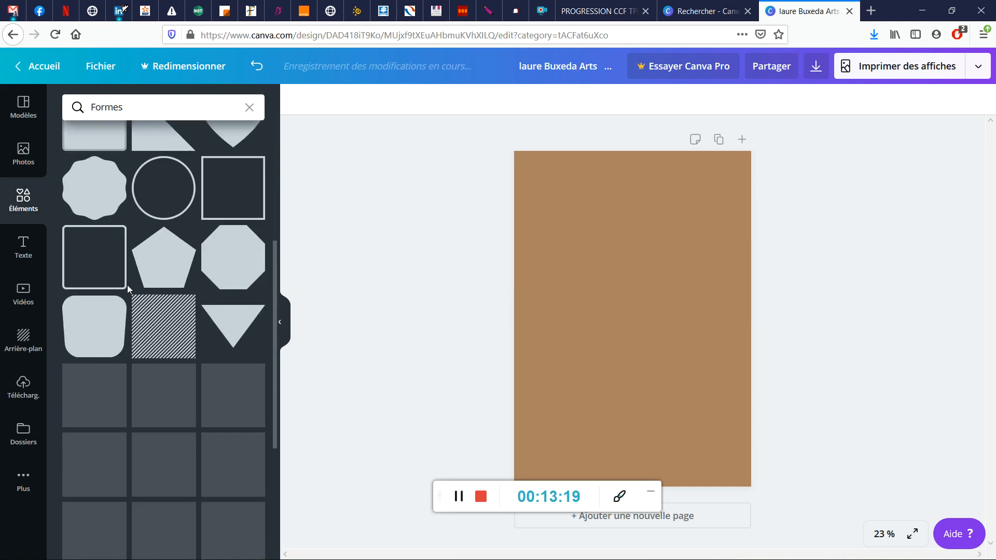
{"action": "left_click", "coordinate": [246, 326]}
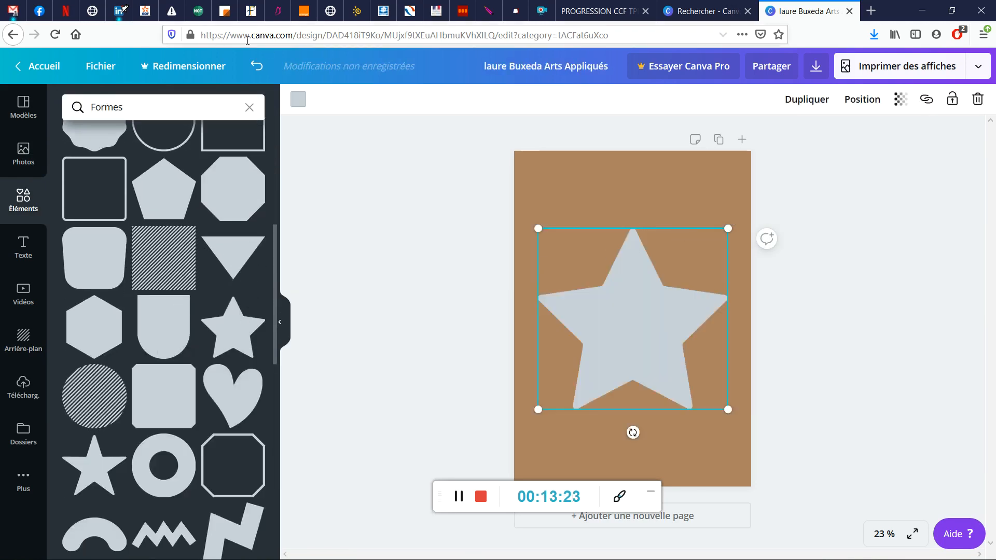
{"action": "left_click", "coordinate": [299, 100]}
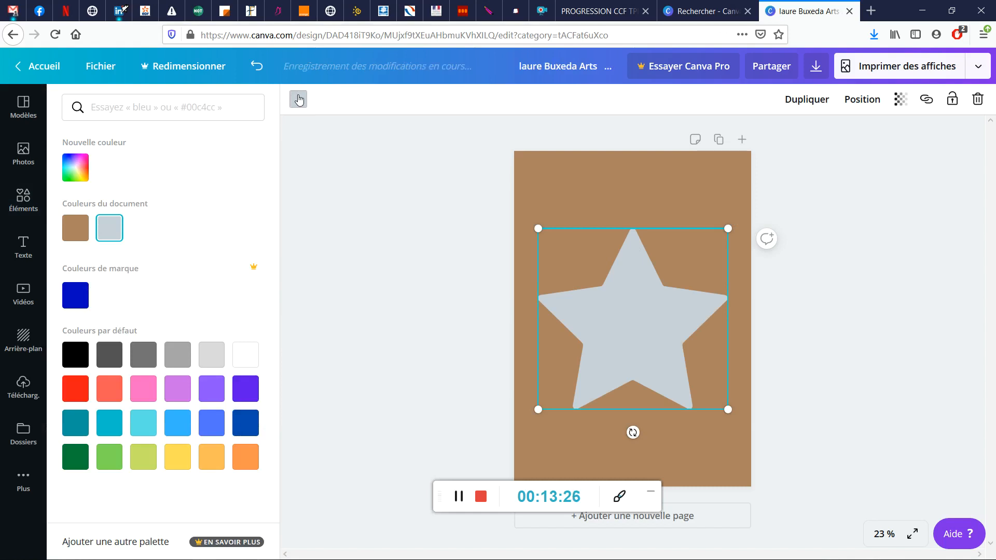
{"action": "left_click", "coordinate": [299, 100]}
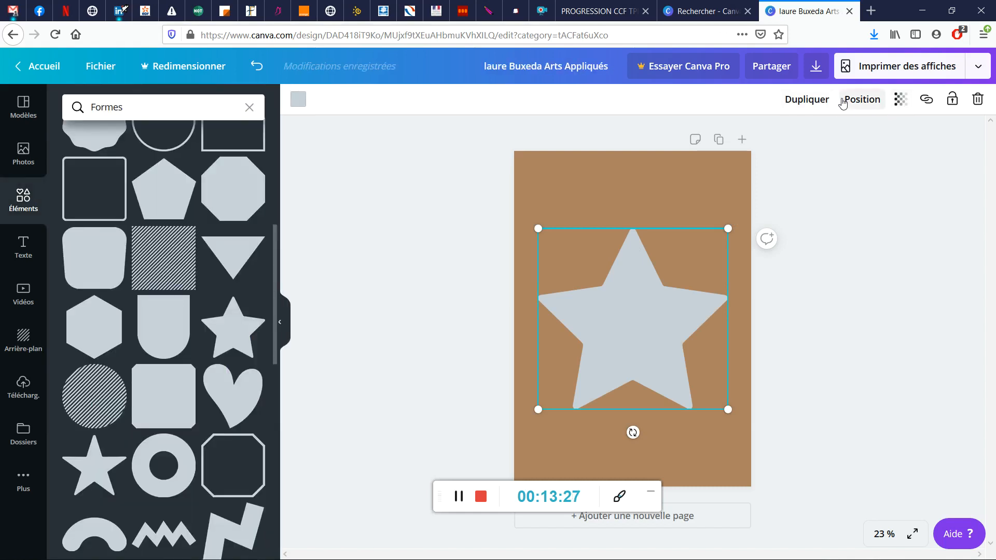
Lower the star's opacity to make it partly see-through against the brown background
{"action": "left_click", "coordinate": [902, 100]}
{"action": "left_click_drag", "start_coordinate": [864, 141], "coordinate": [829, 138]}
{"action": "left_click", "coordinate": [813, 234]}
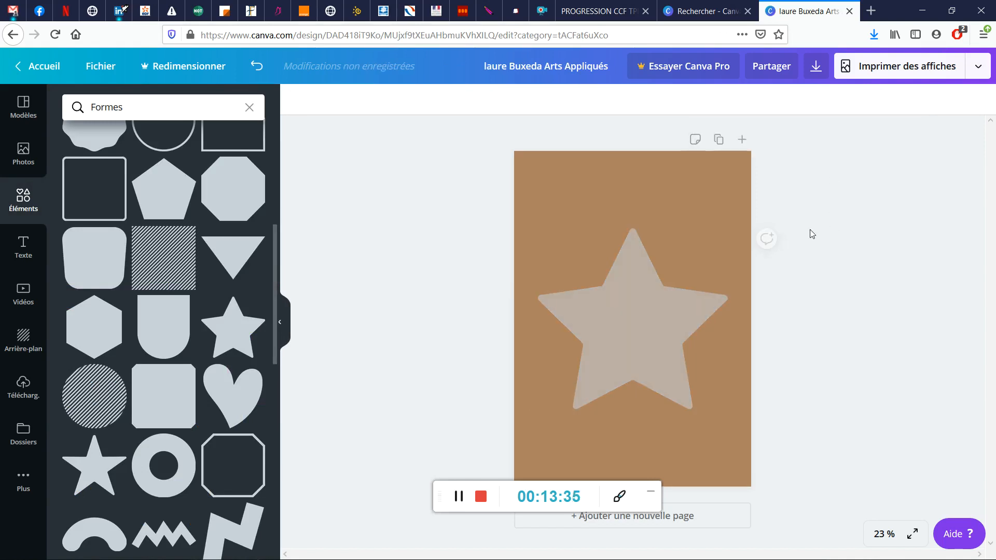
Browse the element categories and insert the pink-to-light-blue heart-like blob from the Dégradés collection over the star
{"action": "left_click", "coordinate": [17, 213]}
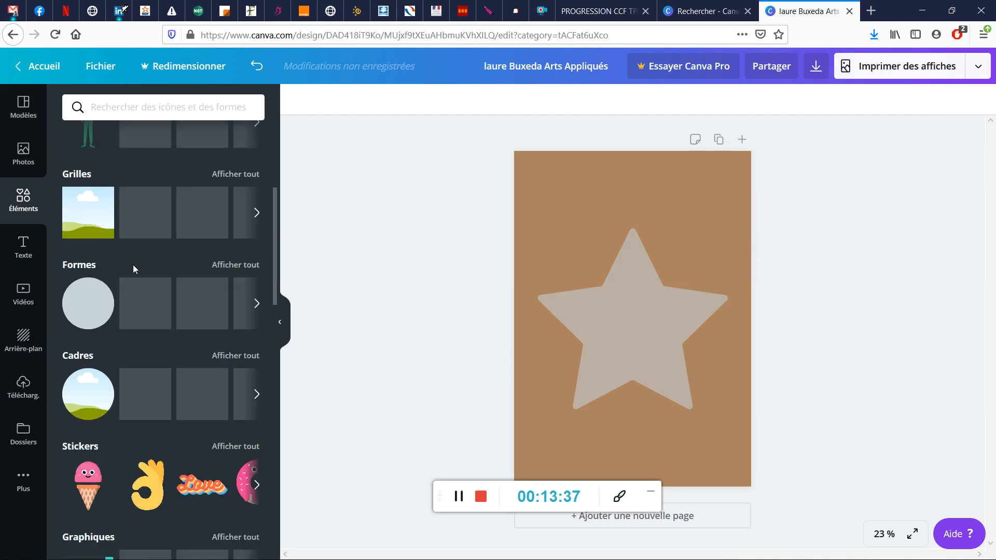
{"action": "scroll", "coordinate": [152, 329], "scroll_direction": "down", "scroll_amount": 1}
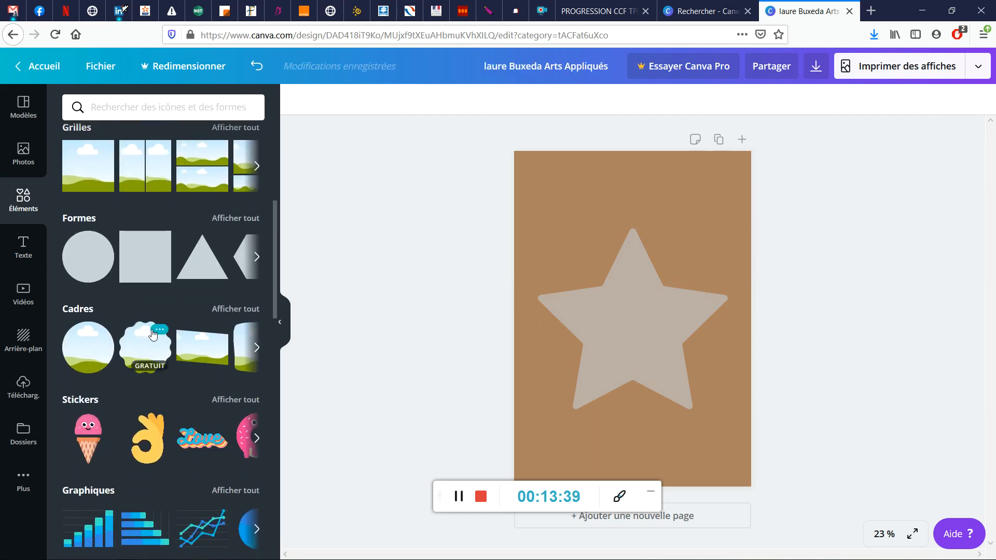
{"action": "scroll", "coordinate": [219, 327], "scroll_direction": "right", "scroll_amount": 1}
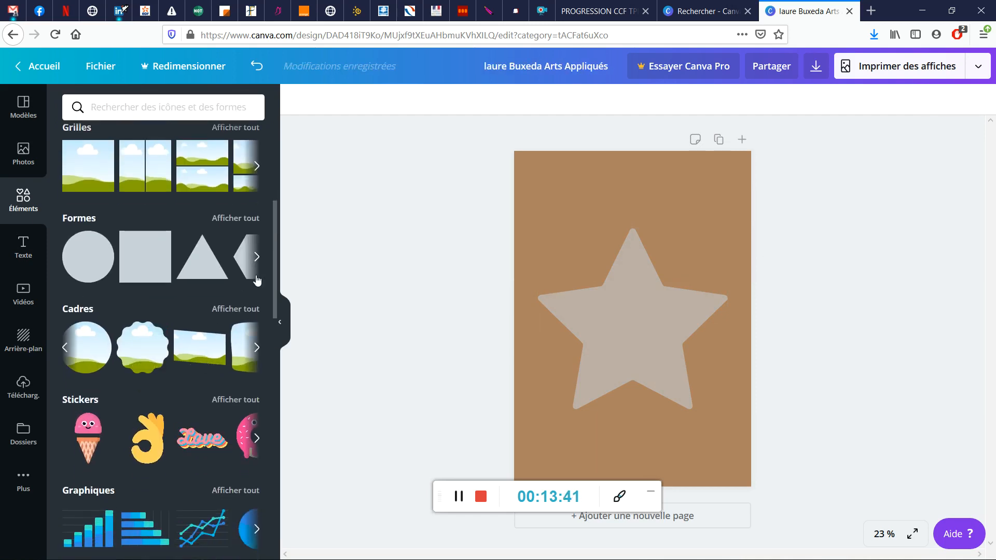
{"action": "scroll", "coordinate": [220, 331], "scroll_direction": "down", "scroll_amount": 3}
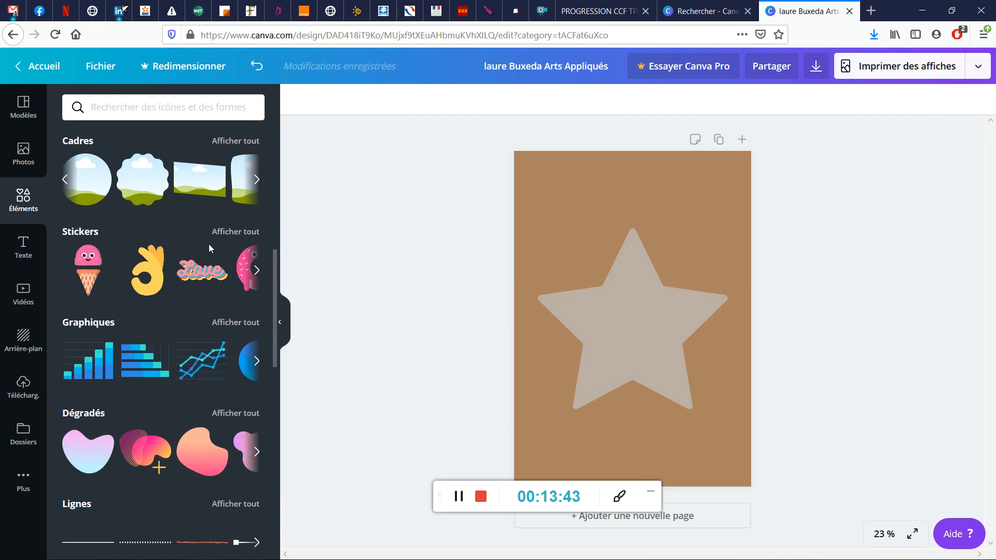
{"action": "scroll", "coordinate": [160, 361], "scroll_direction": "down", "scroll_amount": 1}
{"action": "scroll", "coordinate": [160, 361], "scroll_direction": "down", "scroll_amount": 1}
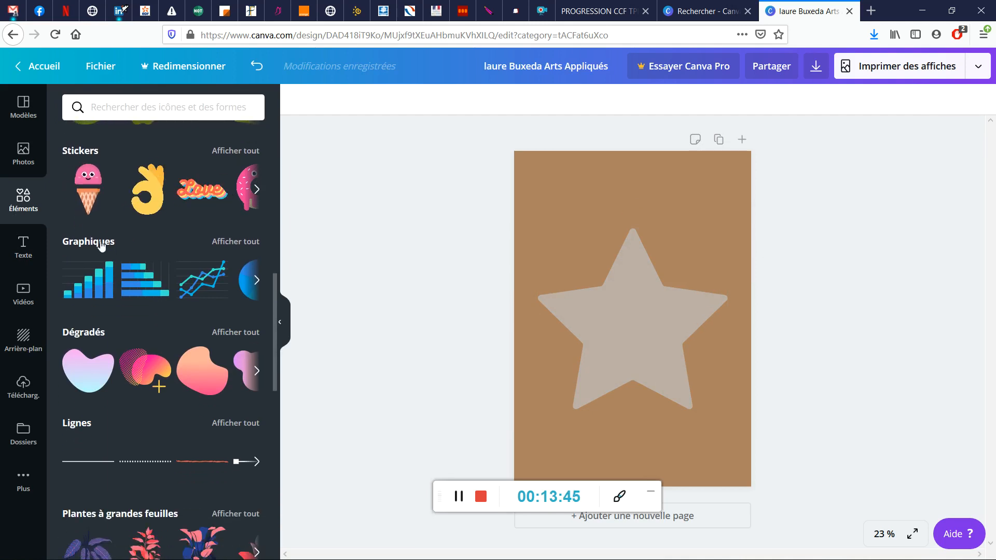
{"action": "scroll", "coordinate": [130, 352], "scroll_direction": "down", "scroll_amount": 2}
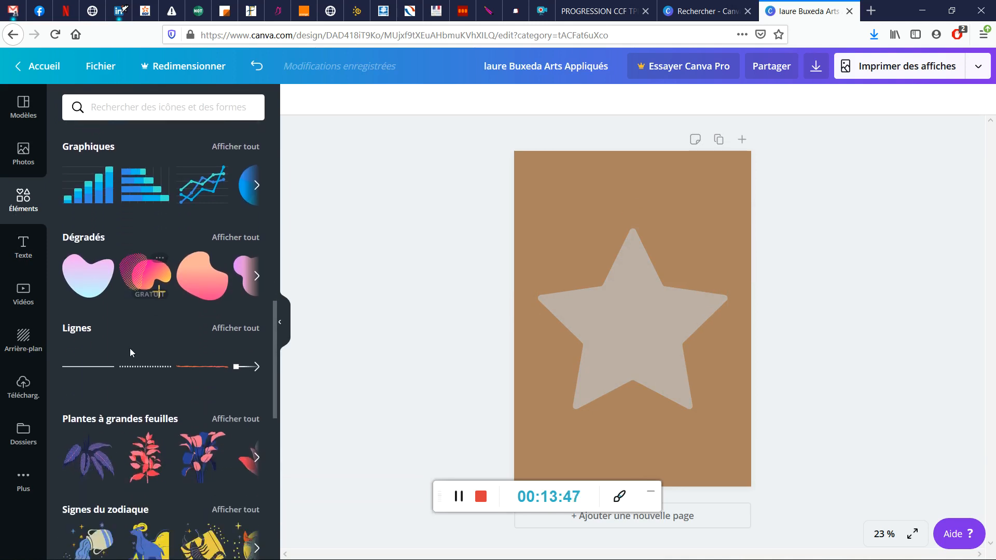
{"action": "left_click", "coordinate": [97, 260]}
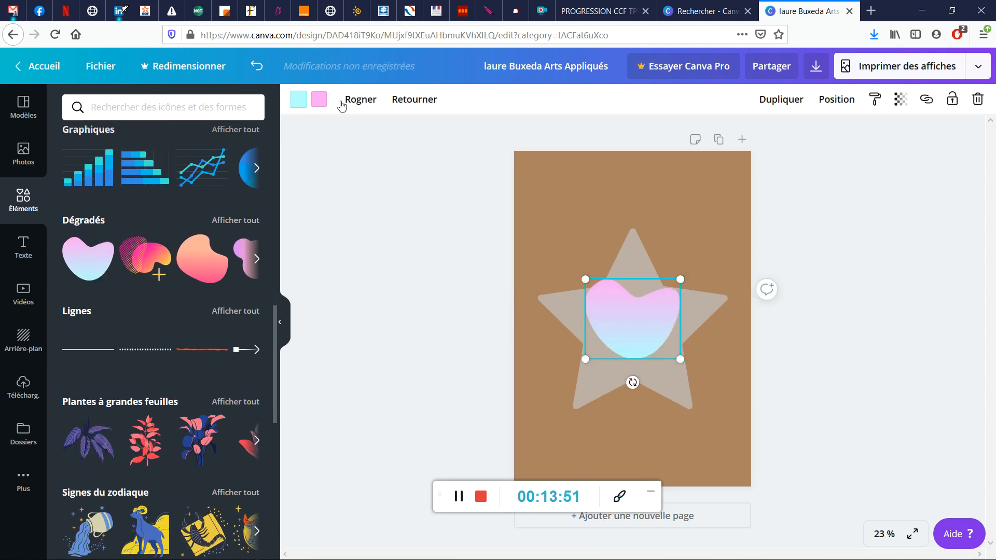
Insert the pink lily drawing from the Croquis de fleurs collection and move it up over the star's top point
{"action": "scroll", "coordinate": [154, 263], "scroll_direction": "down", "scroll_amount": 3}
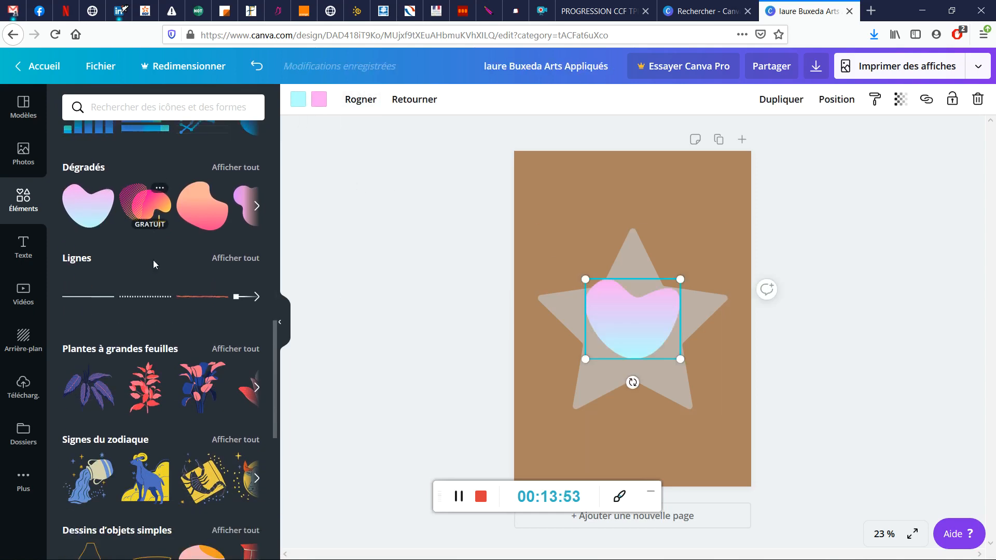
{"action": "scroll", "coordinate": [155, 299], "scroll_direction": "down", "scroll_amount": 3}
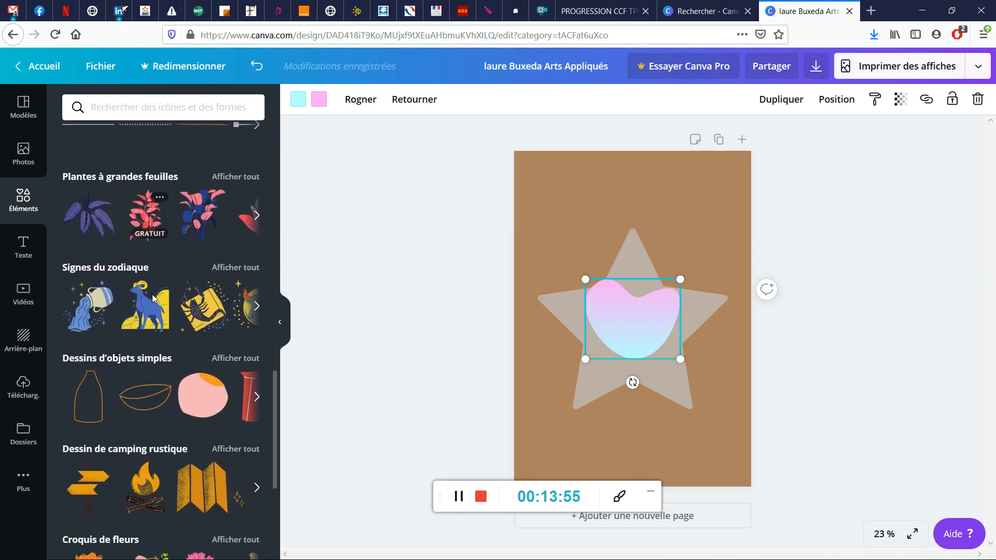
{"action": "scroll", "coordinate": [144, 436], "scroll_direction": "down", "scroll_amount": 5}
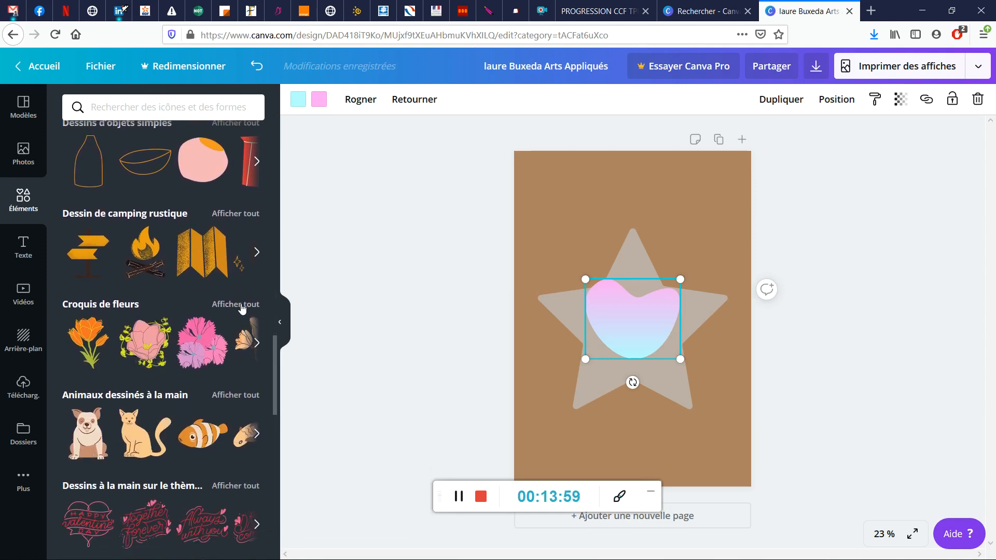
{"action": "left_click", "coordinate": [242, 307]}
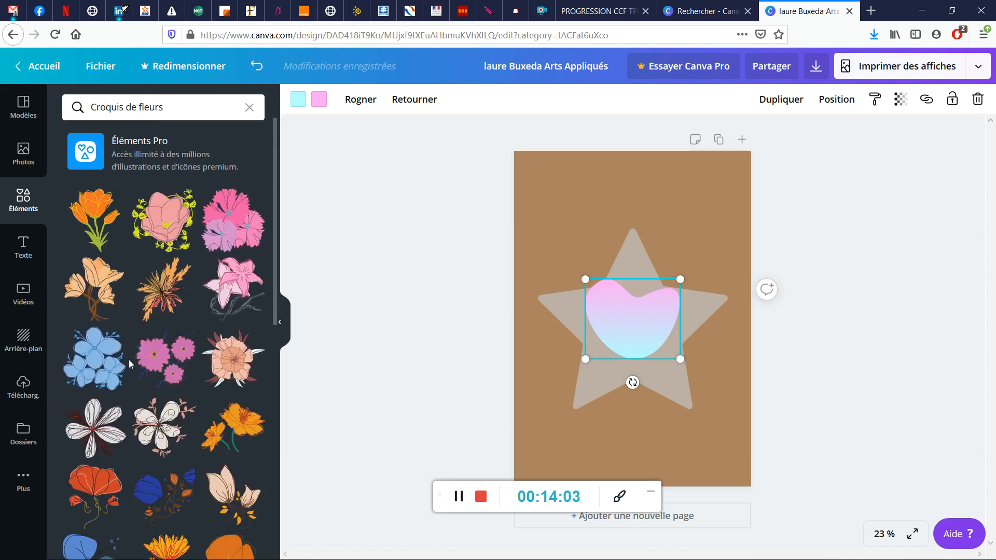
{"action": "left_click", "coordinate": [227, 281]}
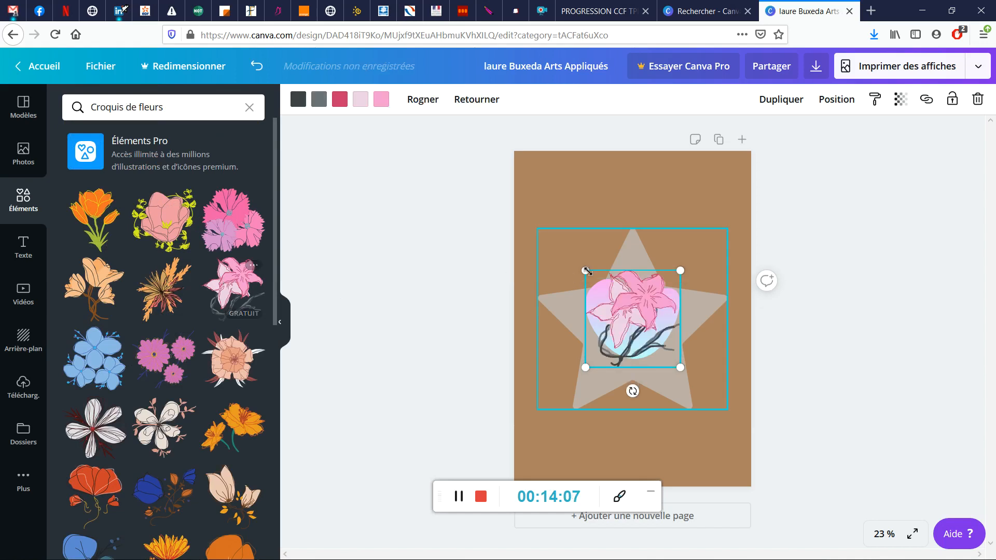
{"action": "left_click_drag", "start_coordinate": [631, 313], "coordinate": [658, 235]}
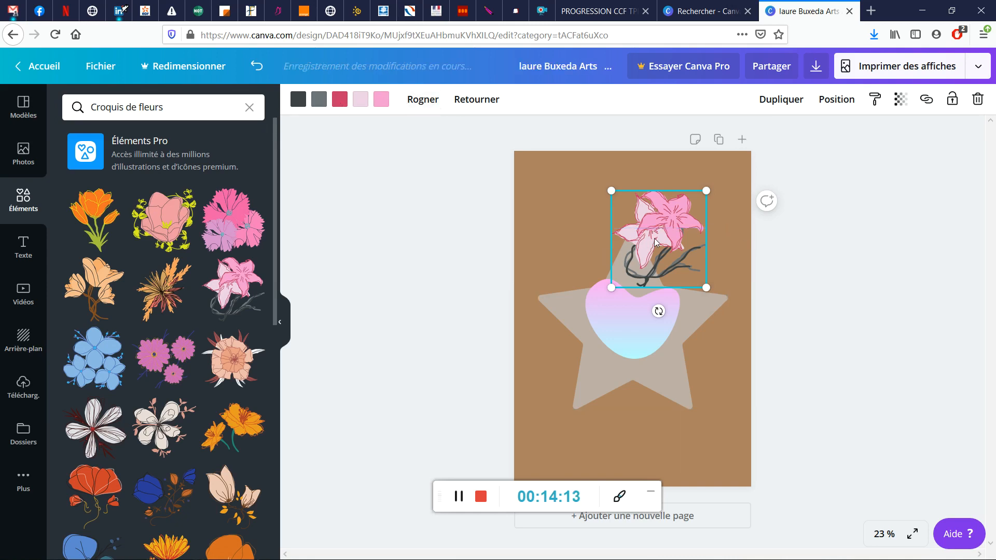
Search the elements library for "personnage"
{"action": "left_click", "coordinate": [13, 202]}
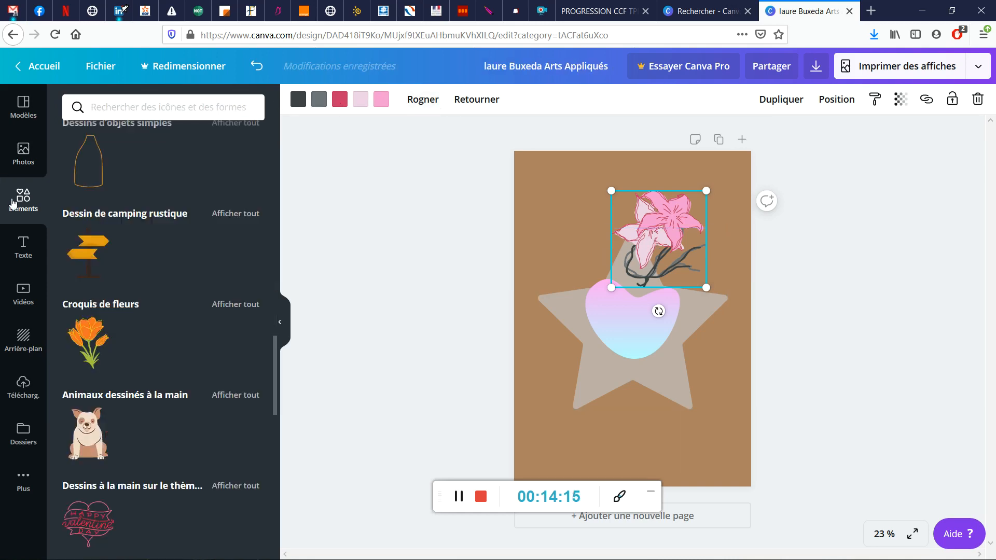
{"action": "left_click", "coordinate": [132, 107]}
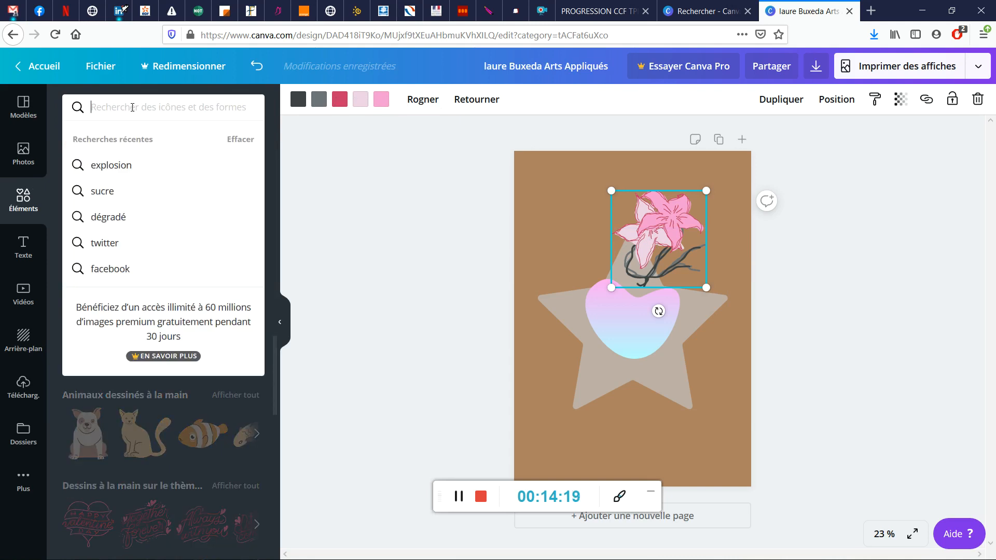
{"action": "type", "text": "personnage"}
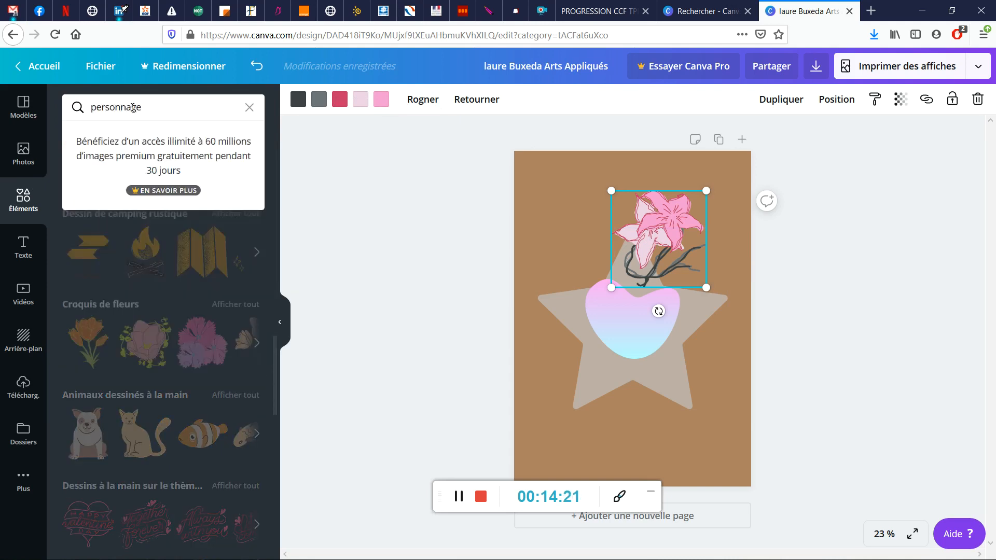
{"action": "key", "text": "Return"}
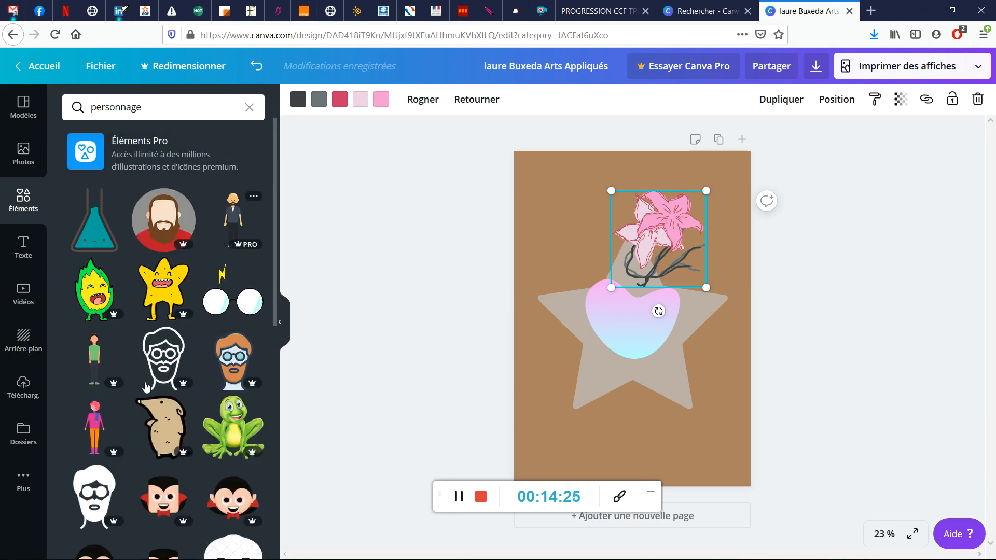
Insert the green open-mouthed monster illustration over the star and enlarge it towards the upper left
{"action": "scroll", "coordinate": [171, 366], "scroll_direction": "down", "scroll_amount": 6}
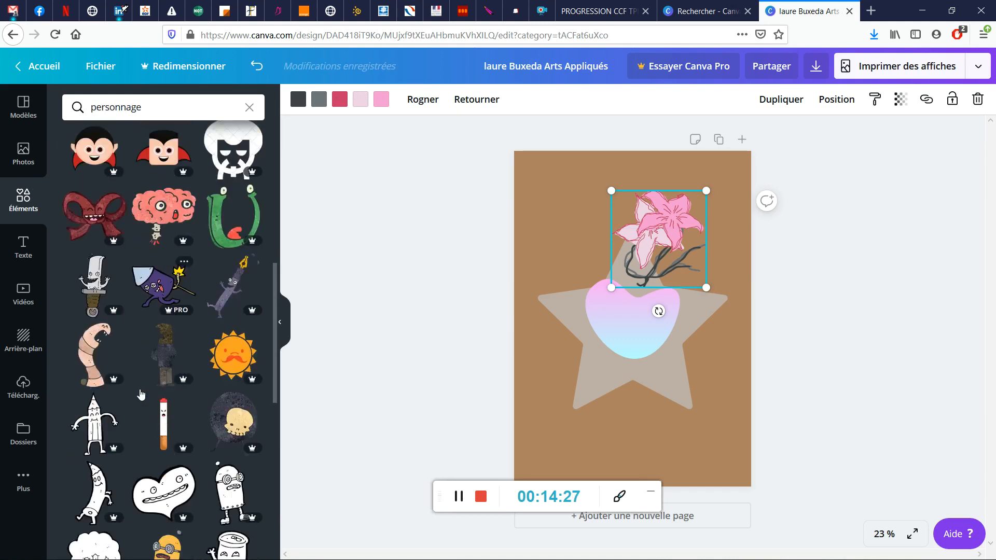
{"action": "scroll", "coordinate": [141, 395], "scroll_direction": "down", "scroll_amount": 6}
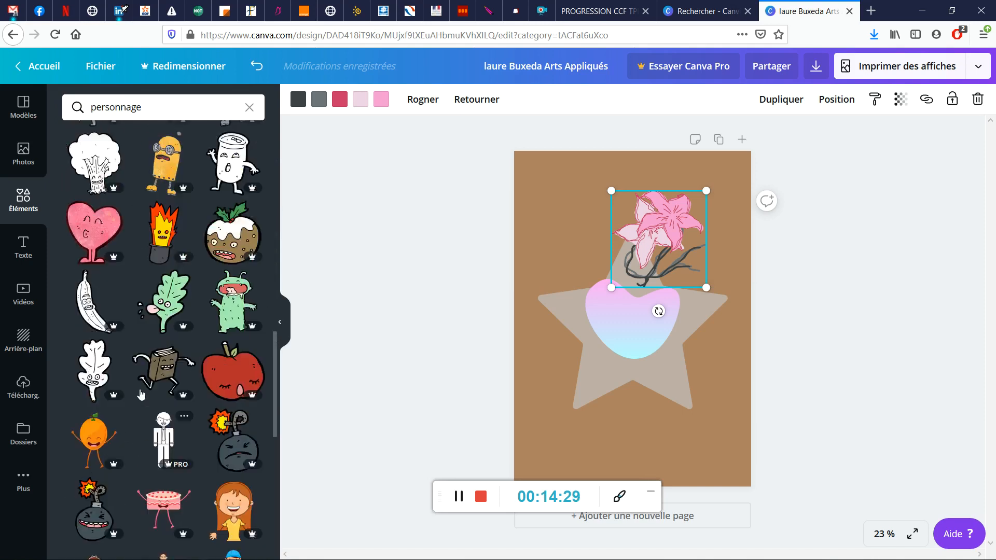
{"action": "scroll", "coordinate": [228, 332], "scroll_direction": "up", "scroll_amount": 1}
{"action": "left_click", "coordinate": [230, 330]}
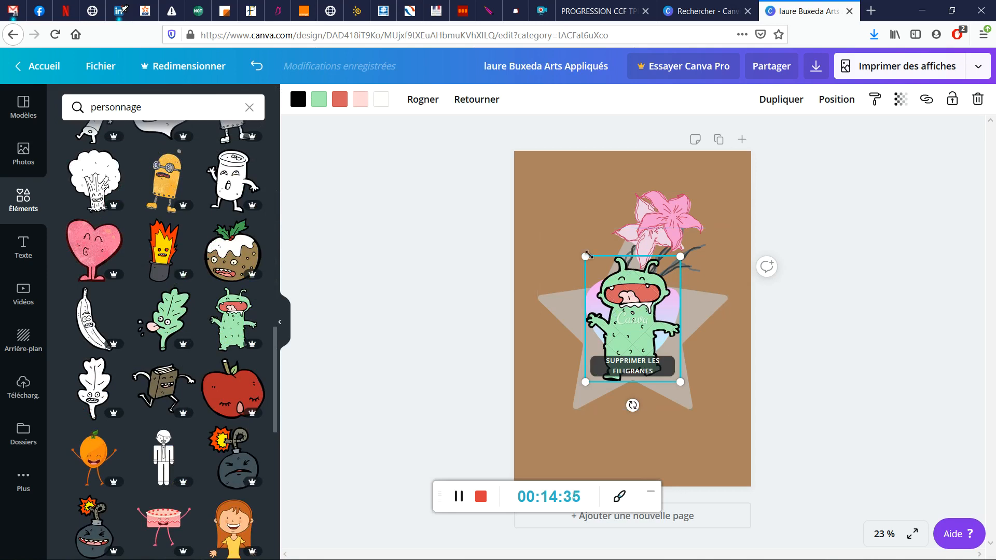
{"action": "left_click_drag", "start_coordinate": [586, 256], "coordinate": [564, 218]}
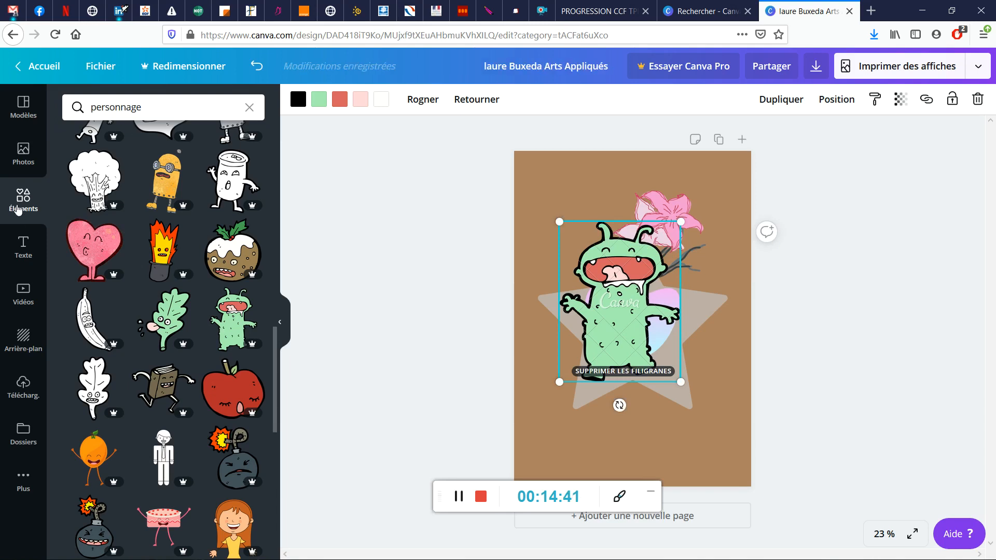
Browse the illustration collections in the elements library, including the complete Éléments monolignes collection
{"action": "left_click", "coordinate": [17, 205]}
{"action": "scroll", "coordinate": [218, 363], "scroll_direction": "down", "scroll_amount": 15}
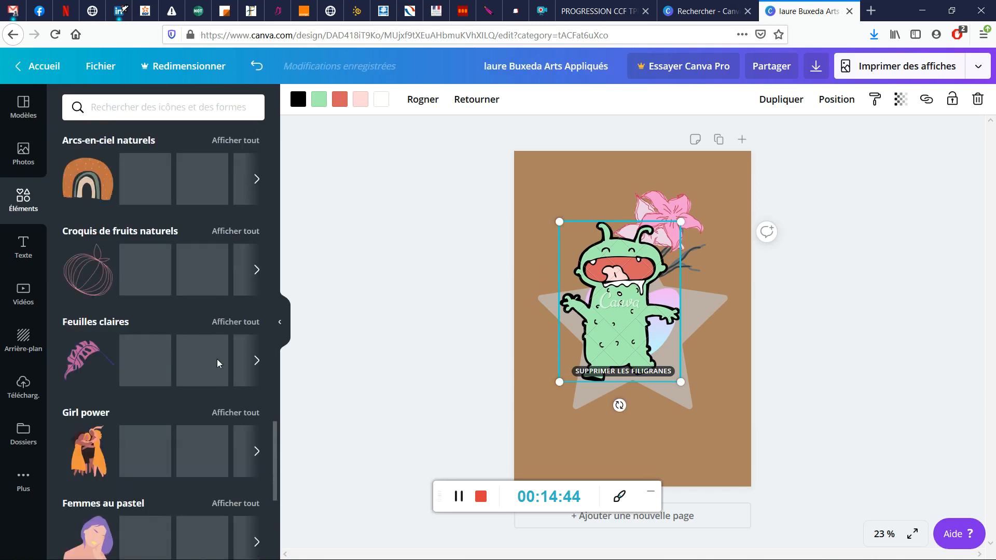
{"action": "scroll", "coordinate": [218, 363], "scroll_direction": "up", "scroll_amount": 1}
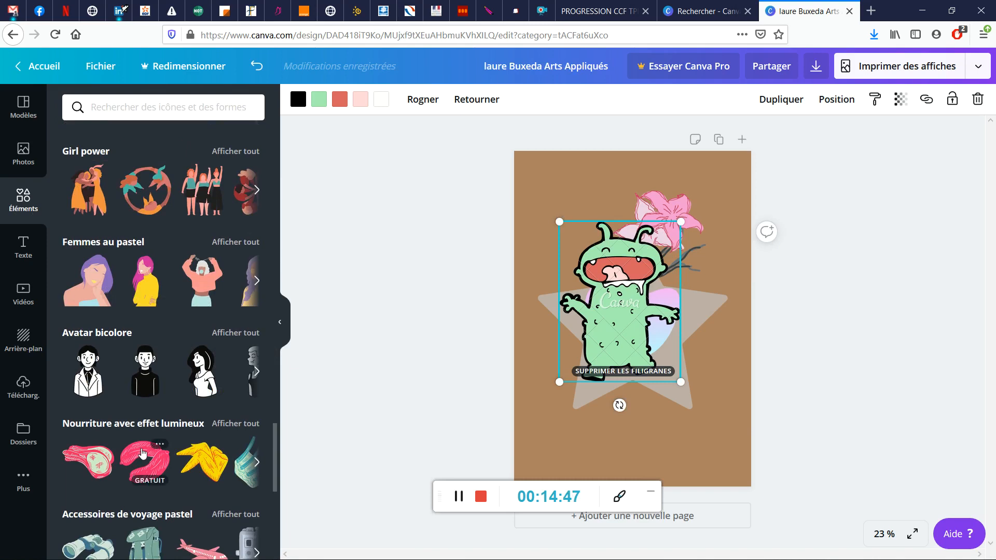
{"action": "scroll", "coordinate": [124, 370], "scroll_direction": "down", "scroll_amount": 8}
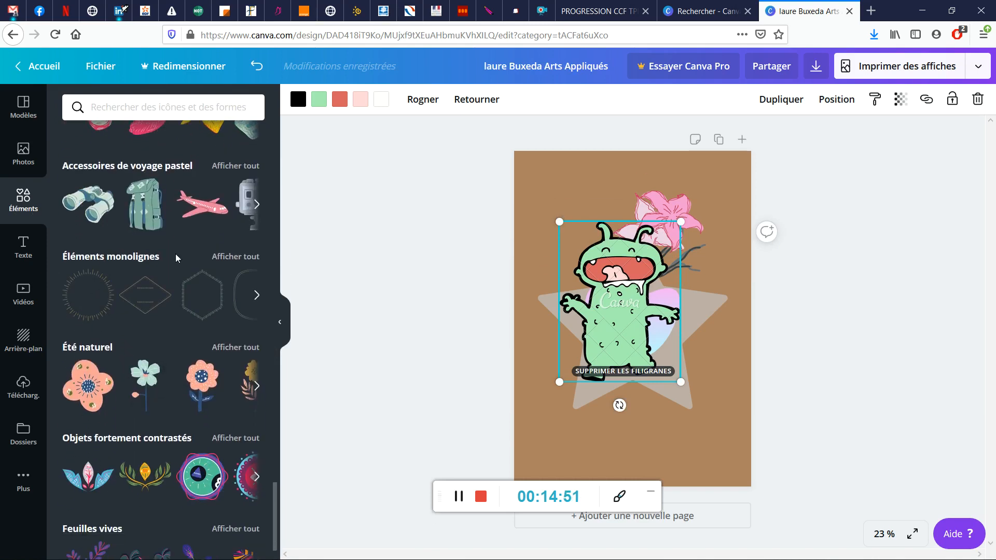
{"action": "left_click", "coordinate": [228, 258]}
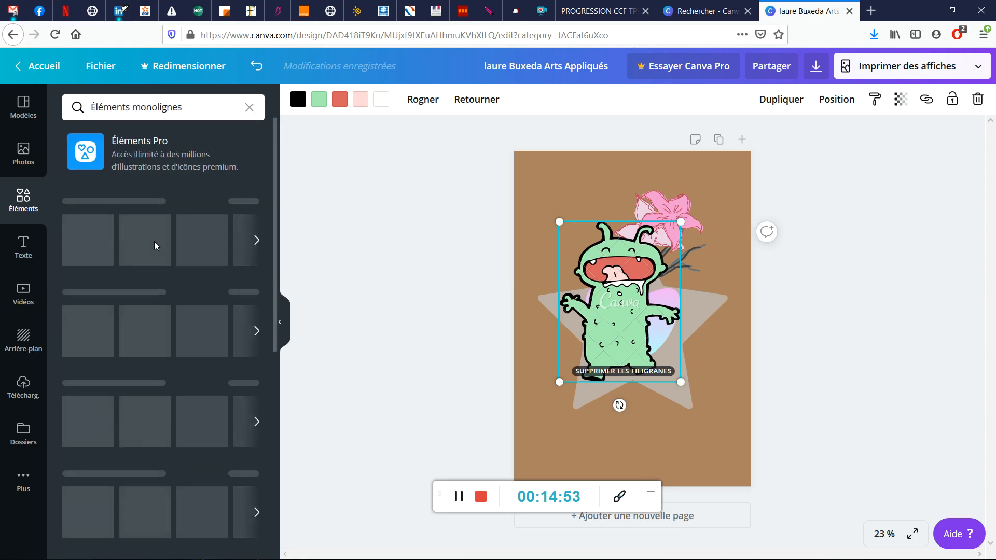
{"action": "scroll", "coordinate": [153, 330], "scroll_direction": "down", "scroll_amount": 10}
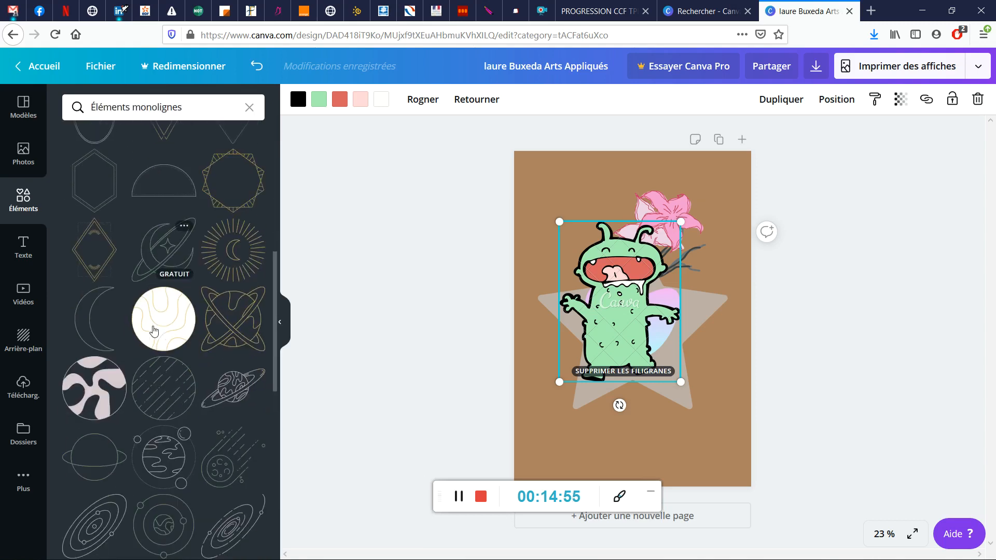
{"action": "scroll", "coordinate": [153, 331], "scroll_direction": "down", "scroll_amount": 4}
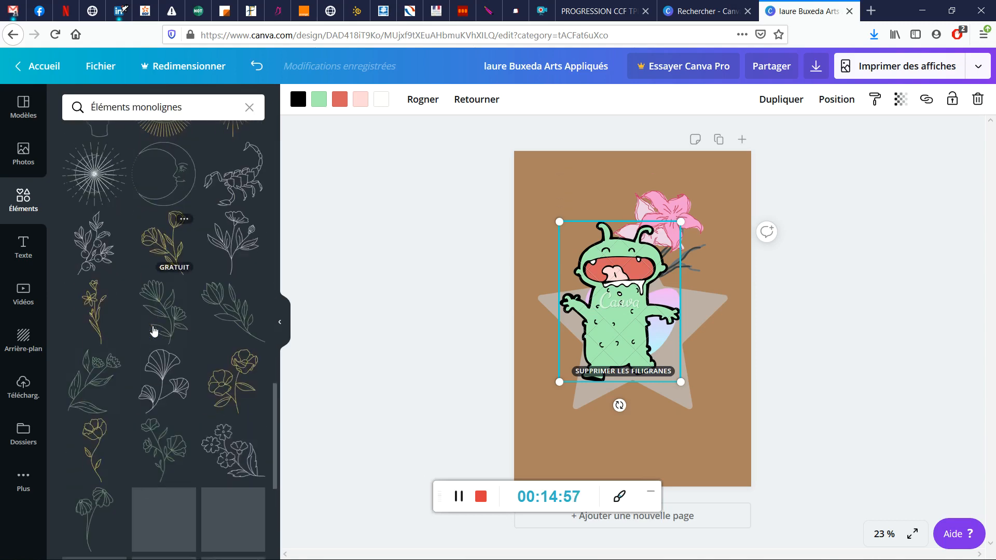
{"action": "left_click", "coordinate": [29, 213]}
{"action": "scroll", "coordinate": [134, 371], "scroll_direction": "down", "scroll_amount": 1}
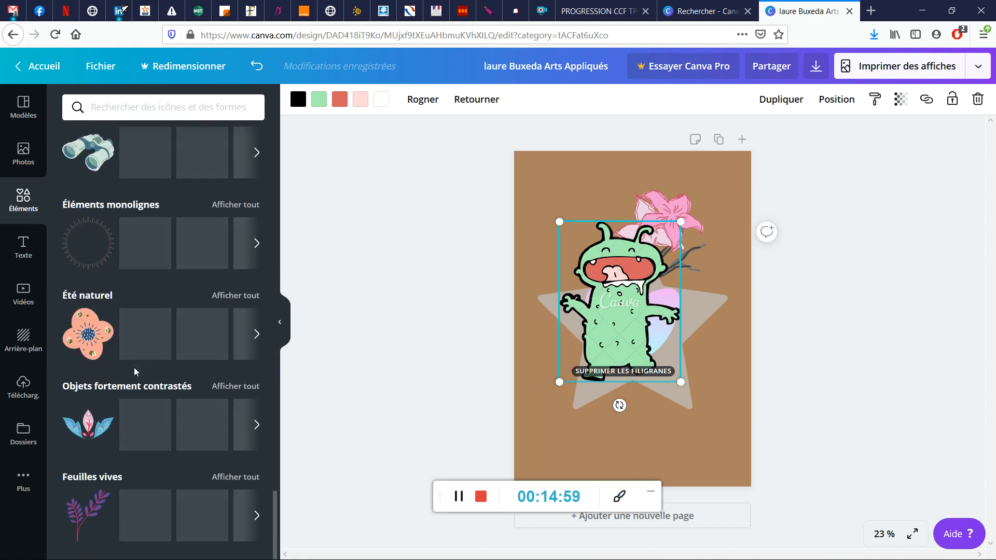
{"action": "scroll", "coordinate": [134, 372], "scroll_direction": "up", "scroll_amount": 20}
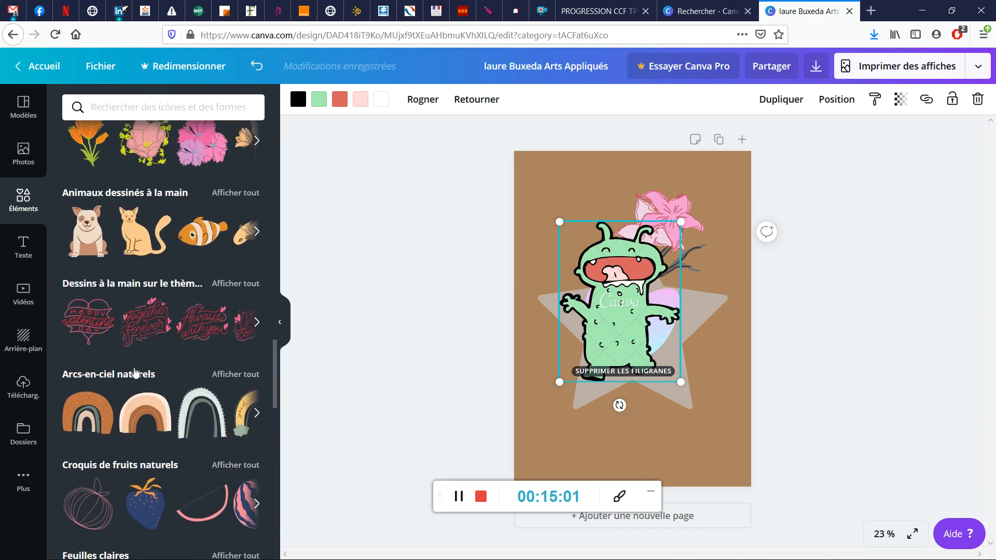
{"action": "scroll", "coordinate": [134, 372], "scroll_direction": "up", "scroll_amount": 7}
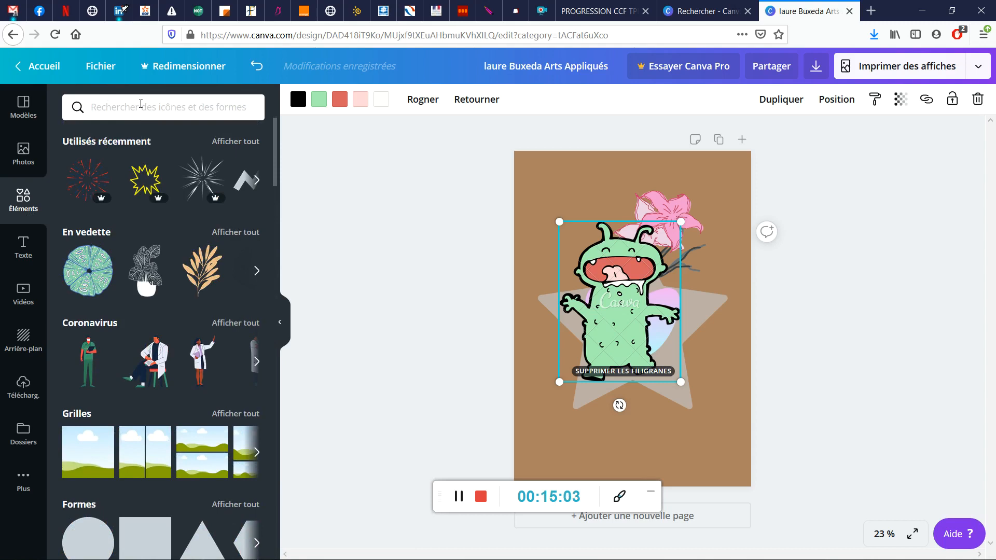
Search the elements library for "icones" and look through the icons
{"action": "left_click", "coordinate": [139, 112]}
{"action": "type", "text": "icones"}
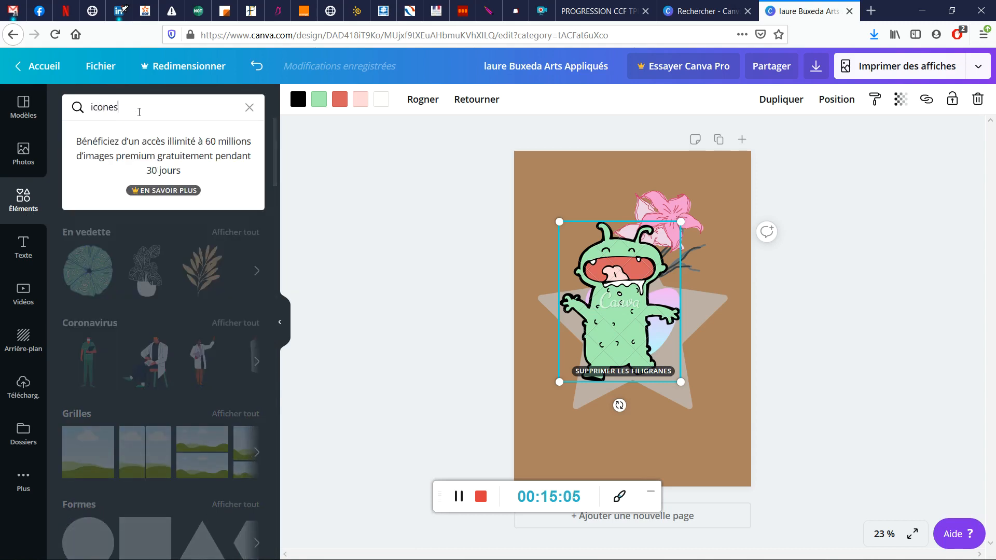
{"action": "key", "text": "Return"}
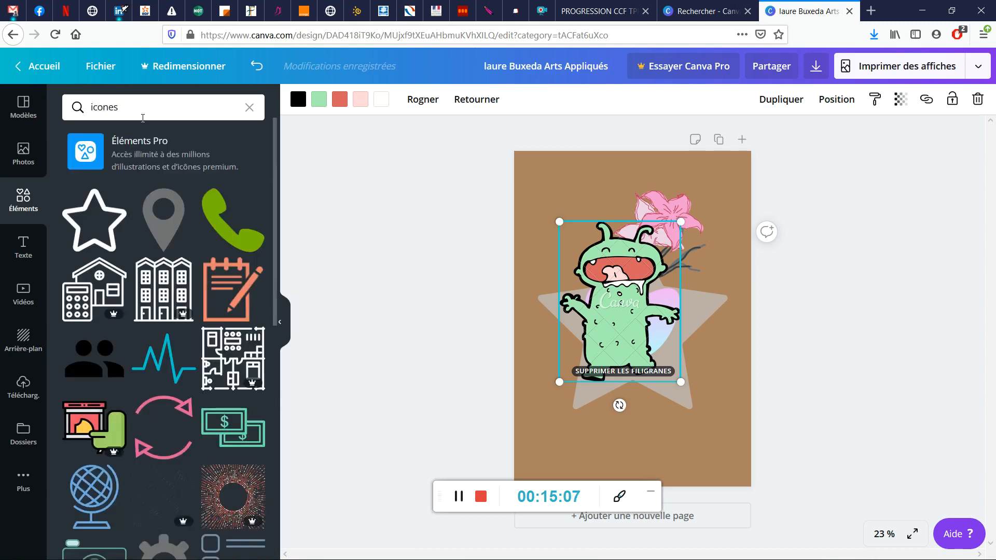
{"action": "scroll", "coordinate": [146, 282], "scroll_direction": "down", "scroll_amount": 6}
{"action": "scroll", "coordinate": [146, 281], "scroll_direction": "up", "scroll_amount": 6}
Replace the elements search term with "facebook" to find social network logos
{"action": "left_click", "coordinate": [131, 105]}
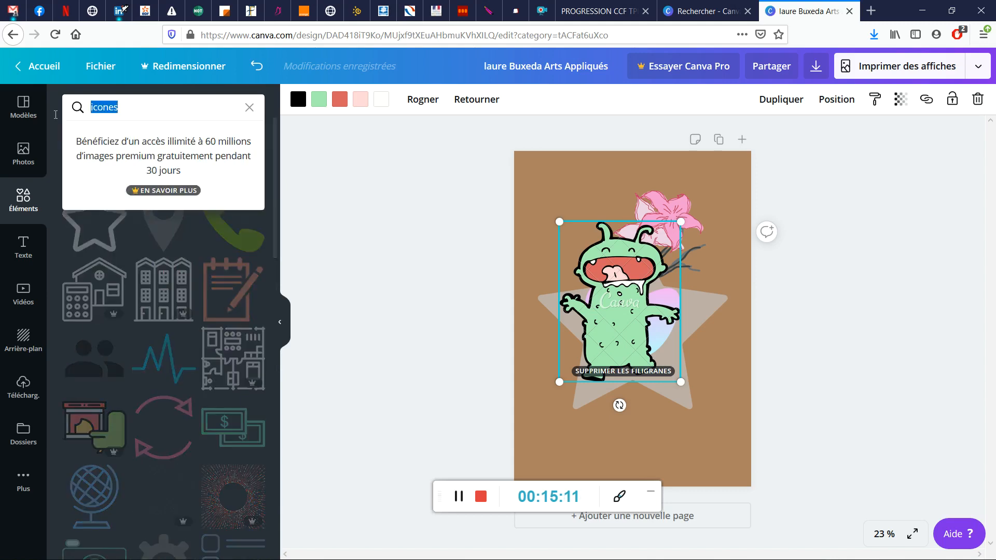
{"action": "type", "text": "facebook"}
{"action": "key", "text": "Return"}
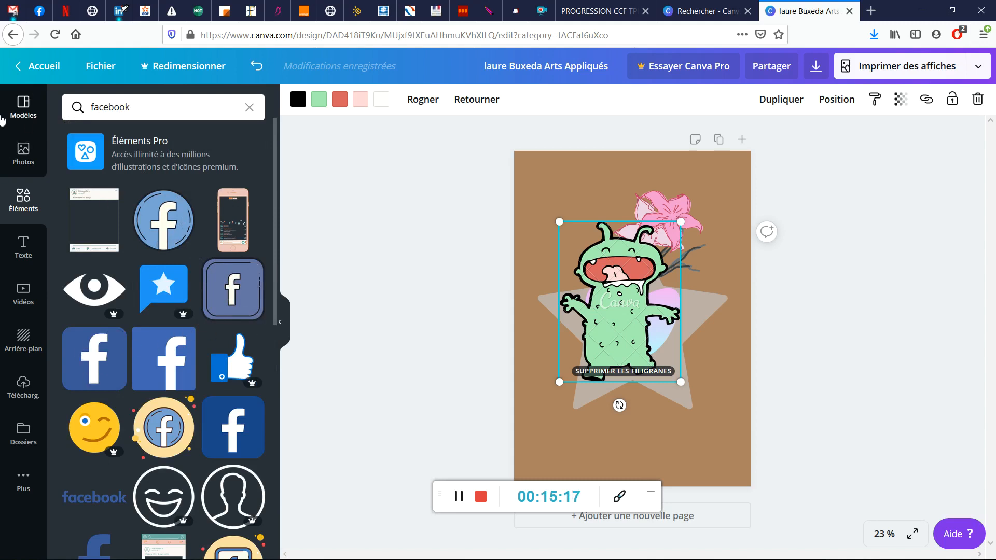
Delete the green monster, the pink lily, the gradient blob and the star, leaving only the brown background
{"action": "key", "text": "Delete"}
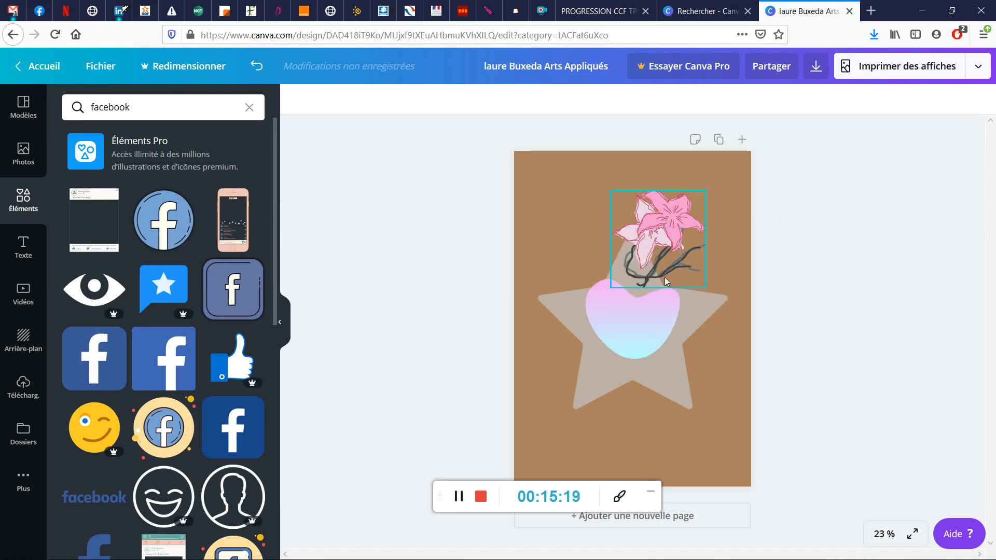
{"action": "left_click", "coordinate": [663, 251]}
{"action": "key", "text": "Delete"}
{"action": "left_click", "coordinate": [605, 334]}
{"action": "key", "text": "Delete"}
{"action": "left_click", "coordinate": [605, 334]}
{"action": "key", "text": "Delete"}
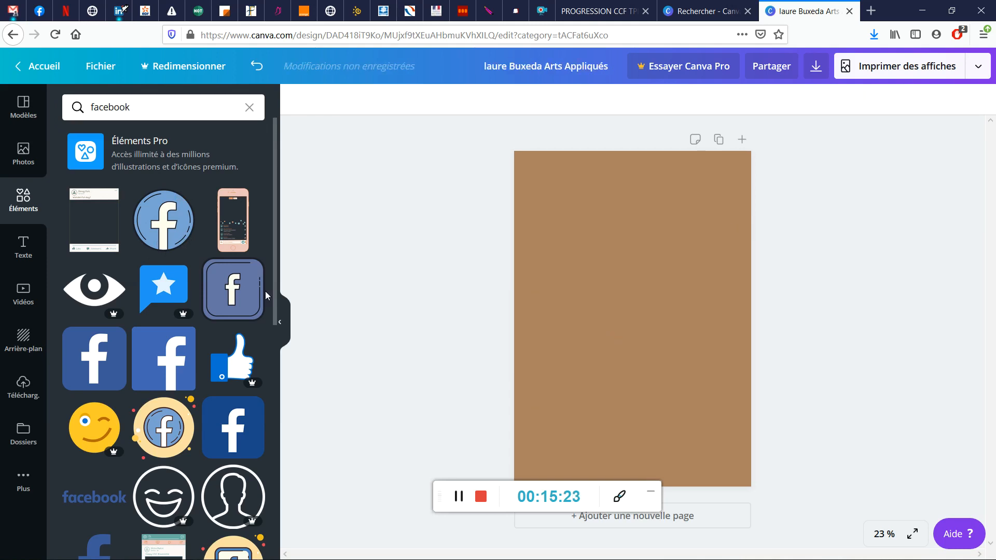
Look through the text styles and the font combinations available for the poster
{"action": "left_click", "coordinate": [13, 239]}
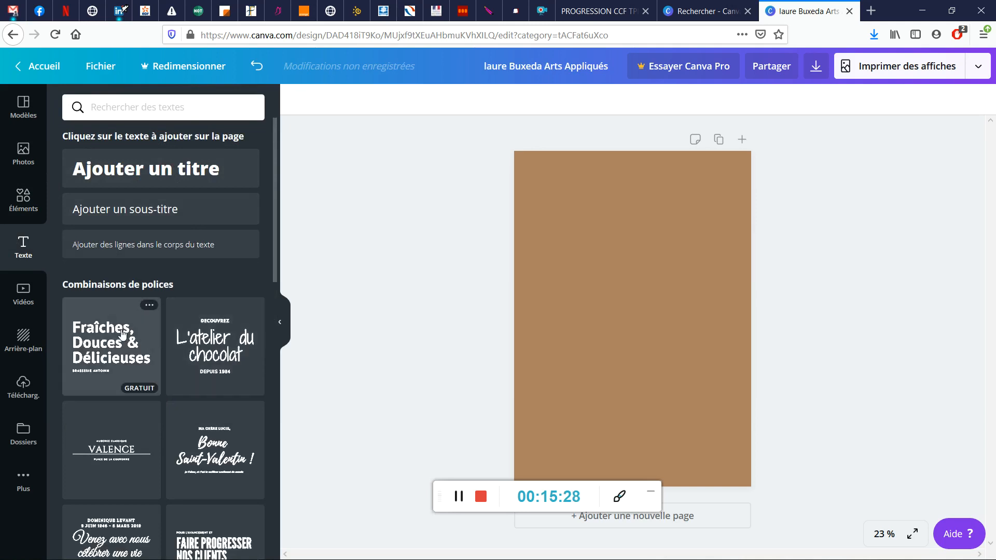
{"action": "scroll", "coordinate": [122, 334], "scroll_direction": "down", "scroll_amount": 2}
{"action": "scroll", "coordinate": [122, 334], "scroll_direction": "down", "scroll_amount": 1}
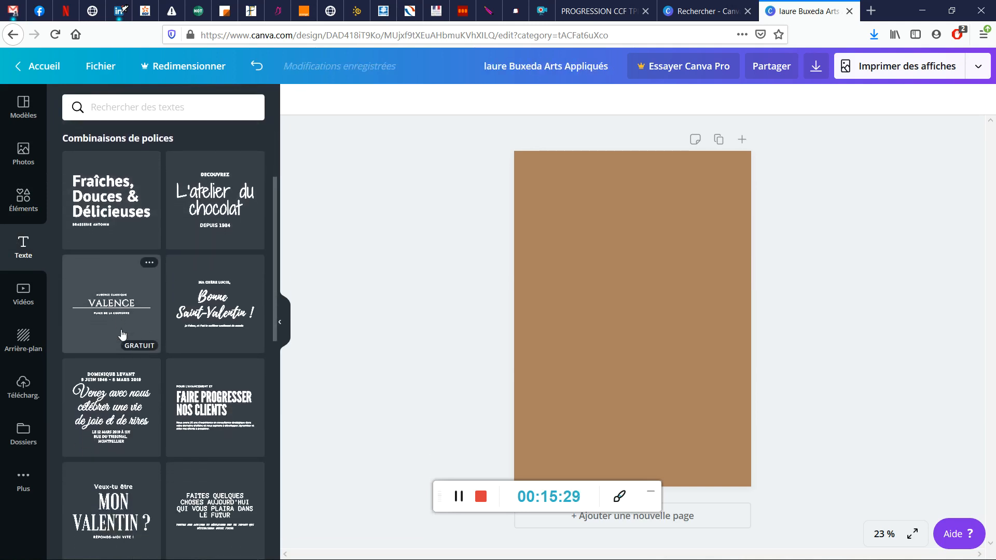
{"action": "scroll", "coordinate": [122, 334], "scroll_direction": "down", "scroll_amount": 2}
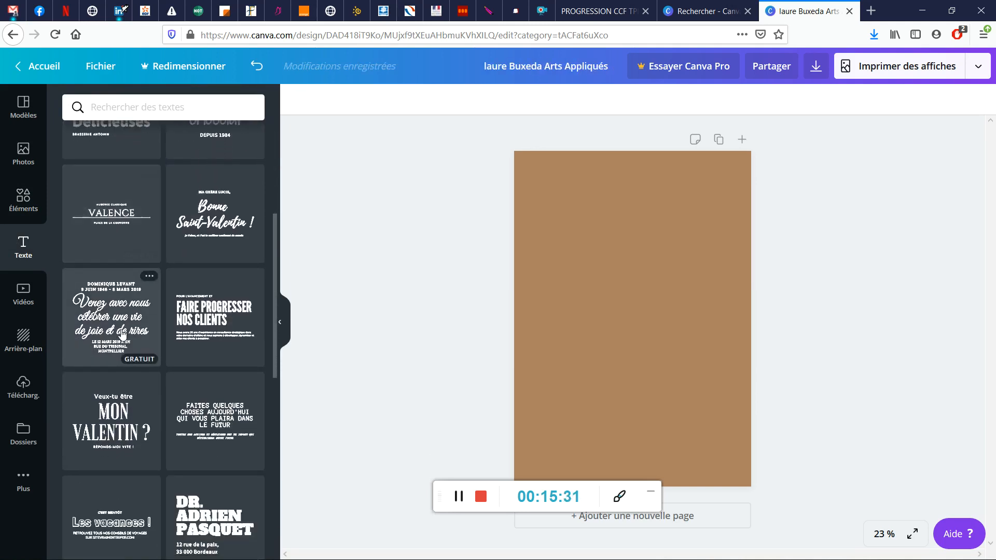
{"action": "scroll", "coordinate": [164, 327], "scroll_direction": "up", "scroll_amount": 5}
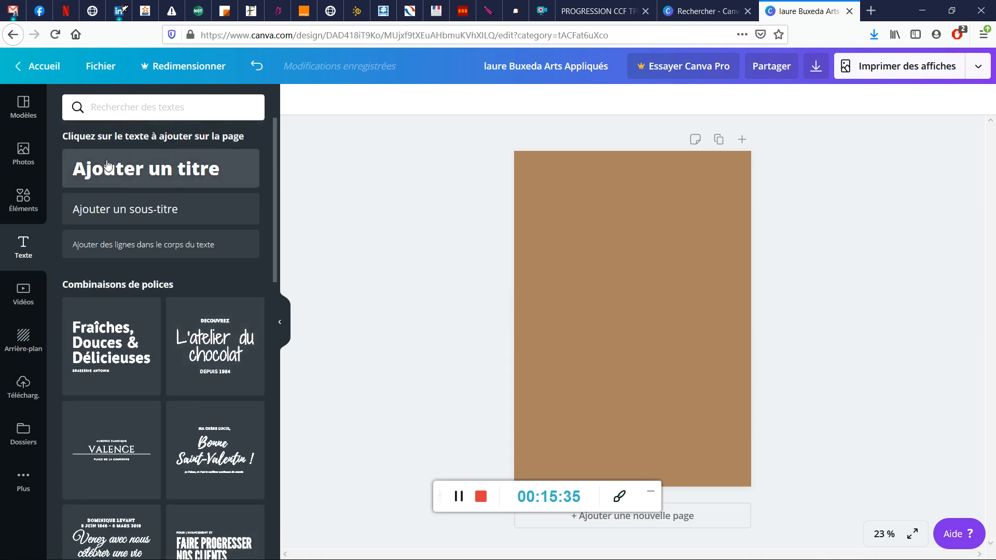
Try a default title text box in the upper part of the page, and delete it
{"action": "left_click", "coordinate": [179, 169]}
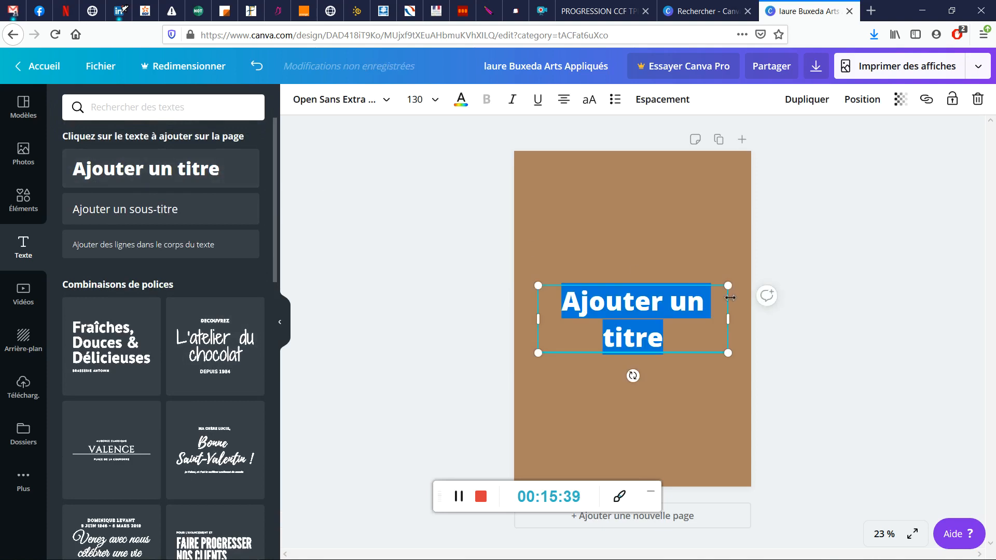
{"action": "left_click_drag", "start_coordinate": [605, 282], "coordinate": [600, 198]}
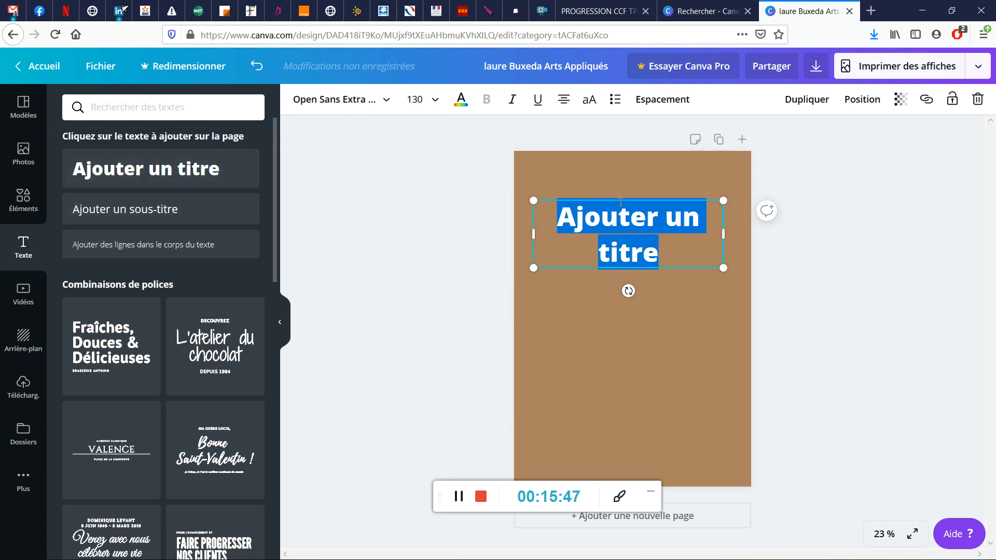
{"action": "key", "text": "BackSpace"}
{"action": "left_click", "coordinate": [443, 238]}
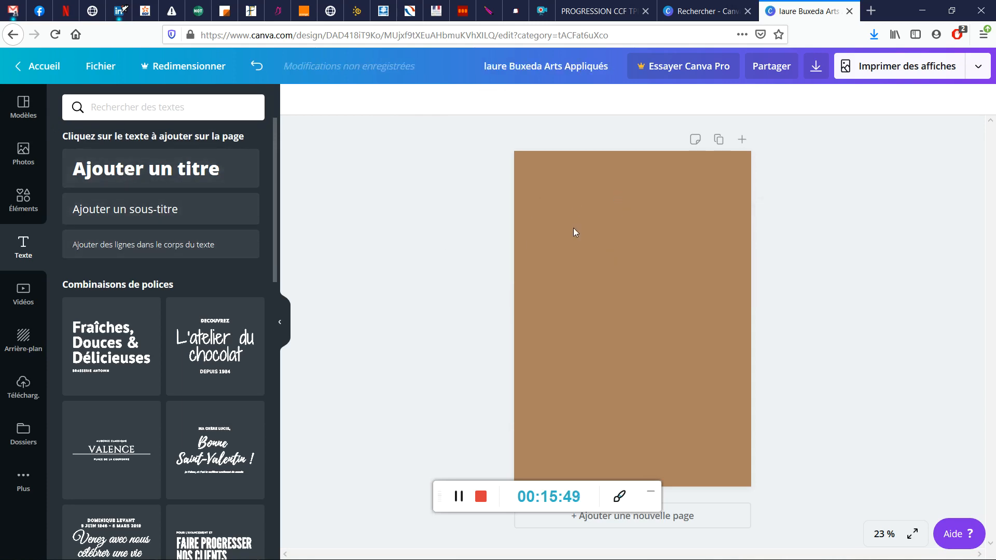
Insert the "Comment cuisiner un homard ?" font combination and move it to the upper part of the page
{"action": "scroll", "coordinate": [101, 309], "scroll_direction": "down", "scroll_amount": 2}
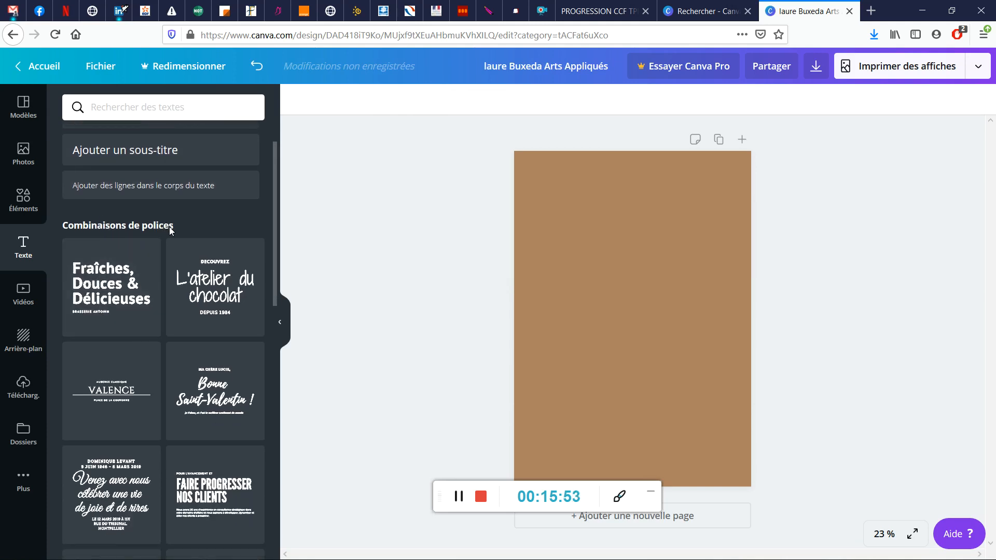
{"action": "scroll", "coordinate": [208, 374], "scroll_direction": "down", "scroll_amount": 4}
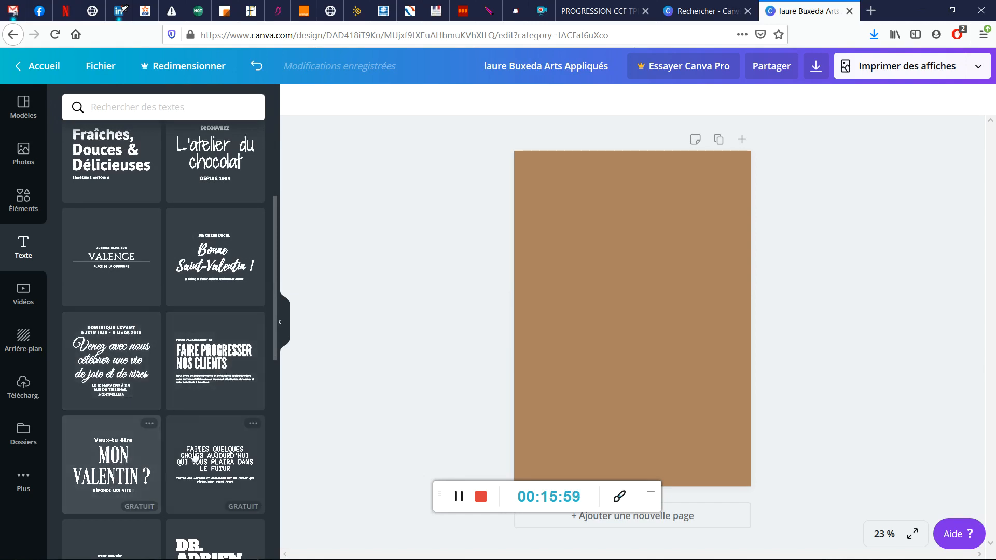
{"action": "scroll", "coordinate": [198, 451], "scroll_direction": "down", "scroll_amount": 3}
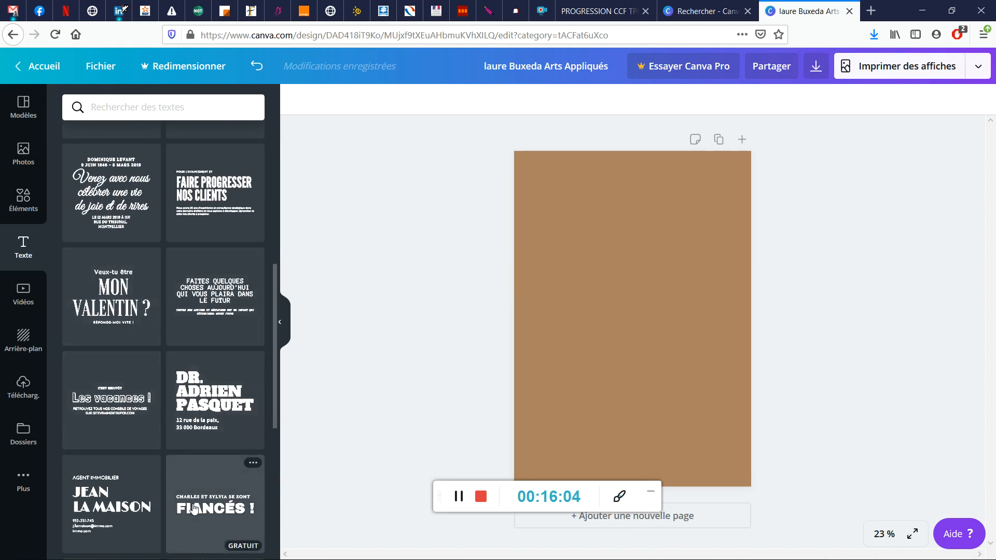
{"action": "scroll", "coordinate": [193, 510], "scroll_direction": "down", "scroll_amount": 5}
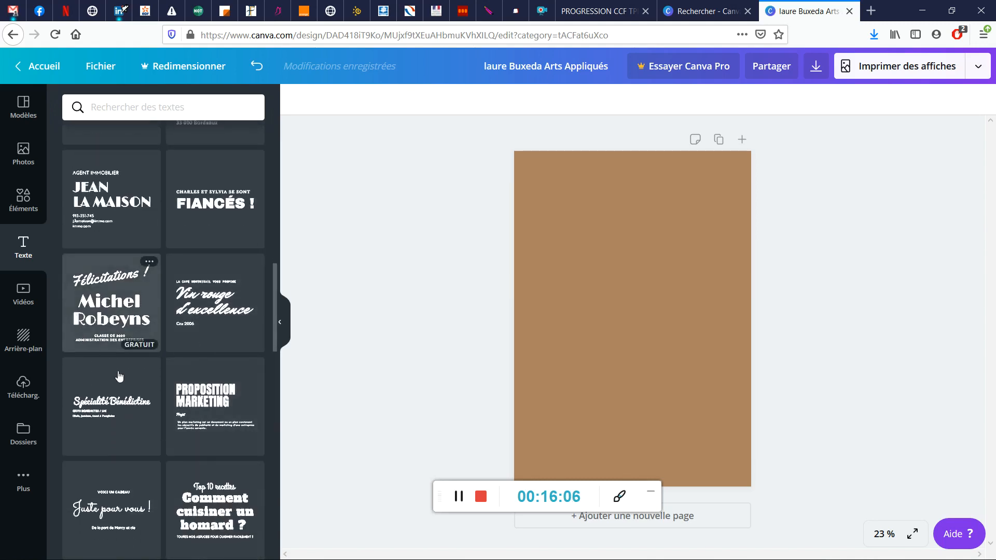
{"action": "left_click", "coordinate": [203, 514]}
{"action": "left_click_drag", "start_coordinate": [622, 277], "coordinate": [617, 202]}
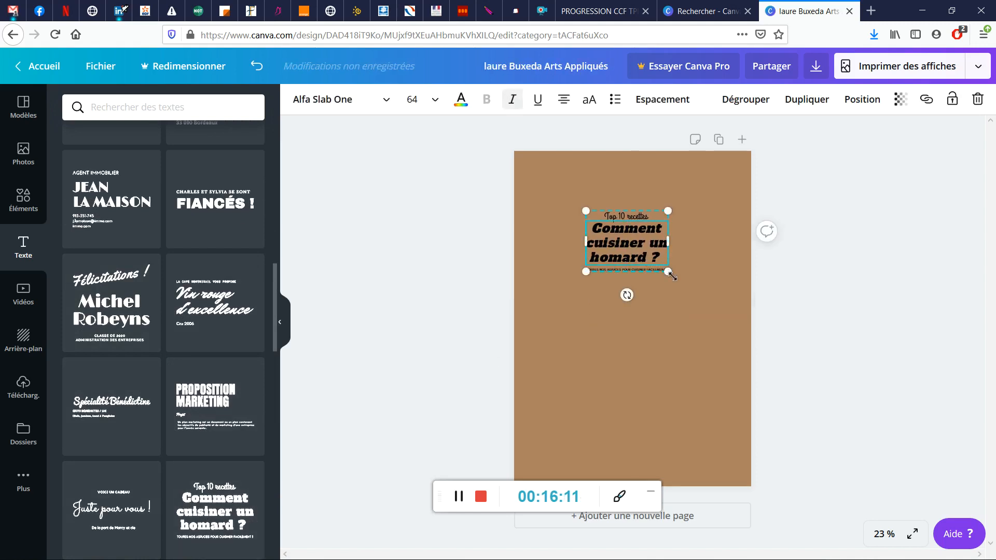
Enlarge the "Comment cuisiner un homard ?" font combination to a heading size of about 114 and centre it in the page's upper part
{"action": "left_click_drag", "start_coordinate": [668, 270], "coordinate": [732, 319]}
{"action": "left_click_drag", "start_coordinate": [677, 262], "coordinate": [651, 258]}
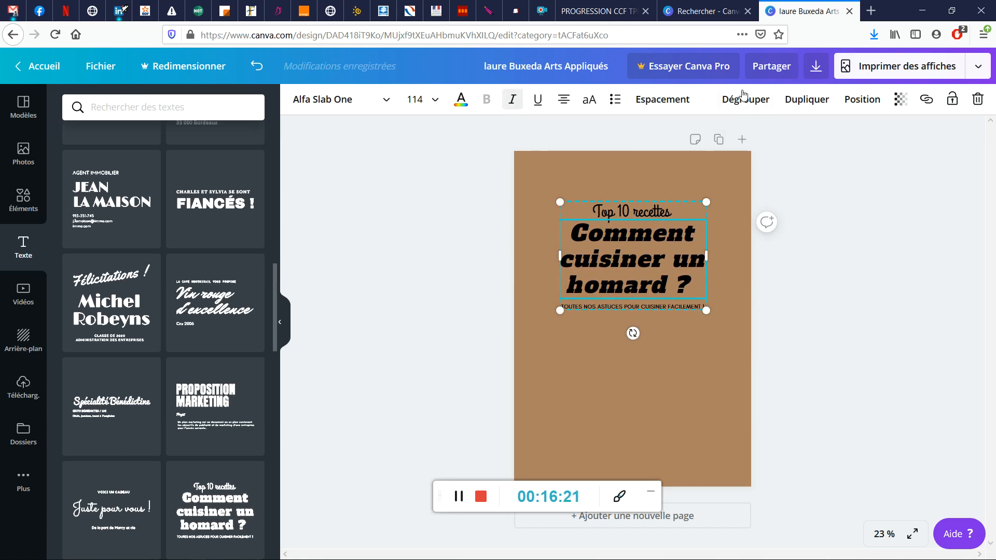
{"action": "mouse_move", "coordinate": [615, 212]}
{"action": "left_mouse_down"}
{"action": "mouse_move", "coordinate": [605, 162]}
{"action": "mouse_move", "coordinate": [628, 190]}
{"action": "mouse_move", "coordinate": [575, 215]}
{"action": "mouse_move", "coordinate": [615, 197]}
{"action": "left_mouse_up"}
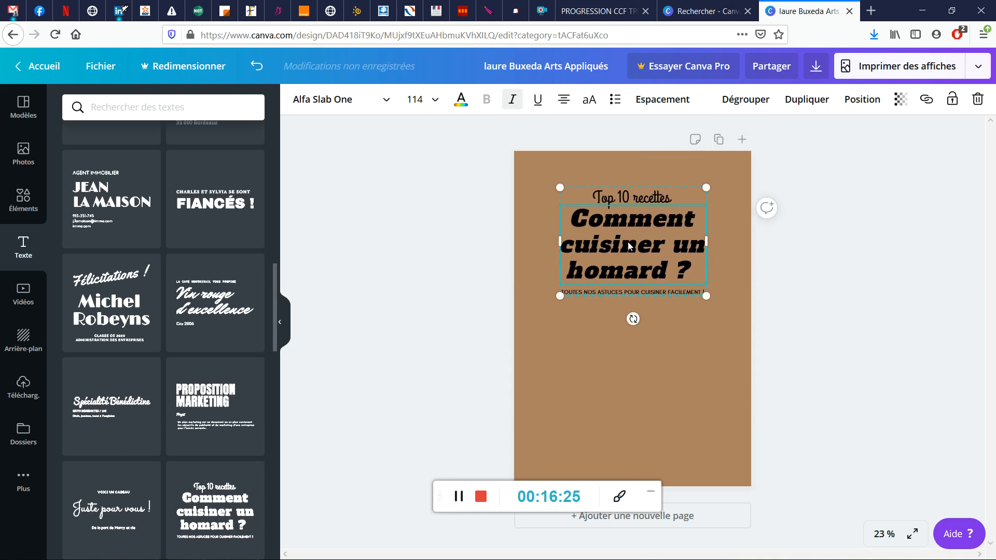
Ungroup the font combination so that its three text lines become separate text boxes
{"action": "double_click", "coordinate": [629, 246]}
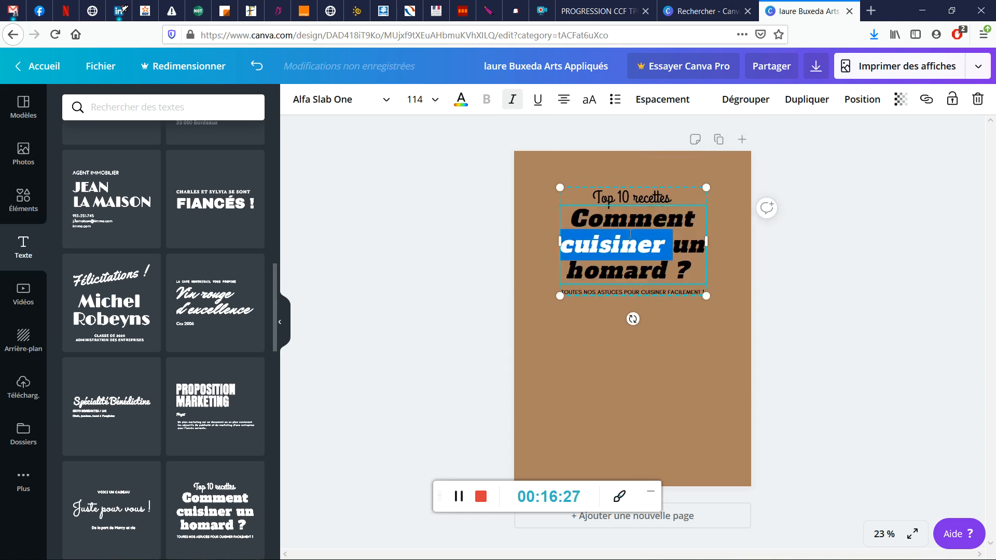
{"action": "double_click", "coordinate": [640, 195]}
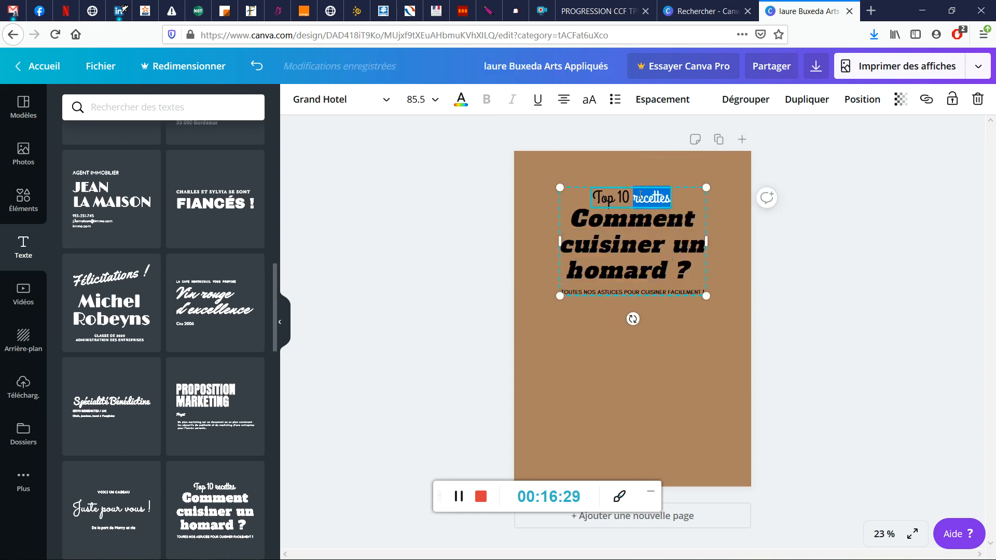
{"action": "key", "text": "Escape"}
{"action": "left_click", "coordinate": [617, 213]}
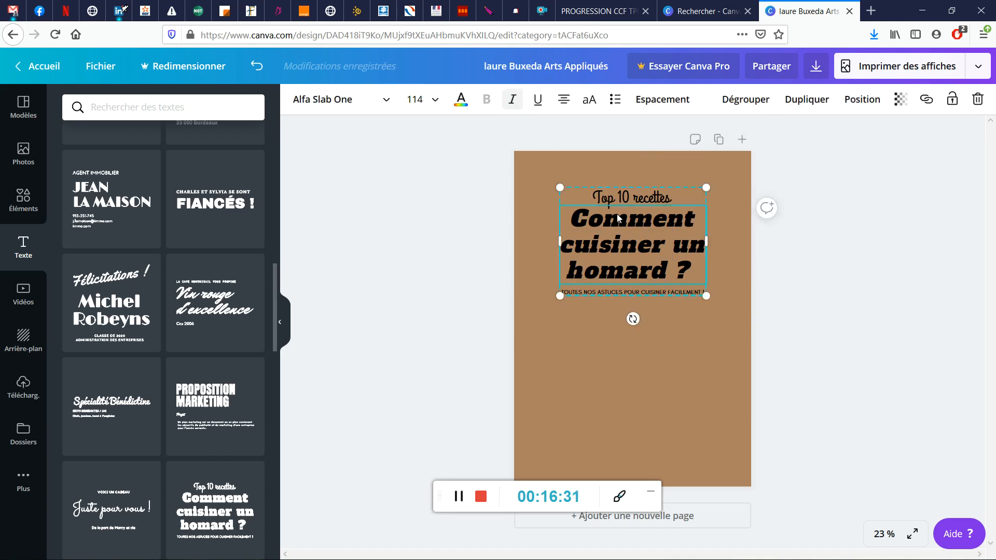
{"action": "left_click", "coordinate": [737, 103]}
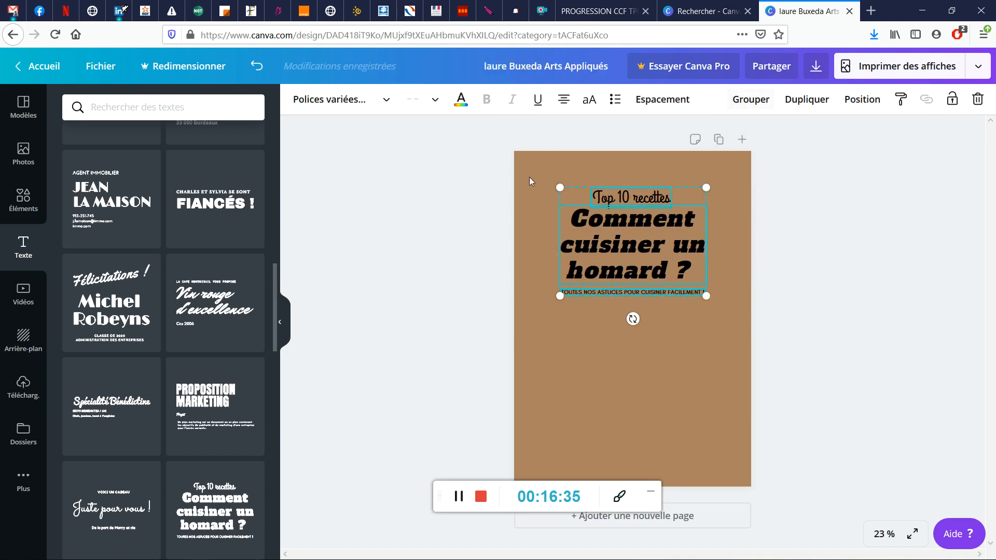
{"action": "left_click", "coordinate": [461, 203]}
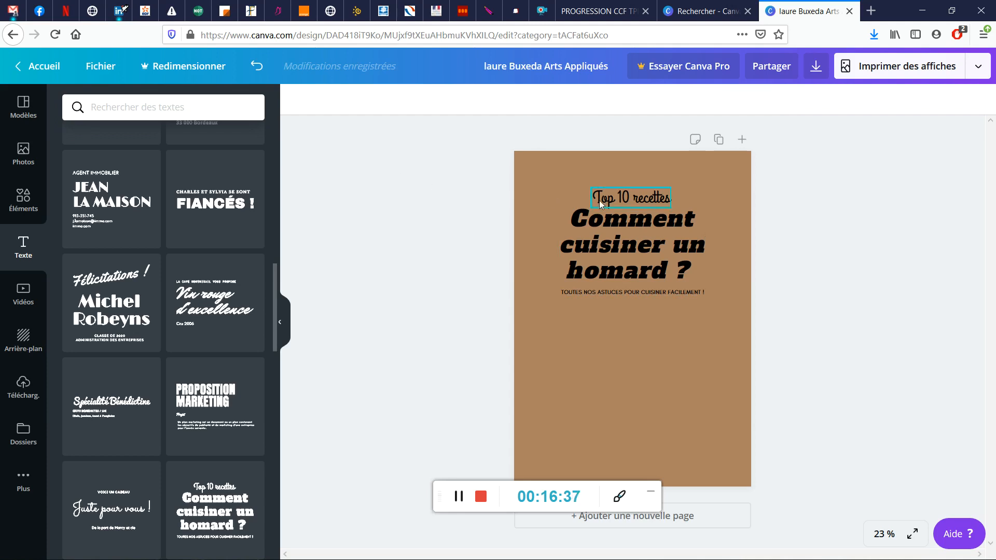
Spread the three text lines apart, with "Top 10 recettes" higher, the heading lower and the small tagline well below it
{"action": "left_click_drag", "start_coordinate": [628, 200], "coordinate": [630, 187]}
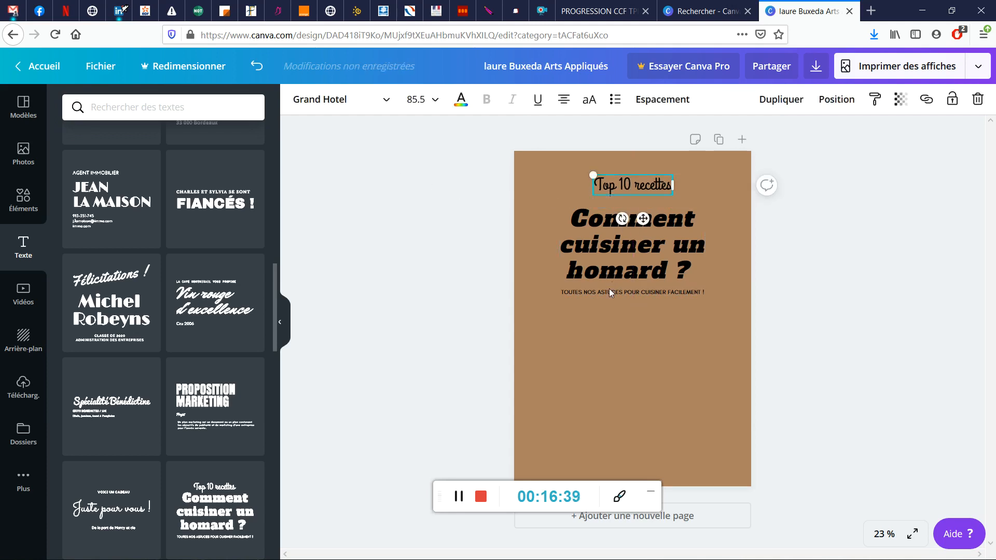
{"action": "left_click", "coordinate": [640, 293]}
{"action": "left_click_drag", "start_coordinate": [640, 294], "coordinate": [640, 369]}
{"action": "left_click_drag", "start_coordinate": [640, 235], "coordinate": [640, 267]}
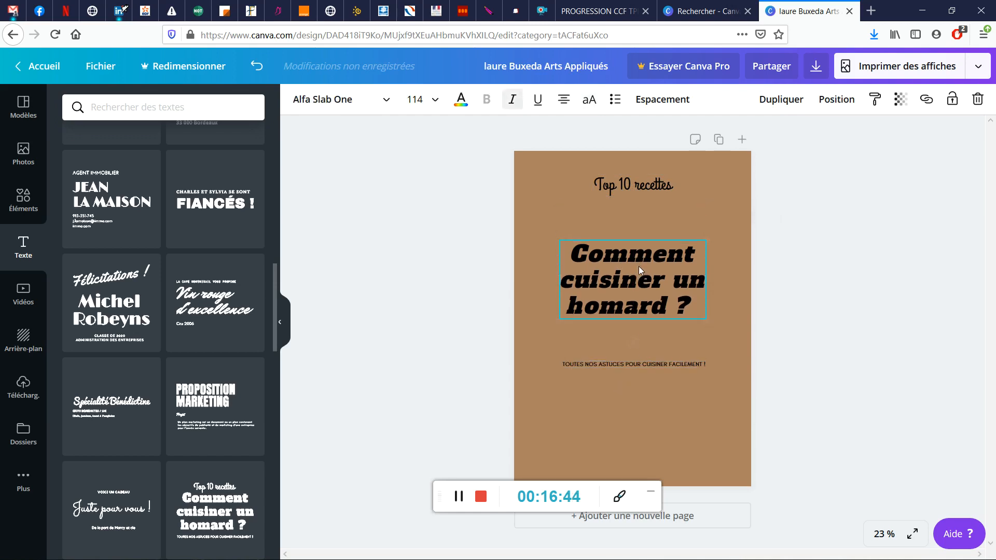
Replace the "Comment cuisiner un homard ?" heading text with "ffffffrrrr"
{"action": "triple_click", "coordinate": [639, 266]}
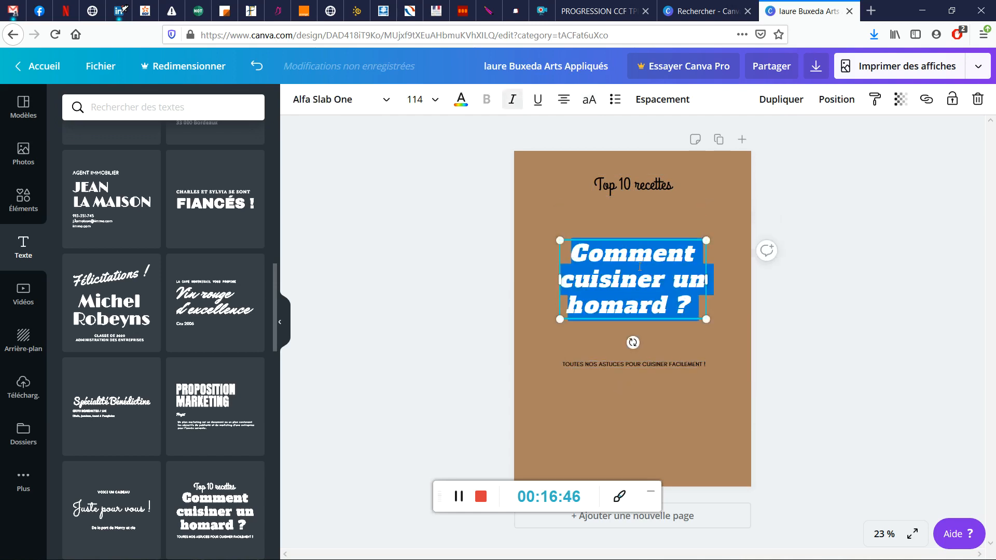
{"action": "type", "text": "ffffffrrrr"}
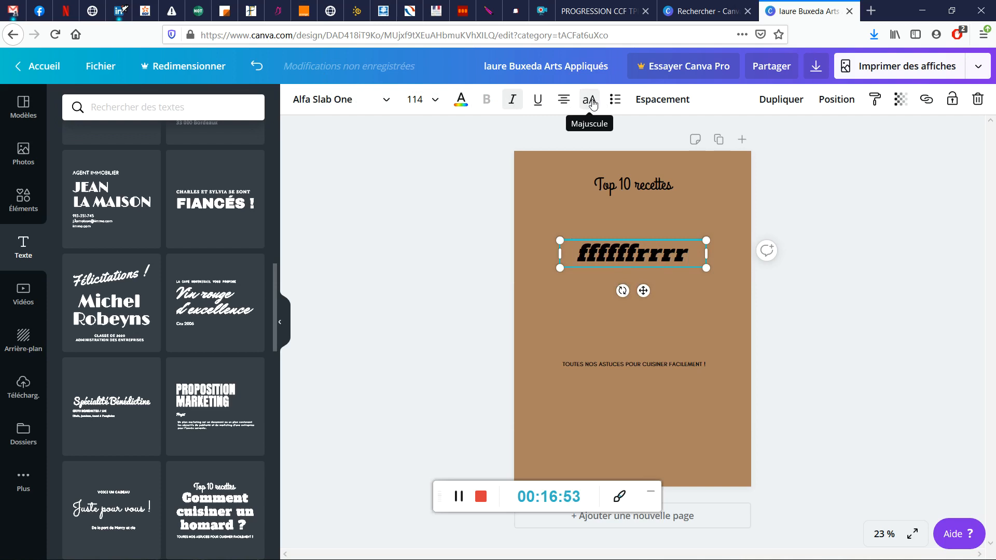
{"action": "left_click", "coordinate": [413, 173]}
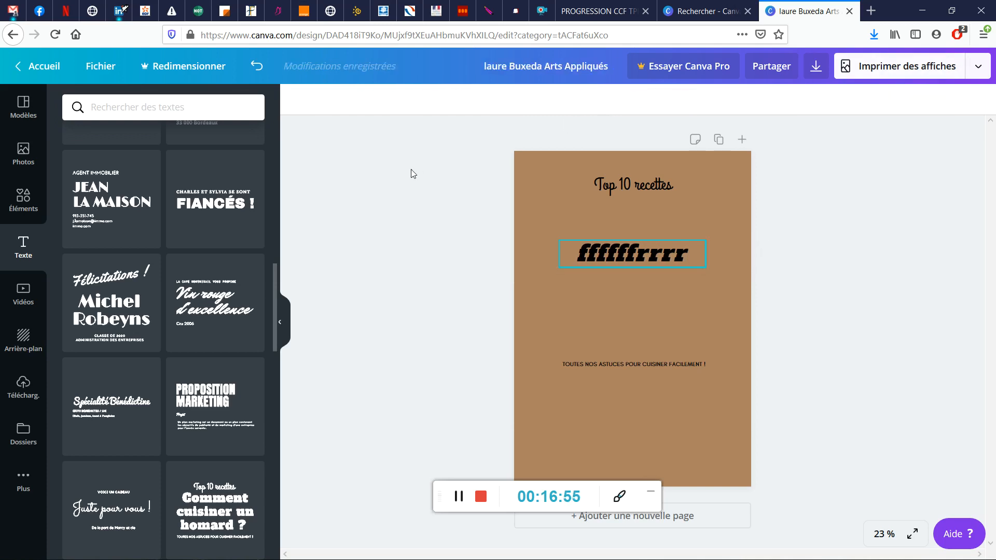
Insert the free 0:10 beach video with turquoise water, place it at the top of the page and enlarge it to the full page width
{"action": "left_click", "coordinate": [21, 294]}
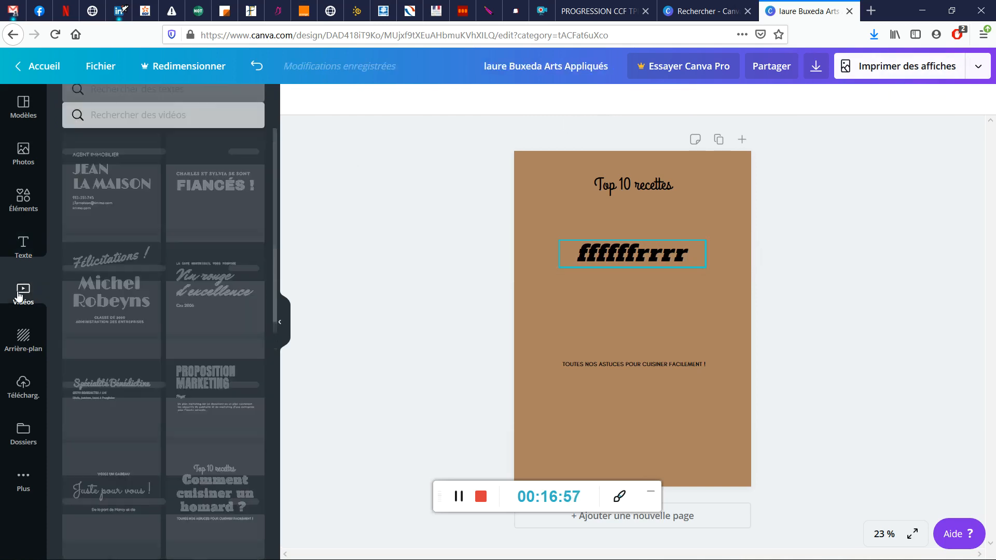
{"action": "scroll", "coordinate": [151, 387], "scroll_direction": "down", "scroll_amount": 3}
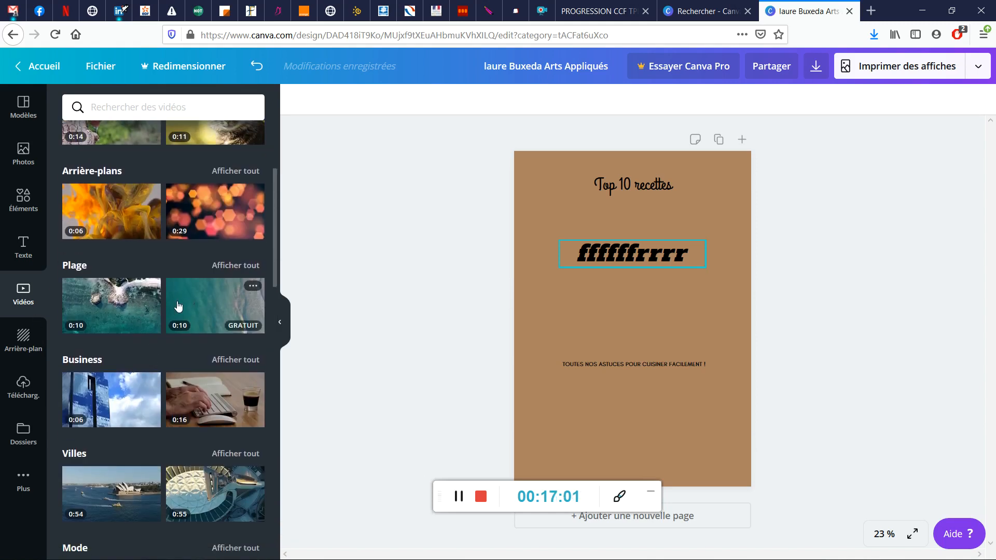
{"action": "left_click", "coordinate": [204, 307]}
{"action": "left_click_drag", "start_coordinate": [617, 329], "coordinate": [594, 214]}
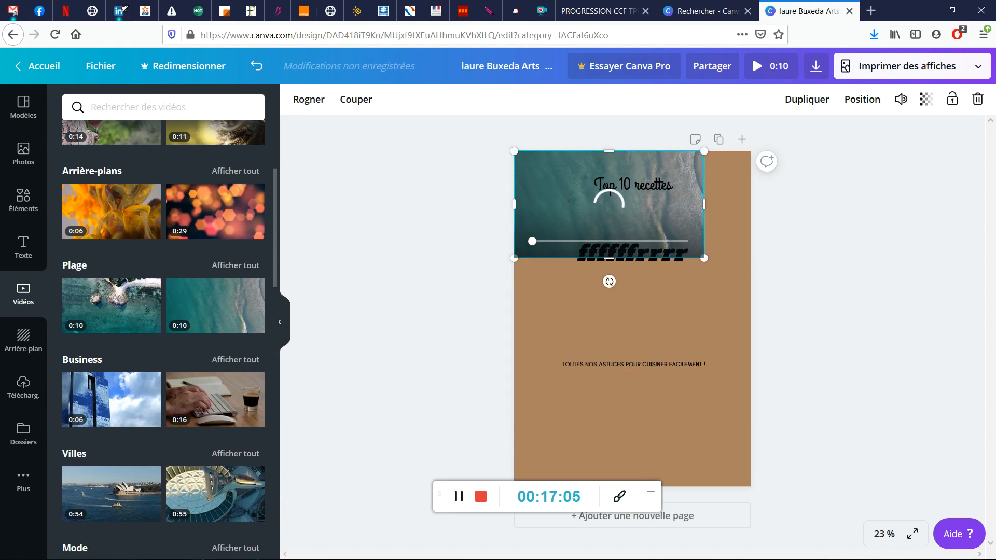
{"action": "left_click_drag", "start_coordinate": [704, 258], "coordinate": [763, 291]}
{"action": "left_click", "coordinate": [854, 281]}
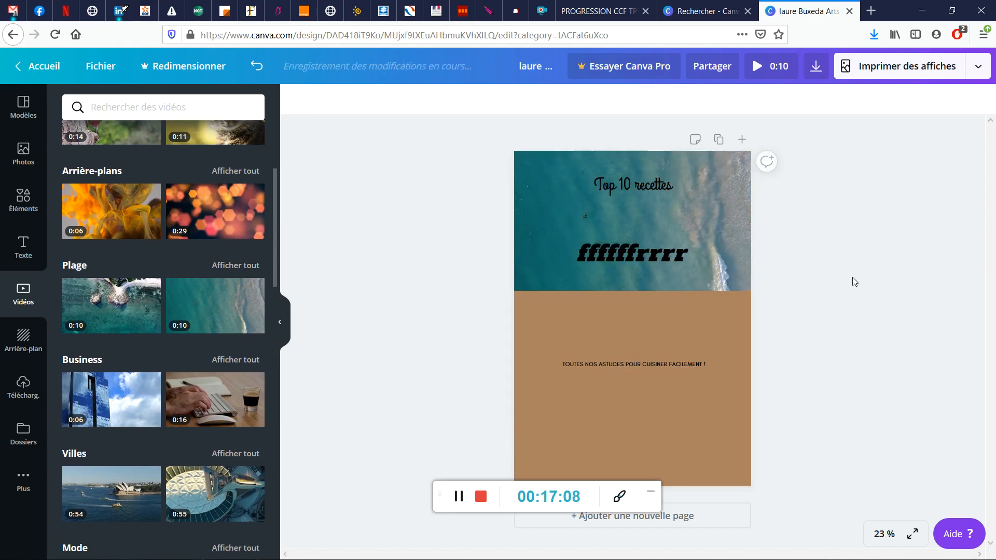
Remove the brown page background and apply the free palm leaf background image
{"action": "left_click", "coordinate": [23, 340]}
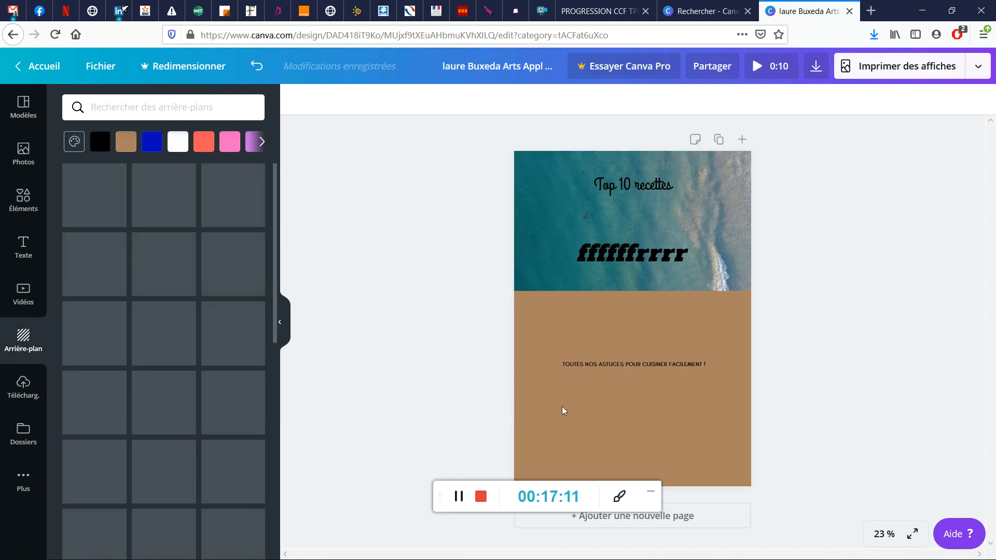
{"action": "left_click", "coordinate": [529, 434]}
{"action": "key", "text": "Delete"}
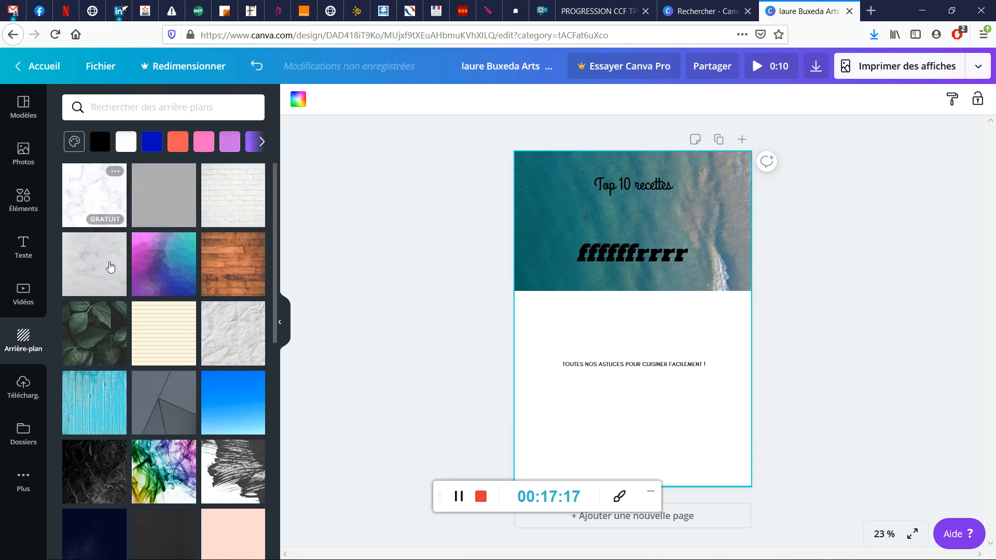
{"action": "scroll", "coordinate": [110, 280], "scroll_direction": "down", "scroll_amount": 8}
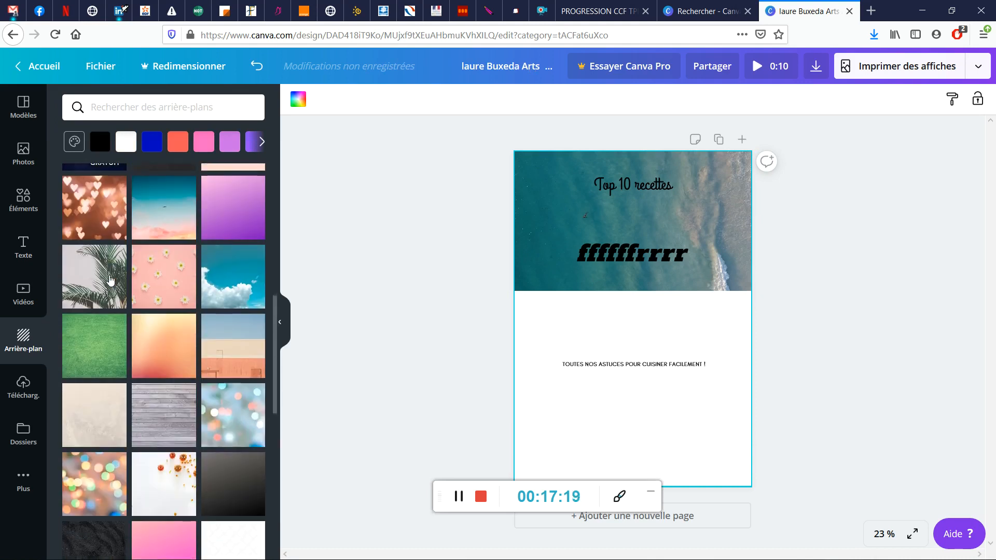
{"action": "left_click", "coordinate": [111, 271]}
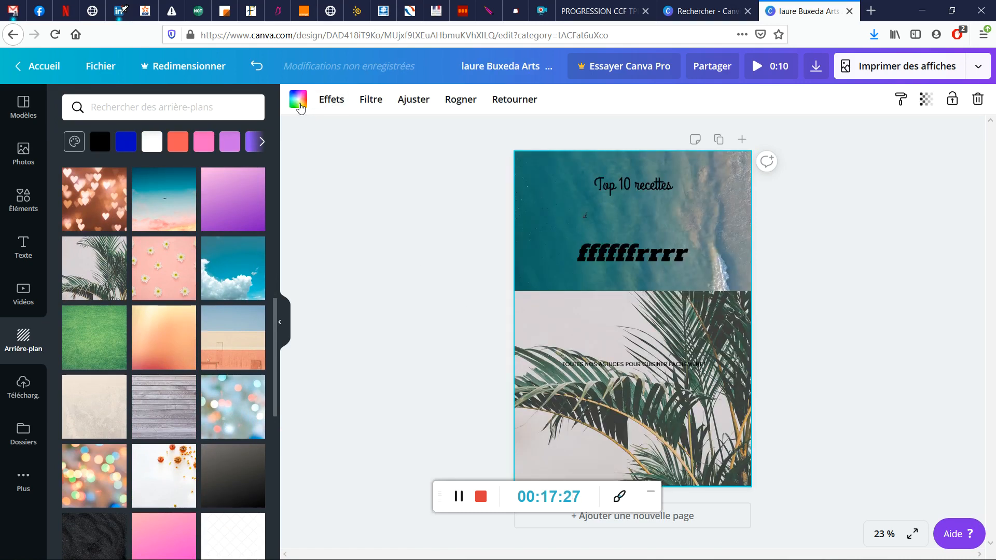
Try a plain grey-green page background, remove it and apply the palm leaf background image again
{"action": "left_click", "coordinate": [298, 100]}
{"action": "left_click", "coordinate": [210, 353]}
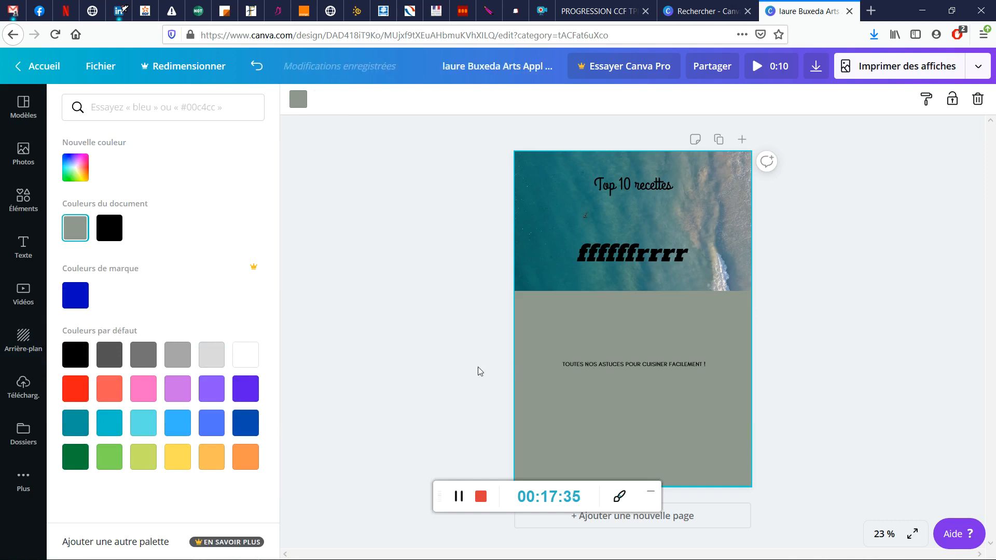
{"action": "left_click", "coordinate": [437, 365]}
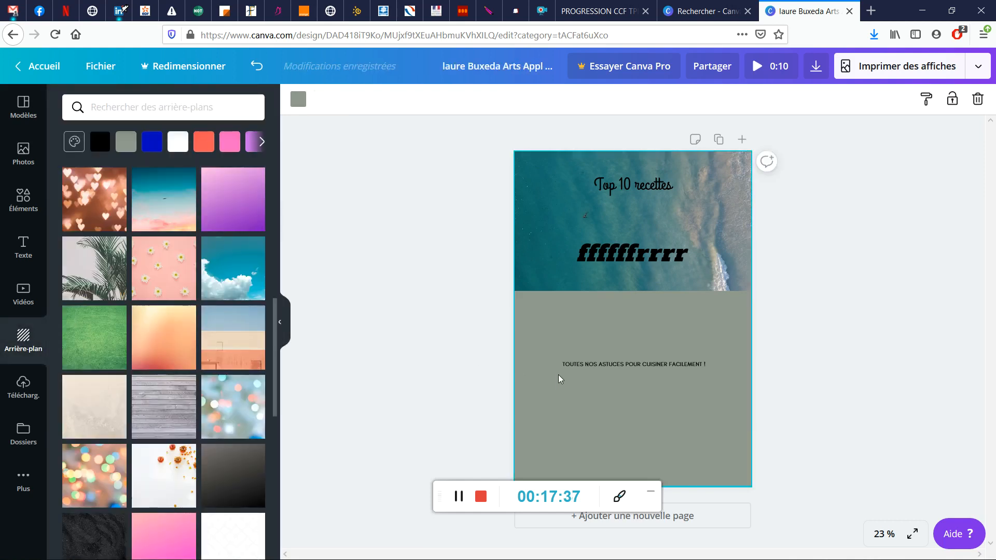
{"action": "key", "text": "Delete"}
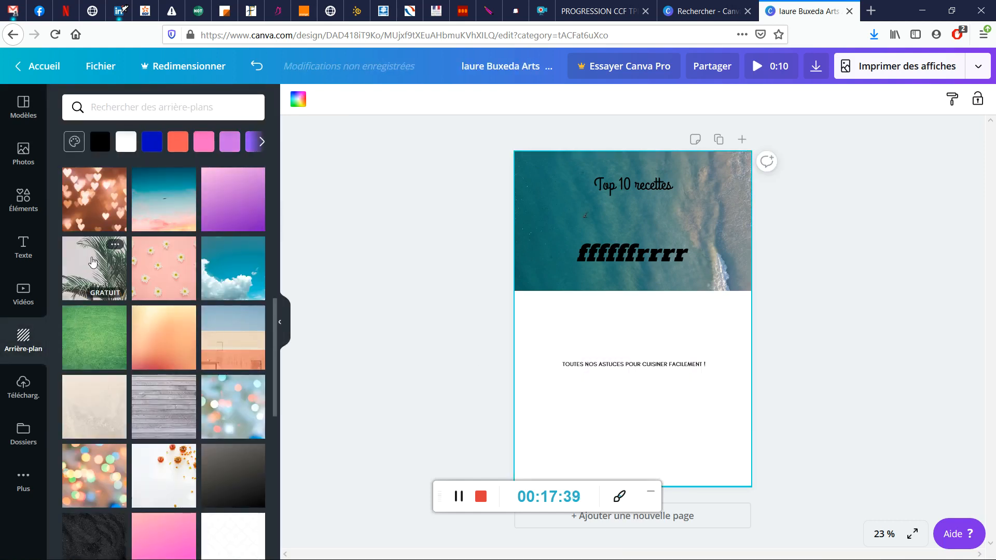
{"action": "left_click", "coordinate": [100, 284]}
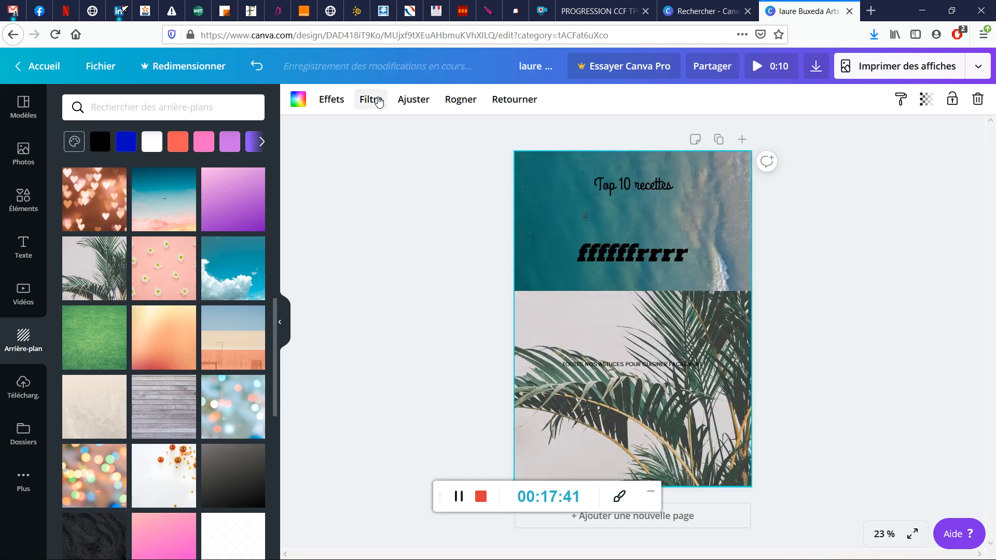
Look through the effects, filters and adjustments available for the background image, and through the uploaded images
{"action": "left_click", "coordinate": [340, 103]}
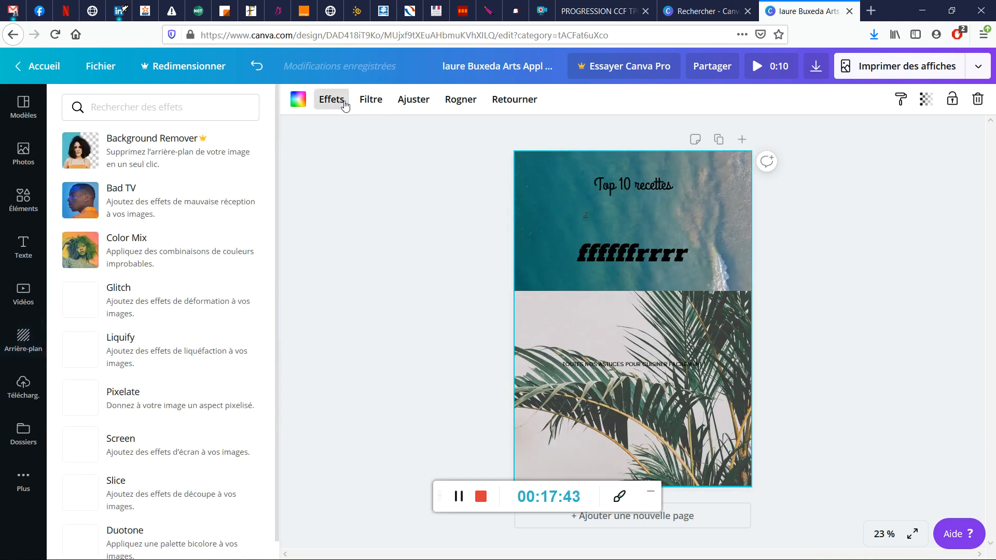
{"action": "left_click", "coordinate": [373, 102]}
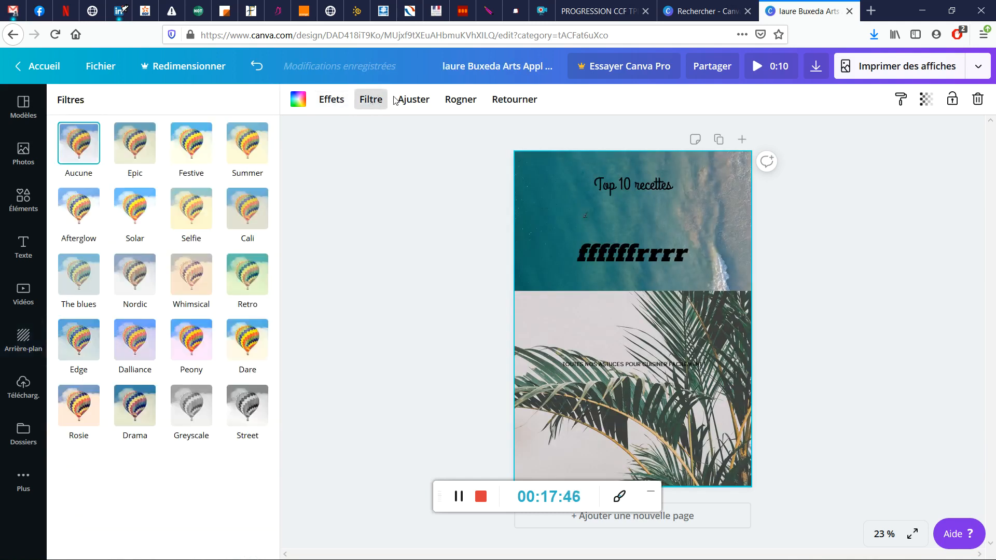
{"action": "left_click", "coordinate": [397, 100]}
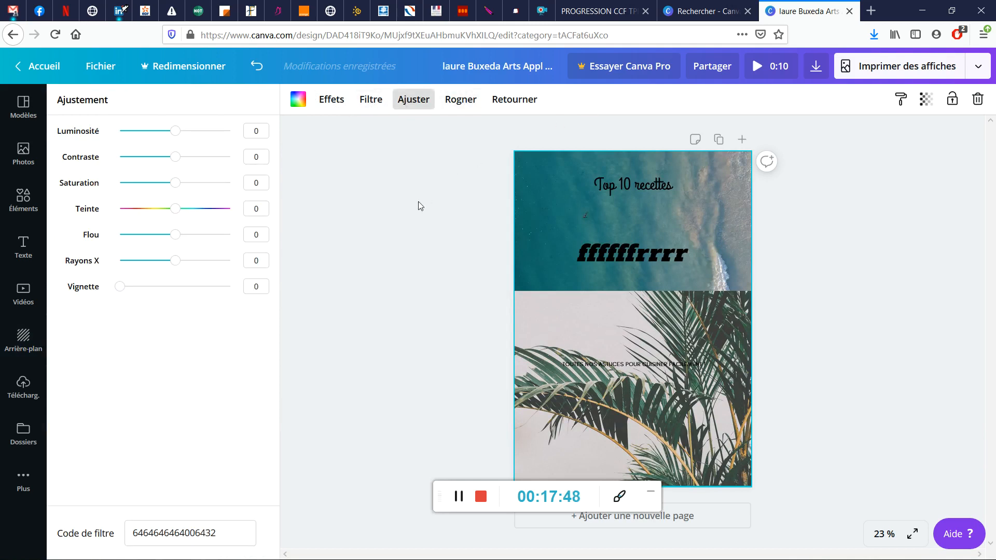
{"action": "left_click", "coordinate": [420, 206]}
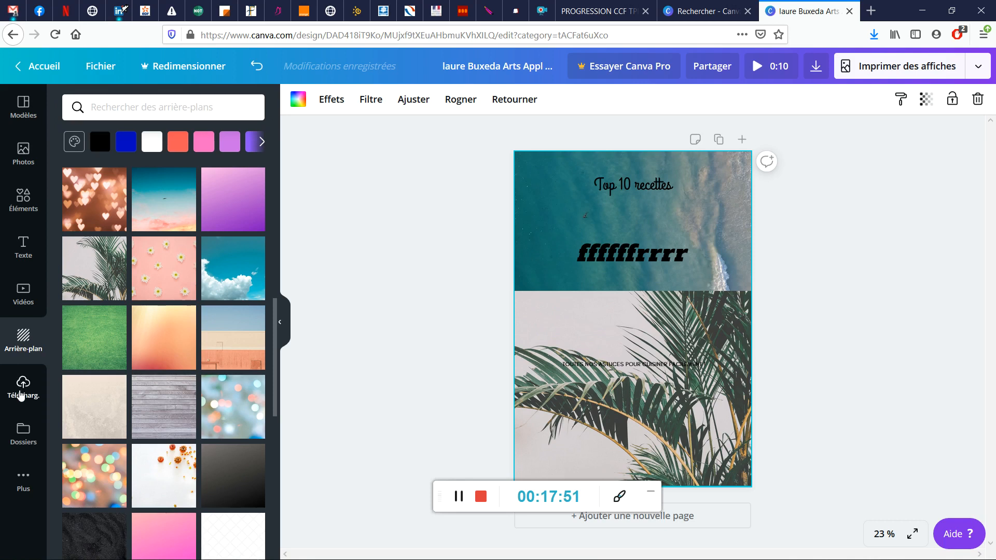
{"action": "left_click", "coordinate": [20, 396]}
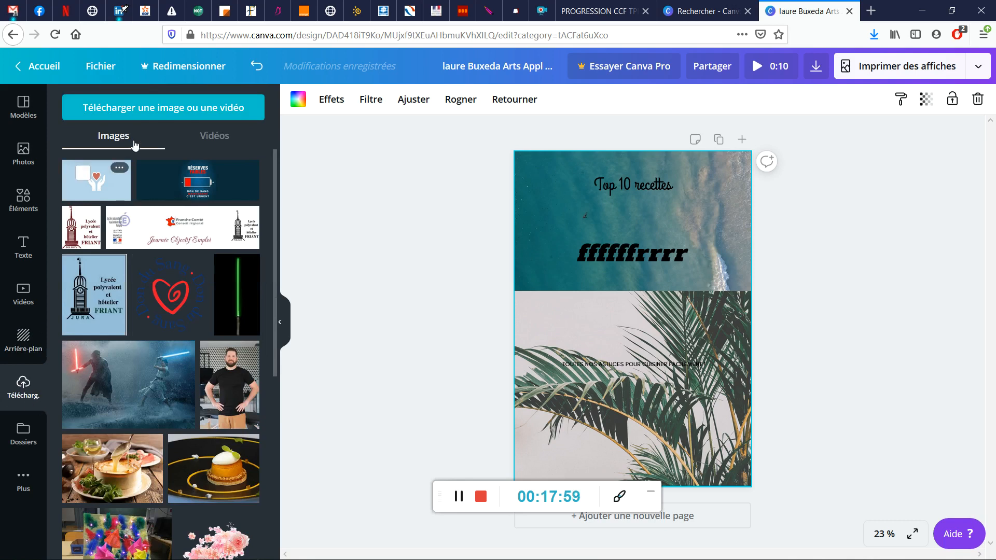
Switch to Google in a new browser tab and search its images for "cactus"
{"action": "key", "text": "ctrl+t"}
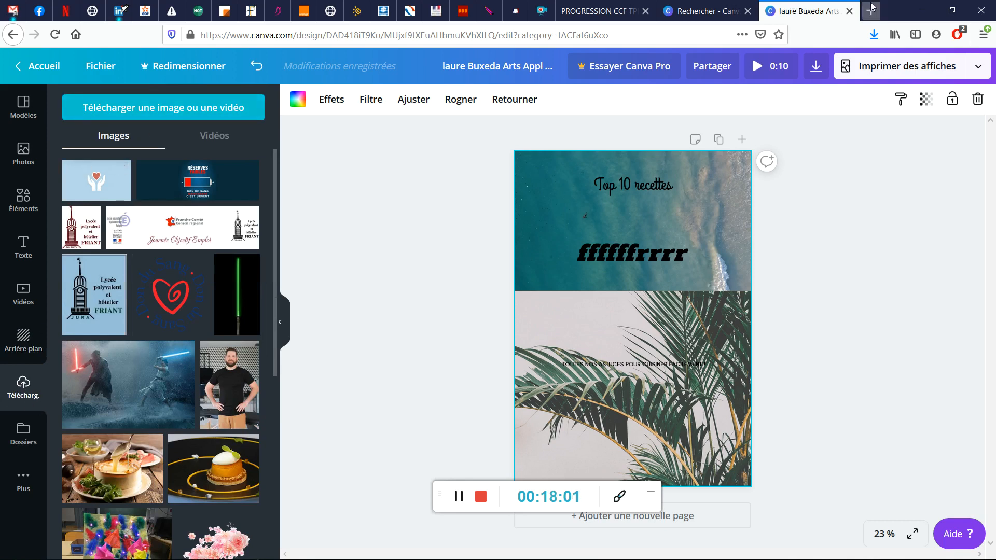
{"action": "type", "text": "google"}
{"action": "key", "text": "Delete"}
{"action": "key", "text": "Return"}
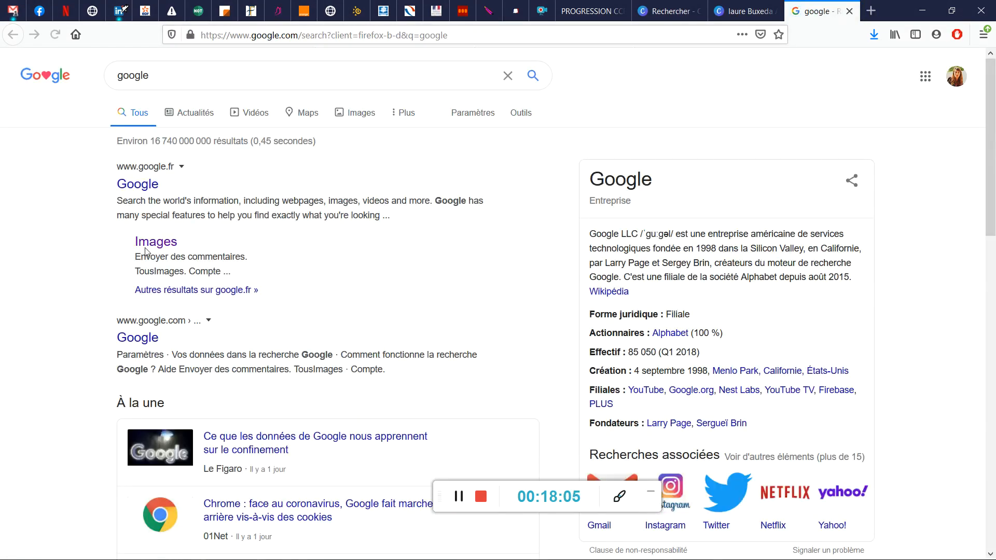
{"action": "double_click", "coordinate": [206, 79]}
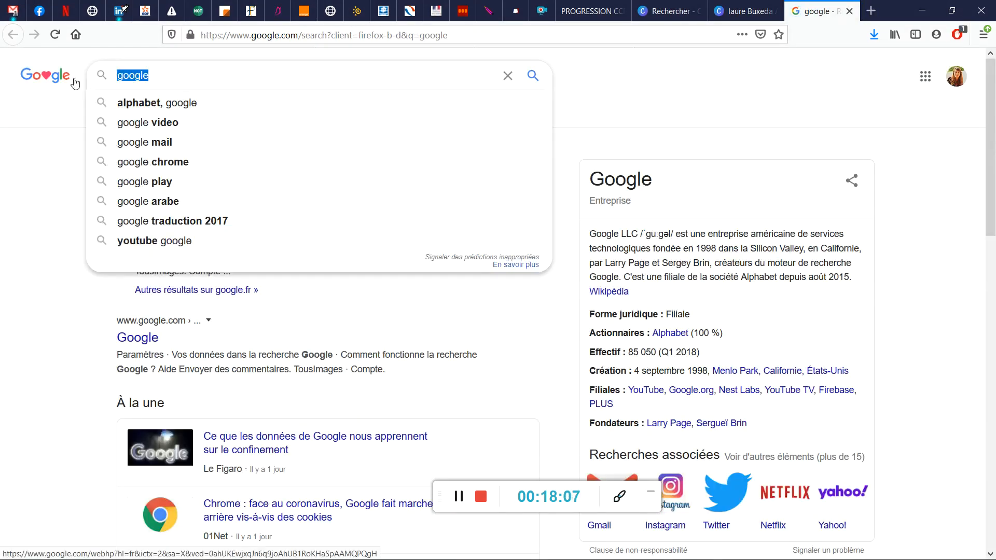
{"action": "type", "text": "cactus"}
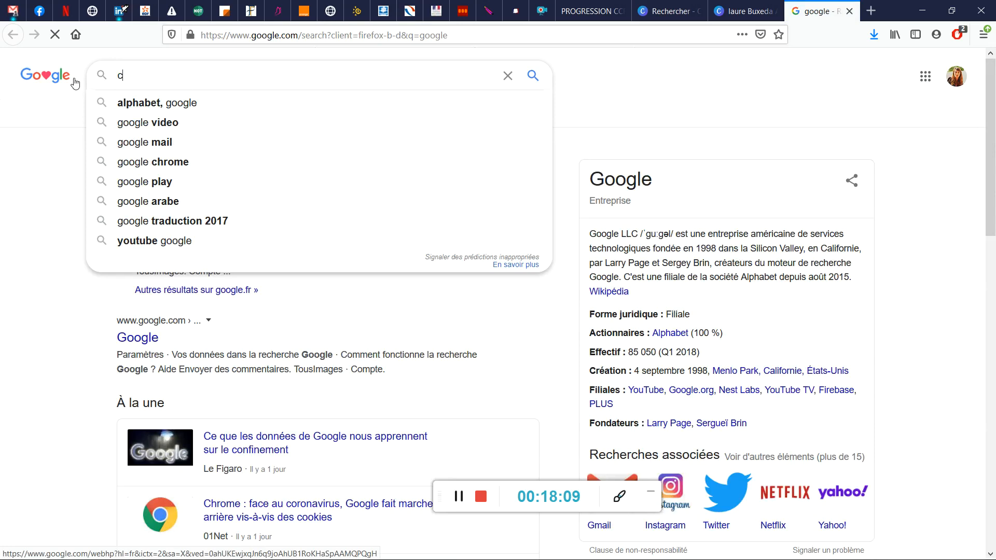
{"action": "key", "text": "Return"}
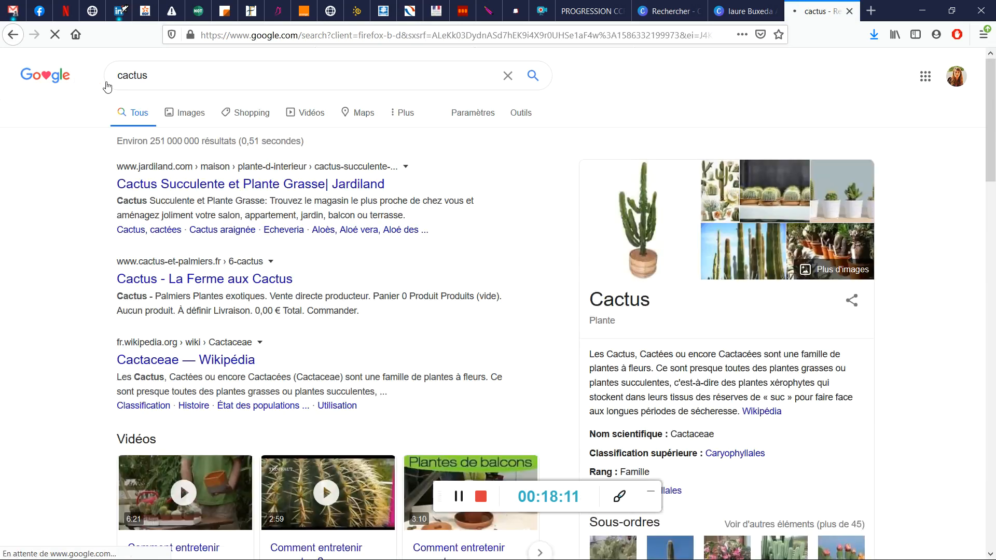
{"action": "left_click", "coordinate": [197, 114]}
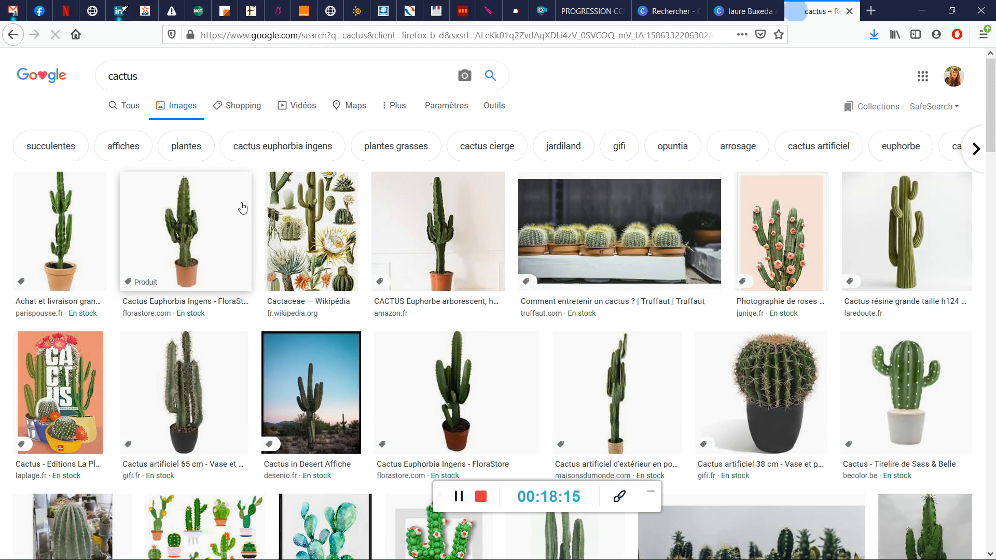
Save the Wikipedia cactus illustration as Various_Cactaceae in the CLASSE VIRTUELLE folder
{"action": "left_click", "coordinate": [318, 215]}
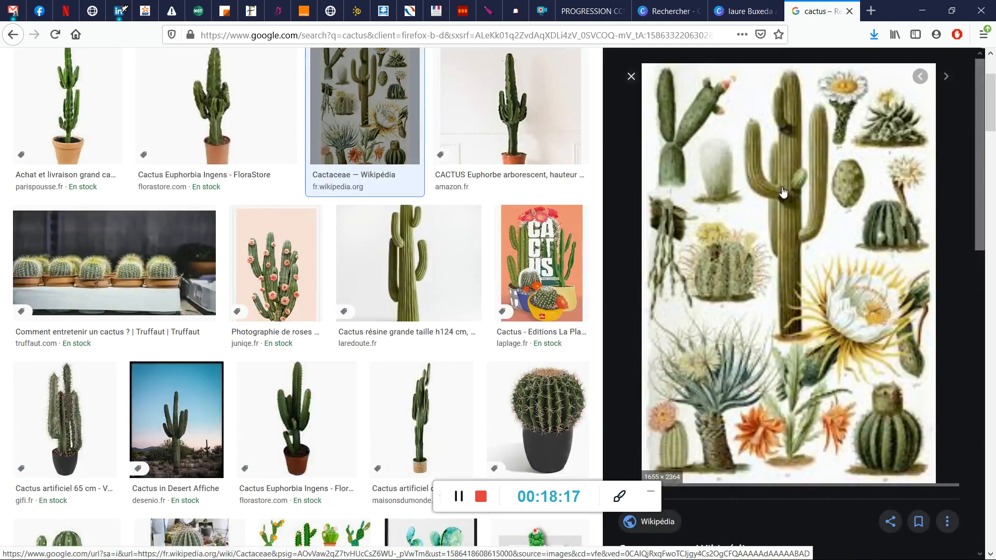
{"action": "right_click", "coordinate": [757, 195]}
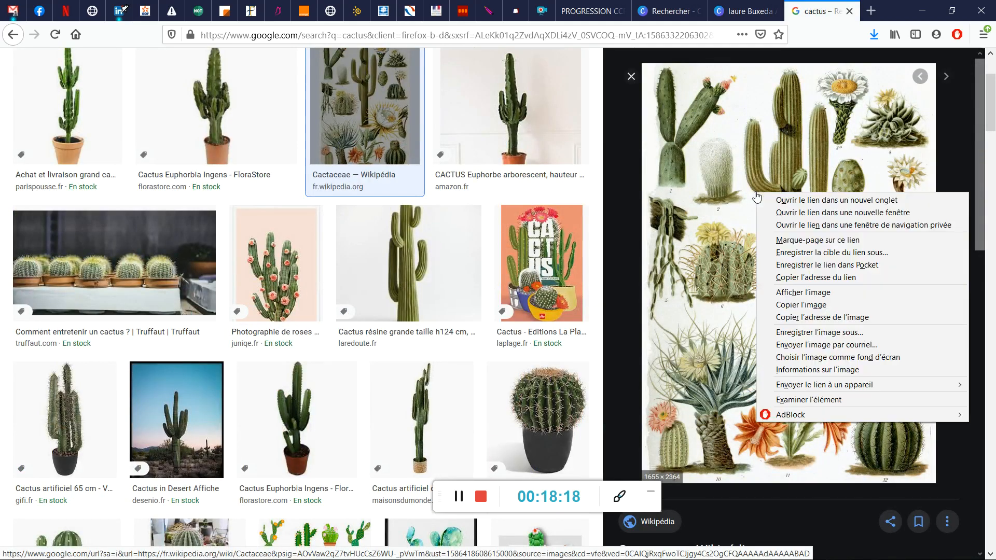
{"action": "left_click", "coordinate": [791, 332]}
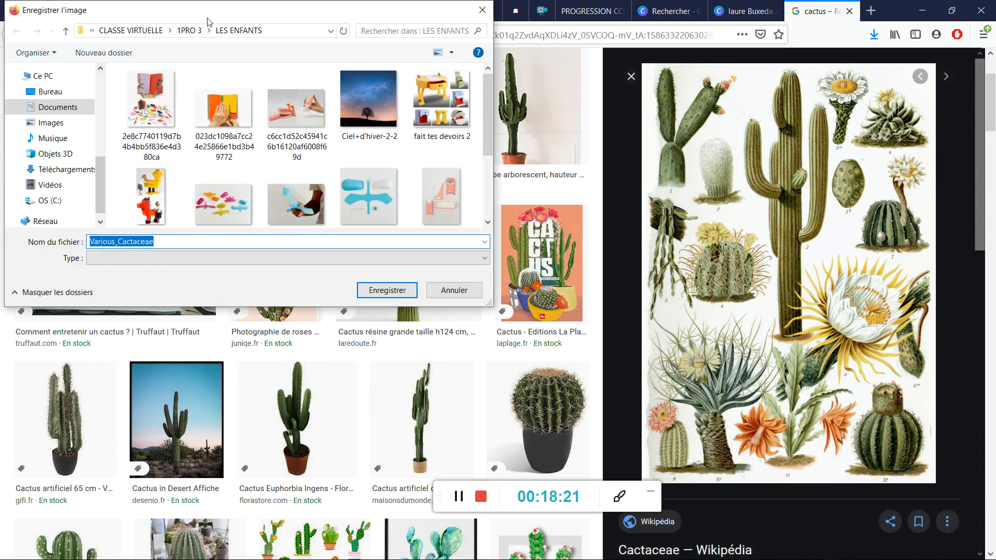
{"action": "left_click", "coordinate": [125, 33]}
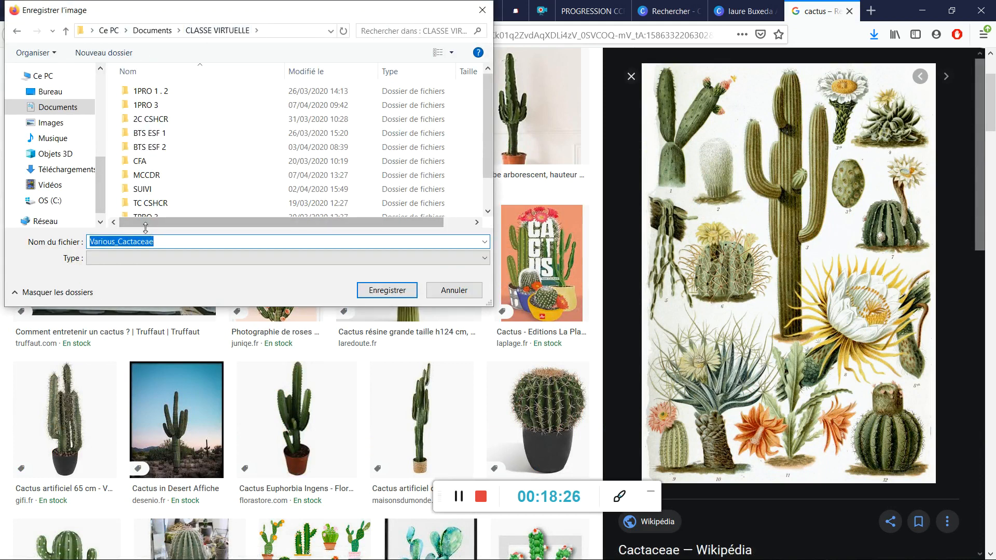
{"action": "key", "text": "Return"}
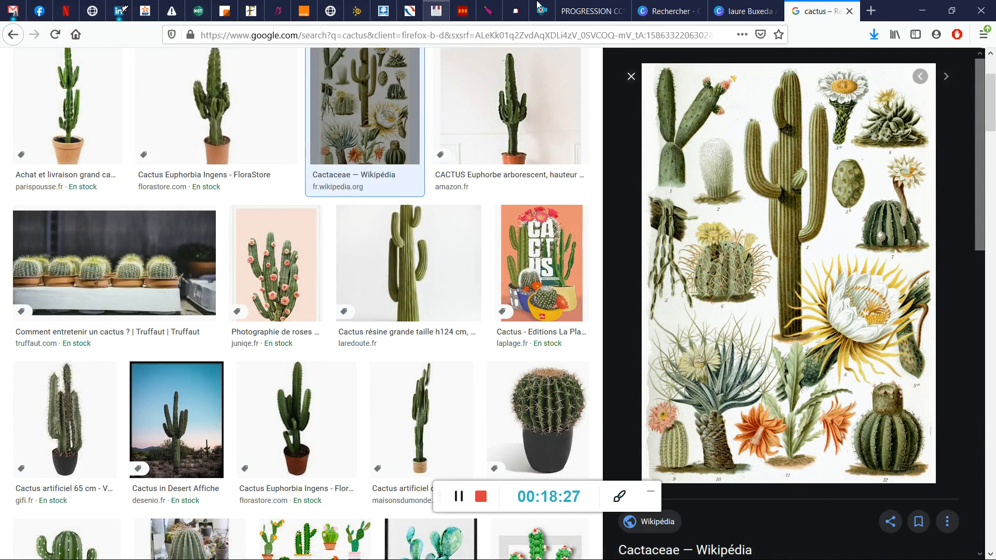
Switch back to the Canva poster and upload Various_Cactaceae from the CLASSE VIRTUELLE folder in Documents
{"action": "left_click", "coordinate": [729, 6]}
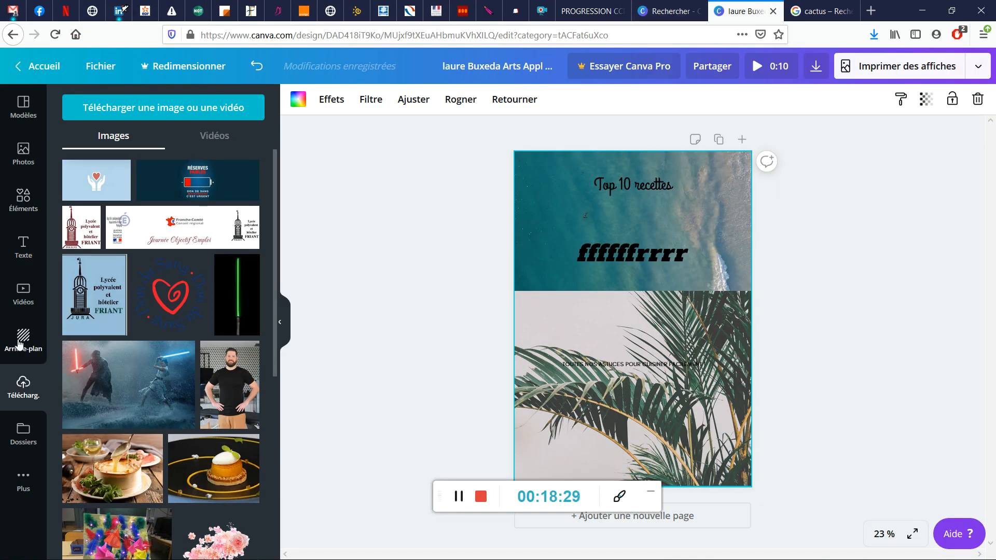
{"action": "left_click", "coordinate": [195, 109]}
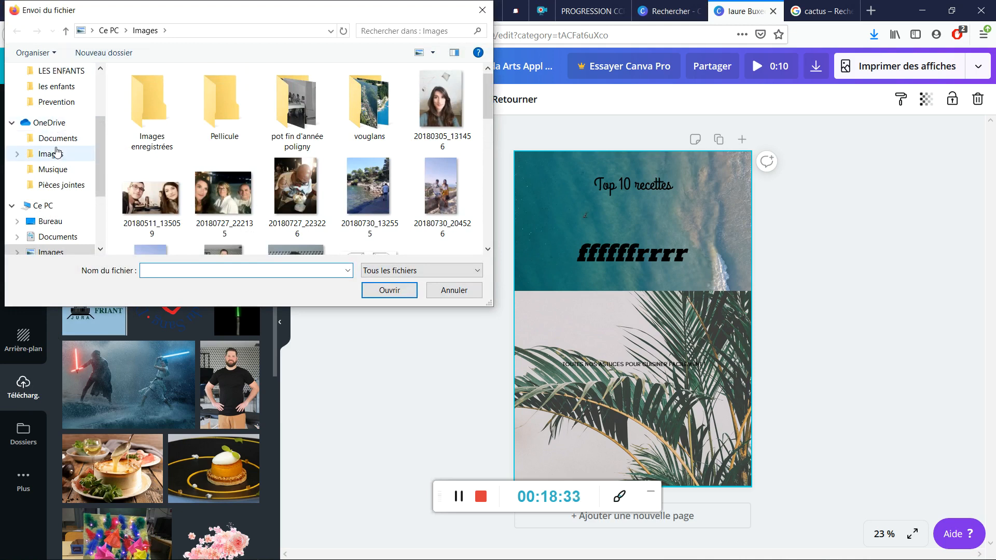
{"action": "left_click", "coordinate": [56, 156]}
{"action": "left_click", "coordinate": [60, 141]}
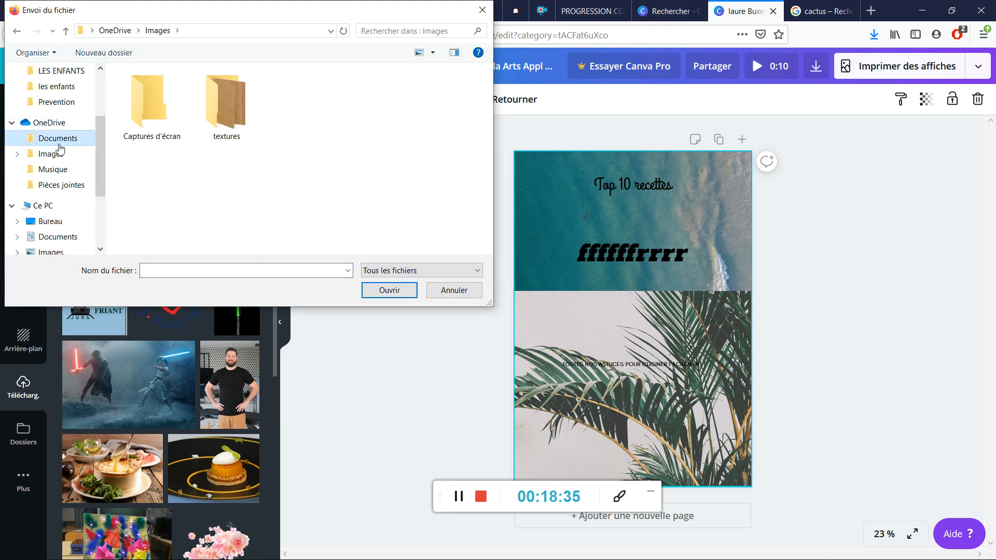
{"action": "left_click_drag", "start_coordinate": [98, 136], "coordinate": [98, 95]}
{"action": "left_click", "coordinate": [57, 118]}
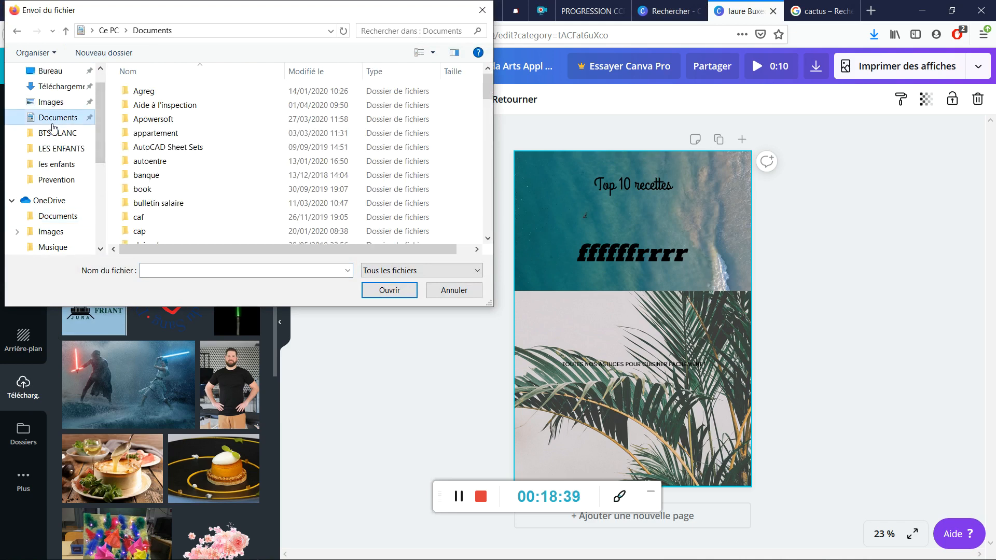
{"action": "left_click_drag", "start_coordinate": [489, 81], "coordinate": [489, 98]}
{"action": "double_click", "coordinate": [182, 155]}
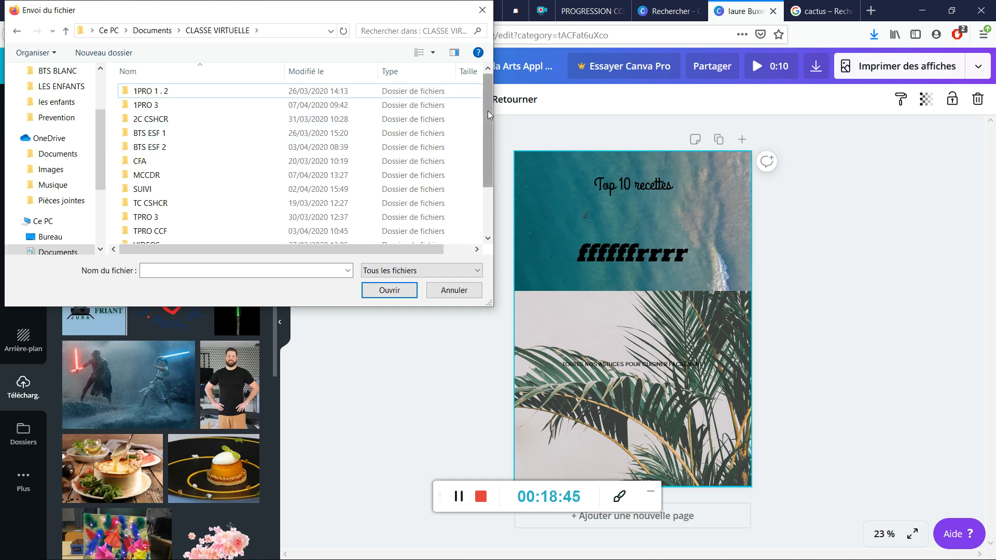
{"action": "left_click_drag", "start_coordinate": [488, 111], "coordinate": [485, 200]}
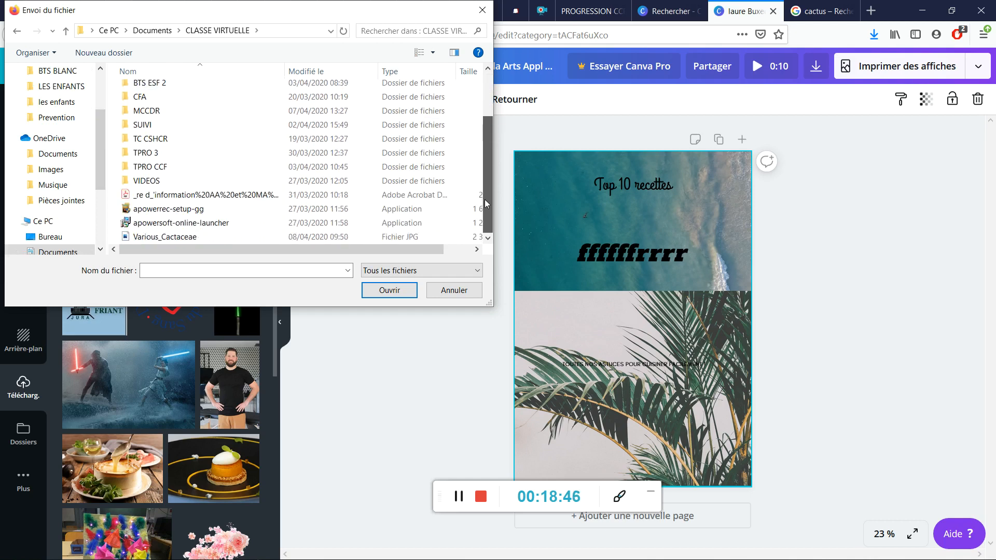
{"action": "double_click", "coordinate": [198, 238]}
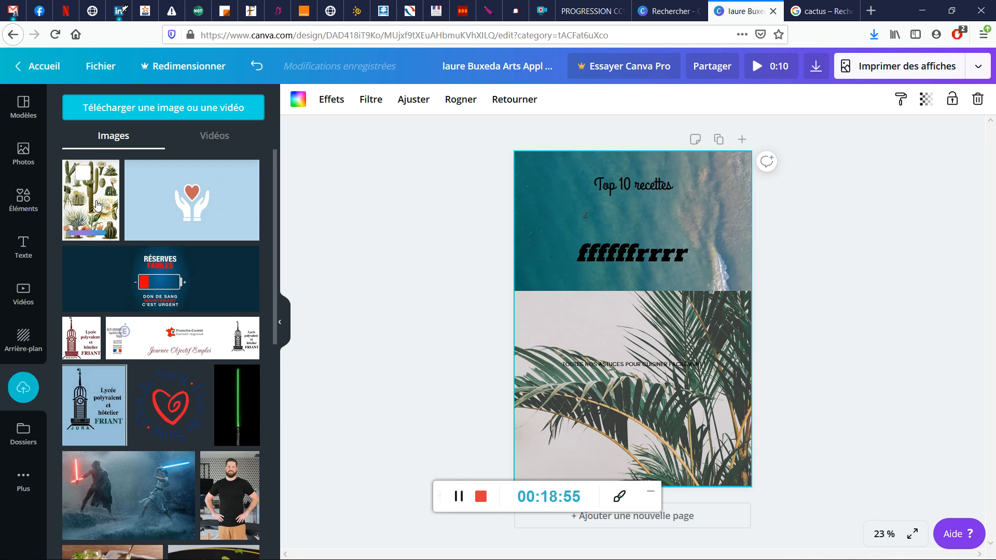
Place the uploaded cactus image on the poster and enlarge it from the page's upper-left corner to cover the page
{"action": "left_click", "coordinate": [97, 204]}
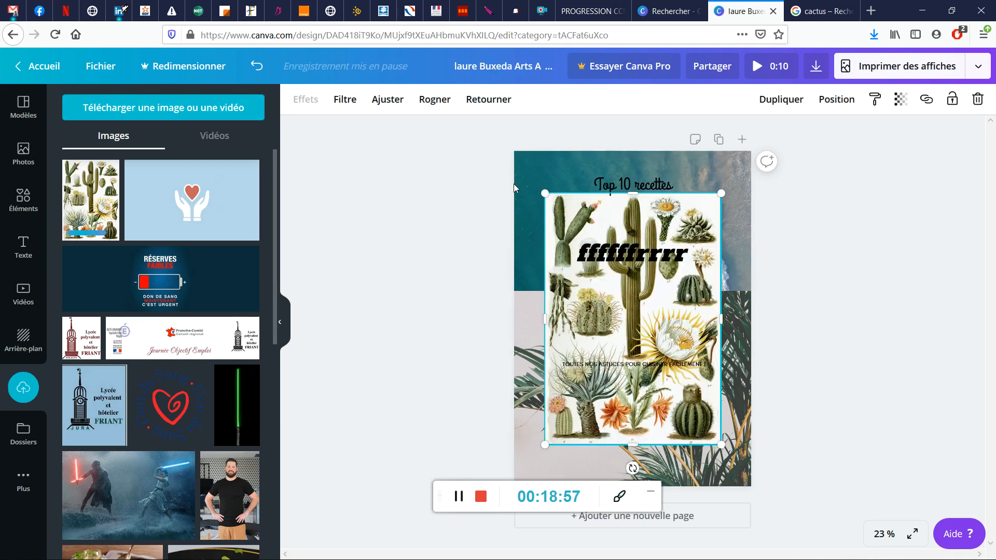
{"action": "left_click_drag", "start_coordinate": [652, 401], "coordinate": [619, 356]}
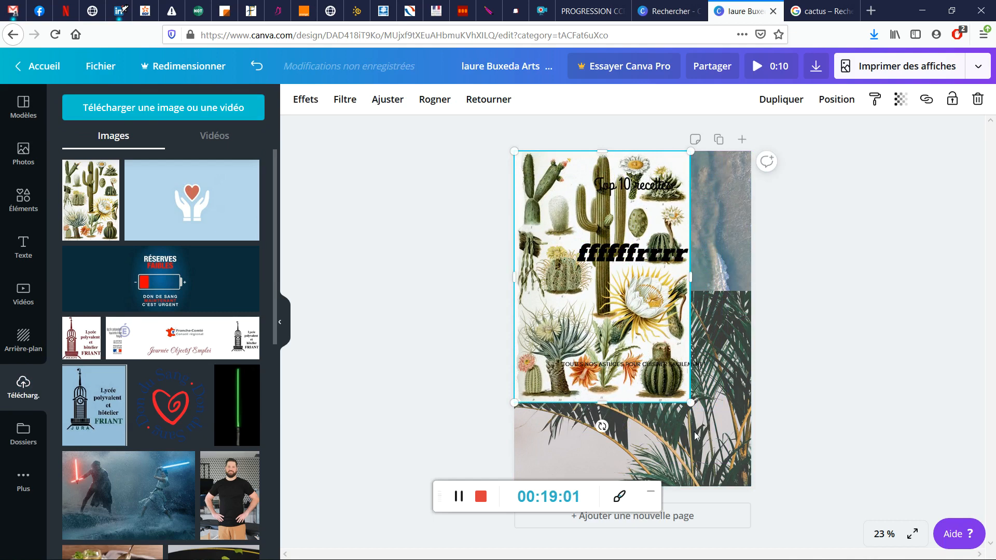
{"action": "left_click_drag", "start_coordinate": [691, 402], "coordinate": [787, 468]}
{"action": "left_click", "coordinate": [800, 418]}
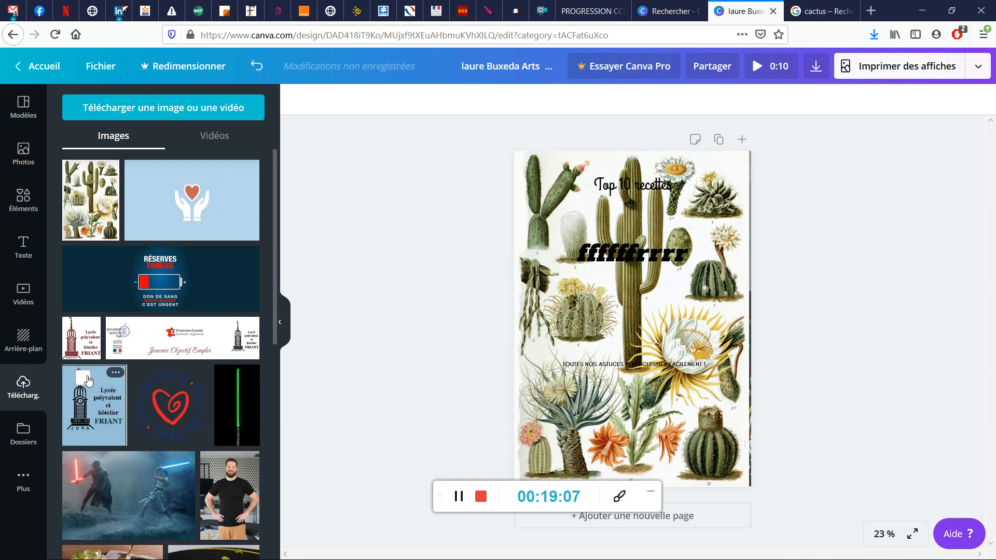
Look at the folders and elements, and reopen the poster from the list of all designs
{"action": "left_click", "coordinate": [20, 433]}
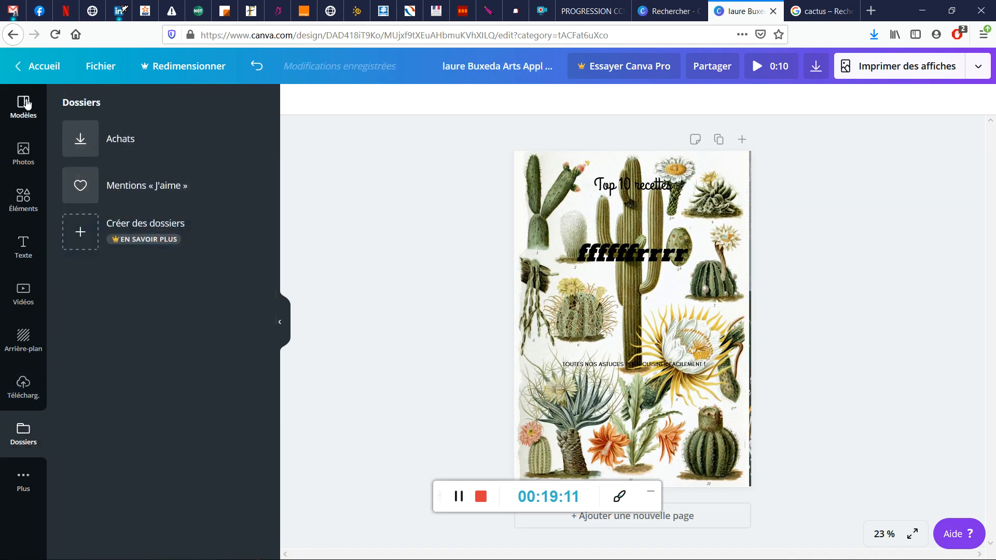
{"action": "left_click", "coordinate": [19, 206]}
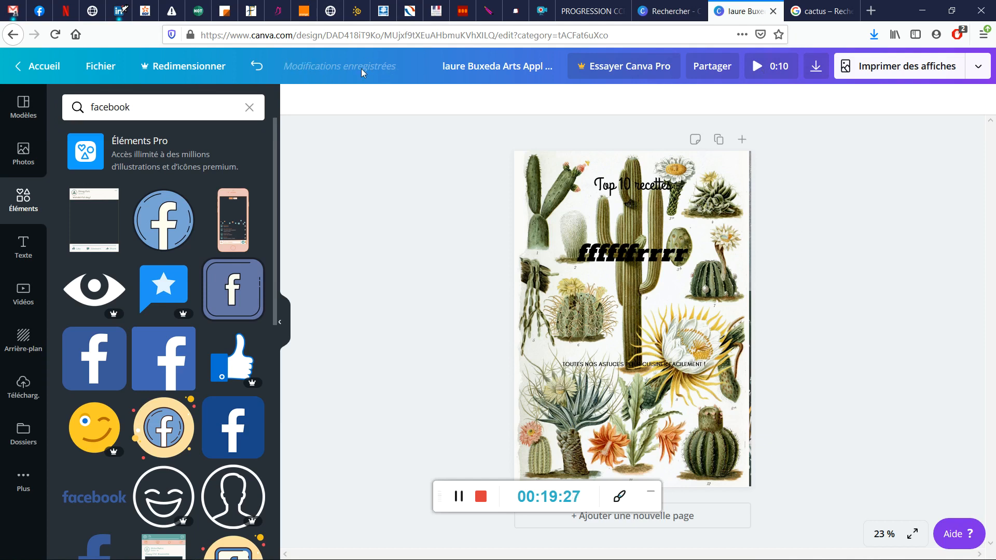
{"action": "left_click", "coordinate": [30, 72]}
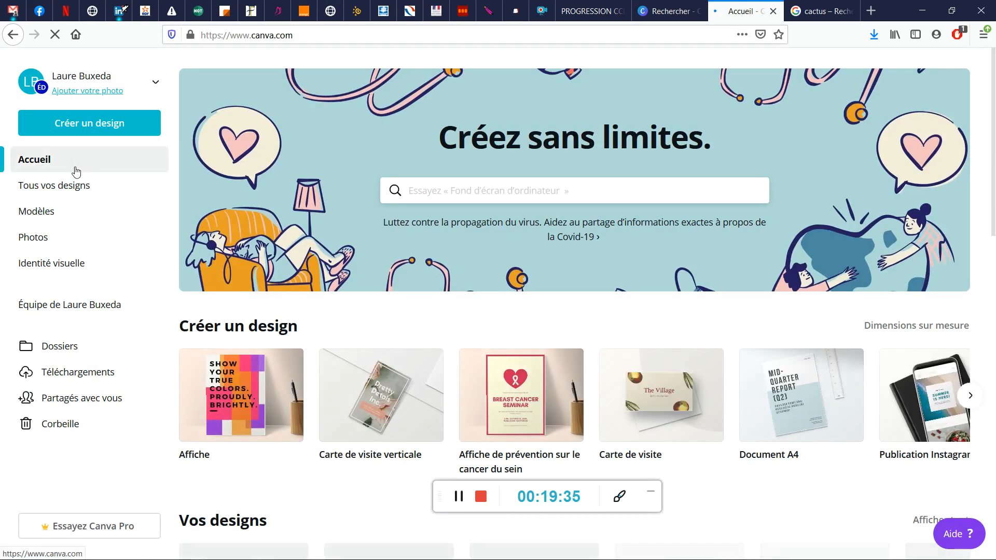
{"action": "left_click", "coordinate": [62, 193]}
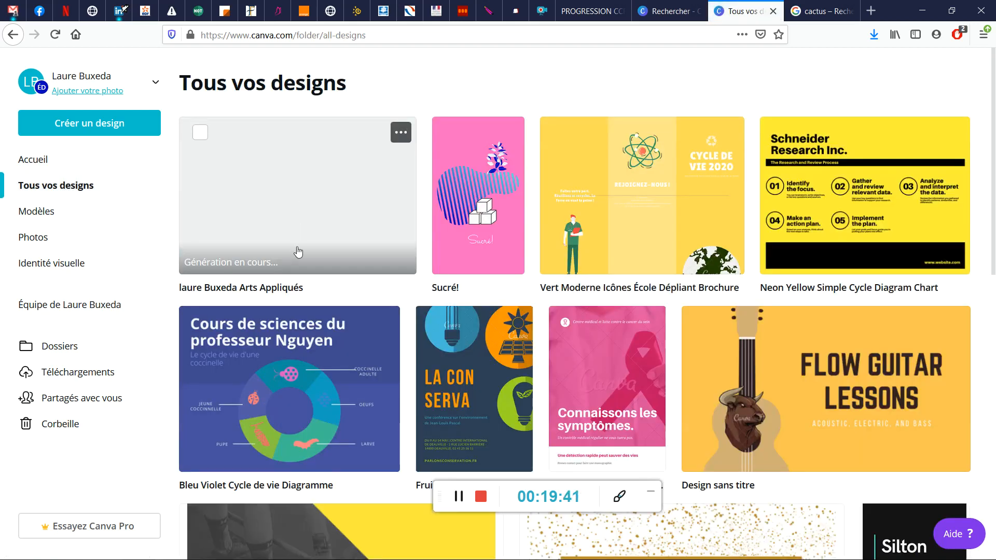
{"action": "left_click", "coordinate": [281, 185]}
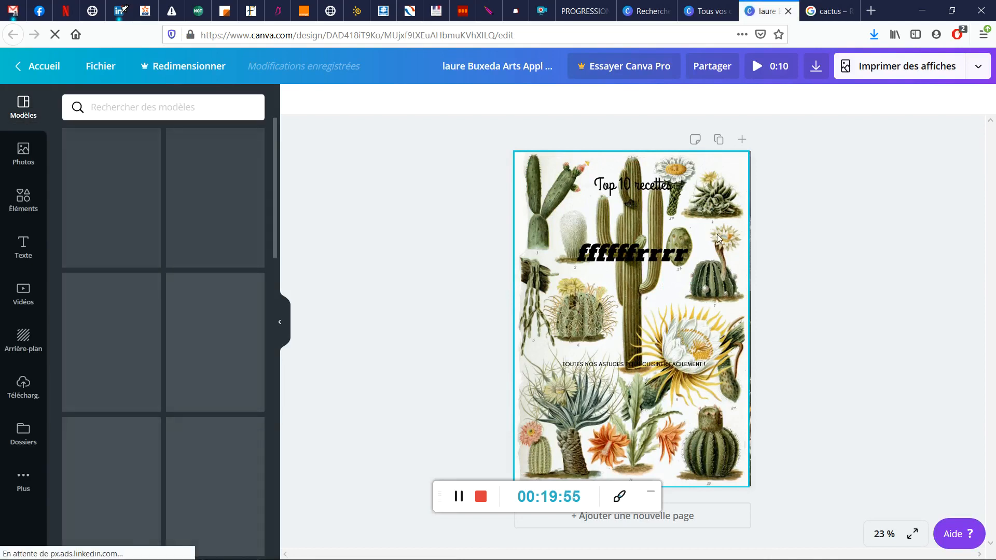
Delete the cactus image and the sea photo from the poster, keeping the palm leaf background
{"action": "left_click", "coordinate": [572, 194]}
{"action": "key", "text": "Delete"}
{"action": "left_click", "coordinate": [618, 196]}
{"action": "key", "text": "Delete"}
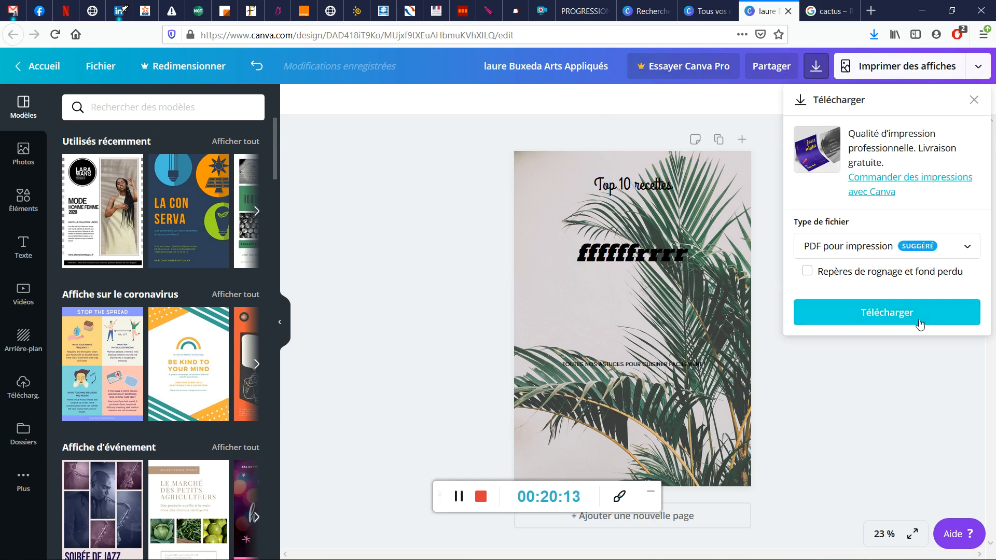
Try to download the poster as a "PDF pour impression" file
{"action": "left_click", "coordinate": [920, 321]}
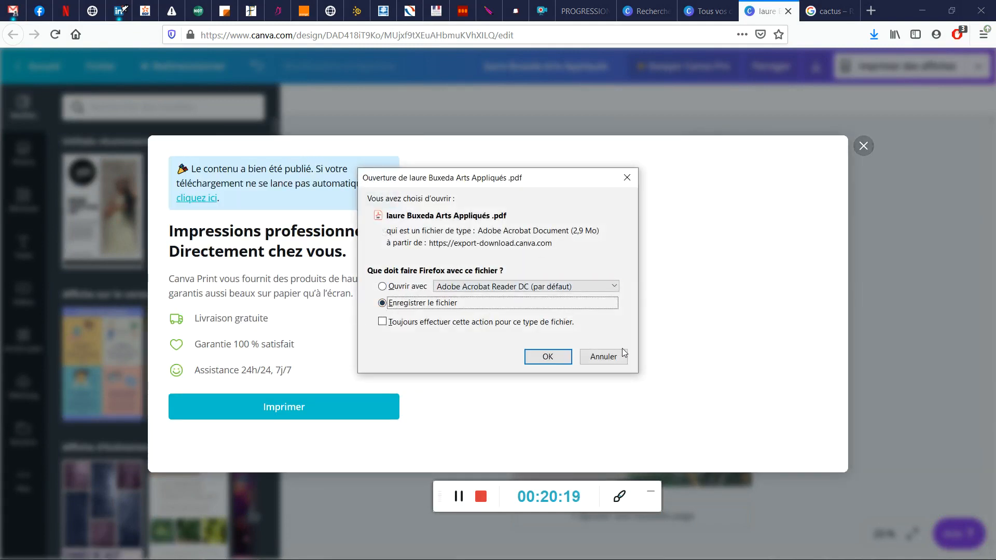
{"action": "left_click", "coordinate": [621, 354]}
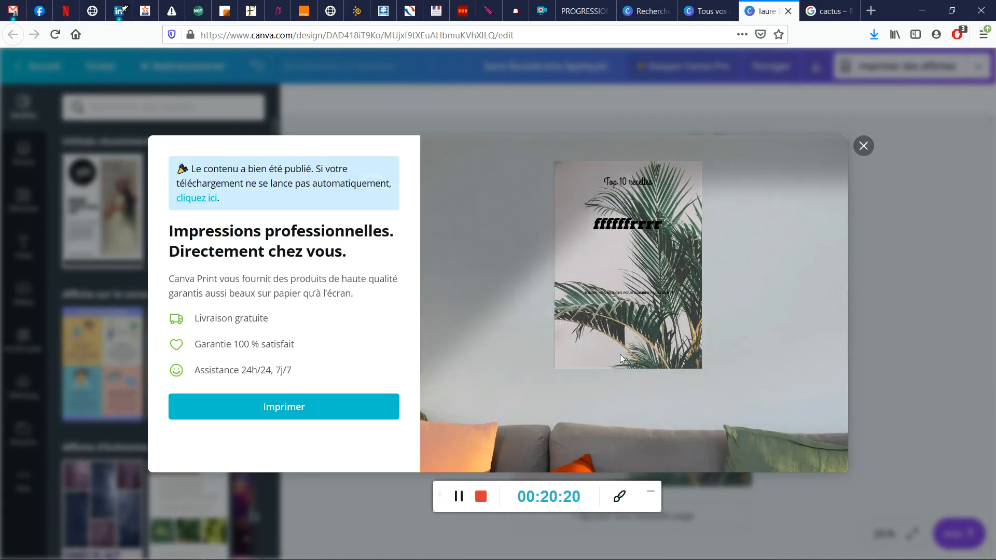
{"action": "left_click", "coordinate": [862, 146]}
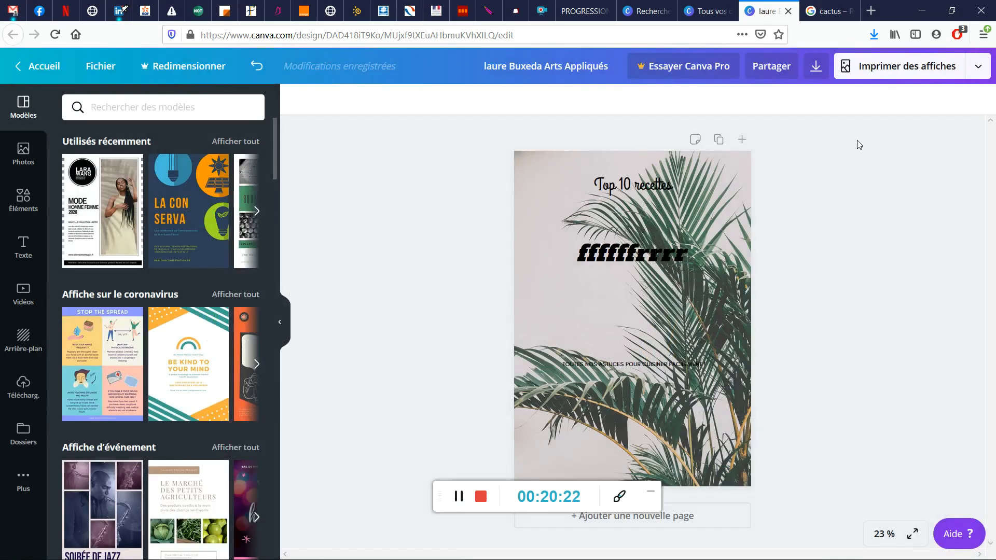
Add the premium ice pop photo from the trending photos to the poster
{"action": "left_click", "coordinate": [22, 170]}
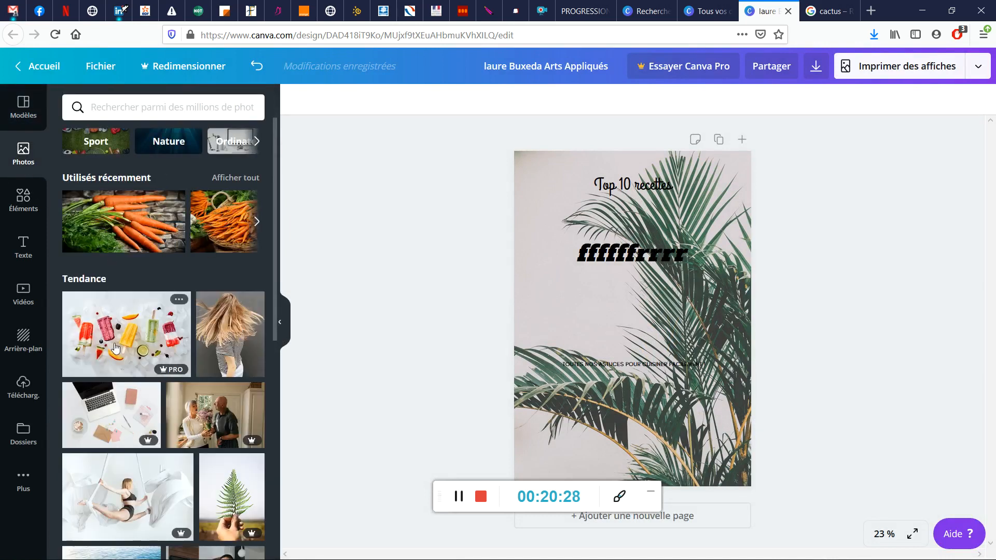
{"action": "left_click", "coordinate": [115, 349]}
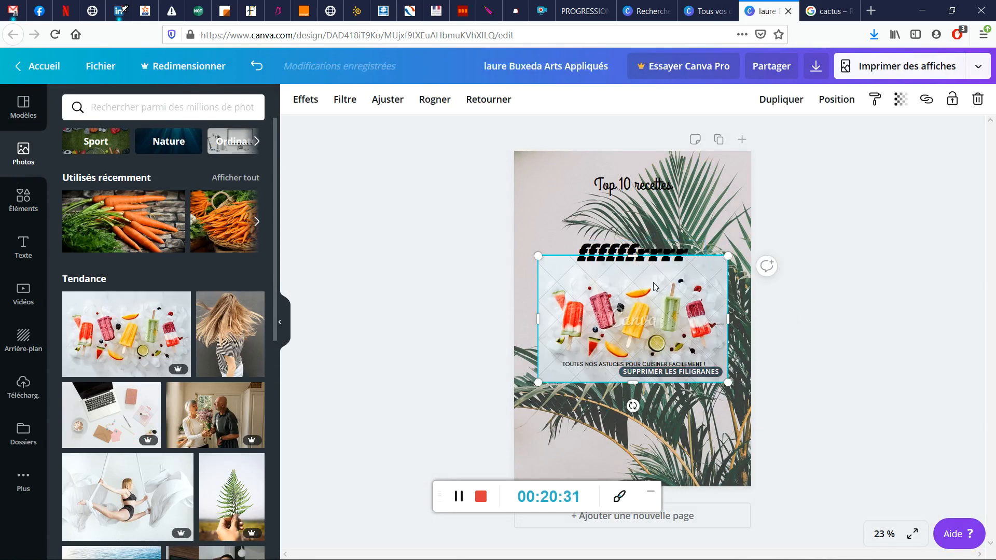
{"action": "left_click", "coordinate": [832, 293]}
Download the free watermarked PDF draft of the poster, view it in Adobe Acrobat Reader DC and close it
{"action": "left_click", "coordinate": [824, 74]}
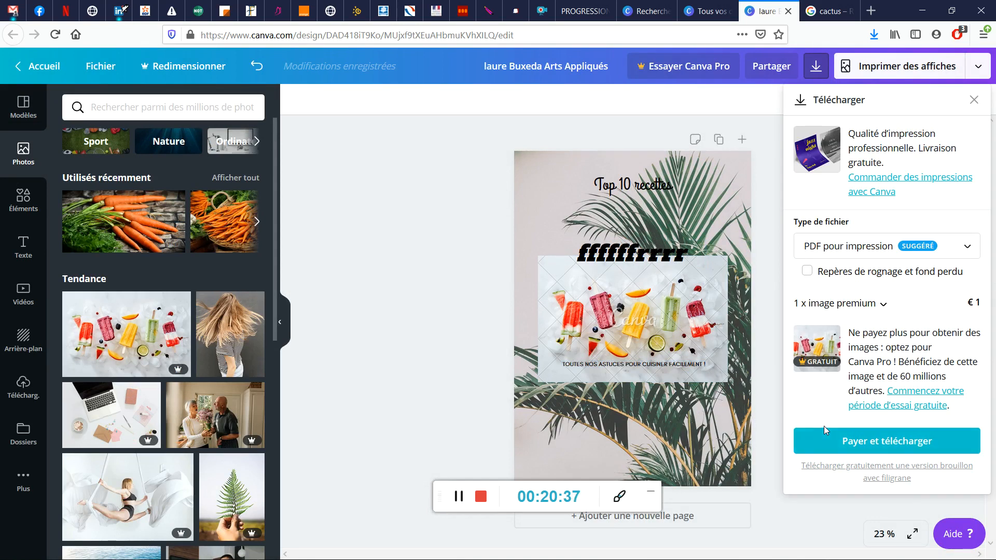
{"action": "left_click", "coordinate": [883, 470]}
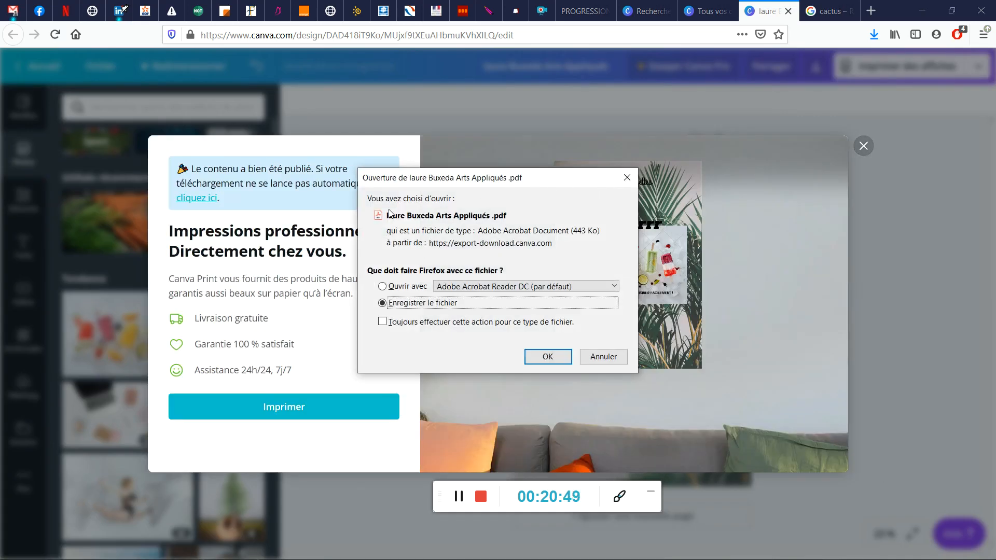
{"action": "left_click", "coordinate": [409, 285]}
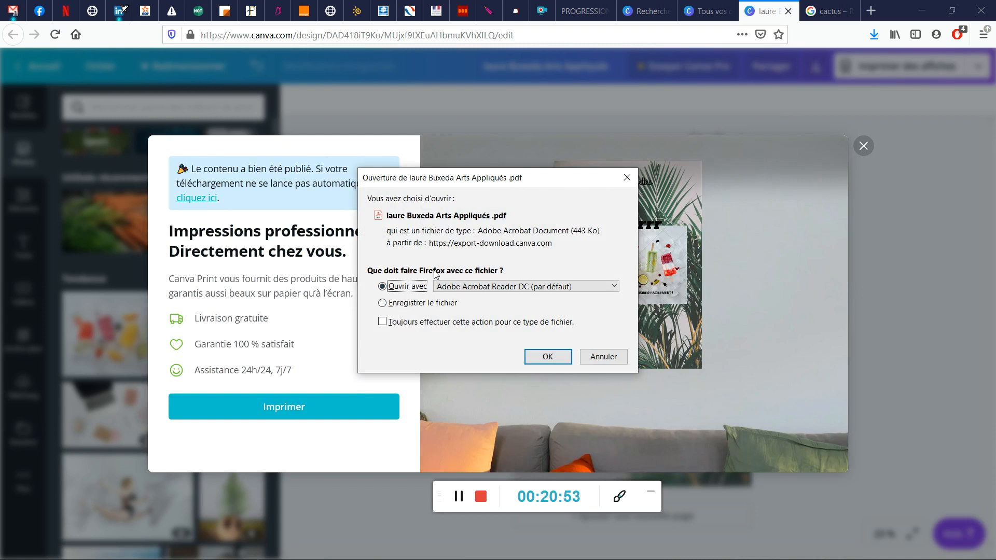
{"action": "left_click", "coordinate": [547, 357]}
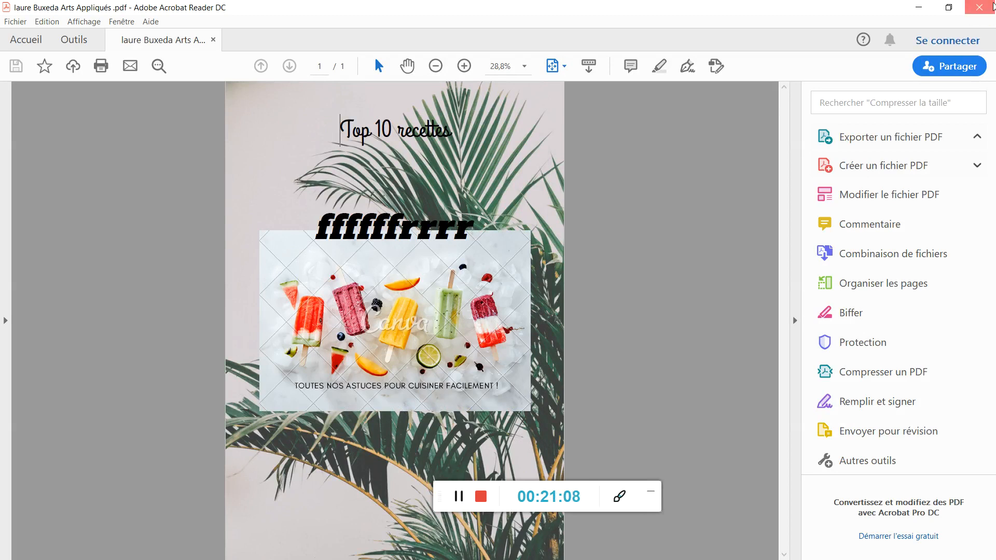
{"action": "left_click", "coordinate": [994, 6]}
{"action": "left_click", "coordinate": [864, 147]}
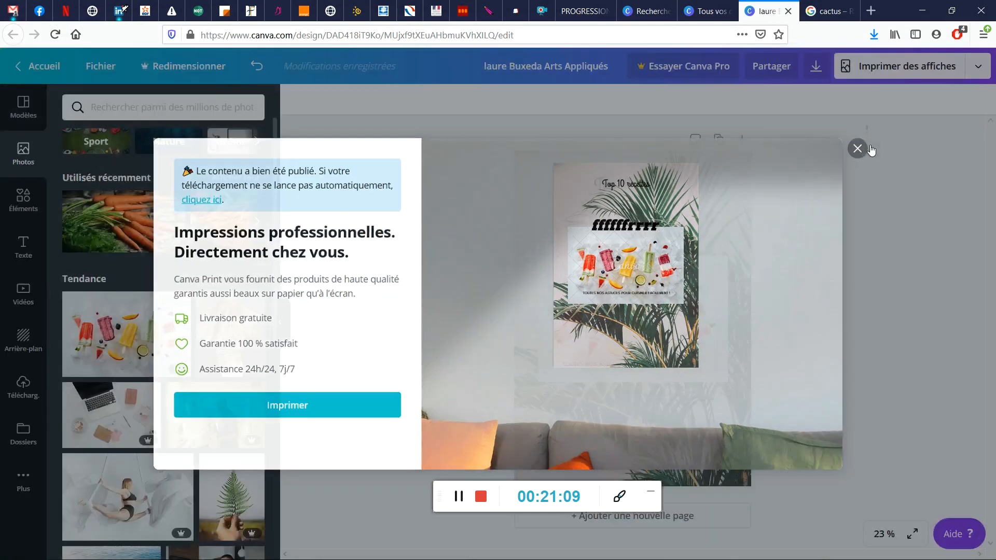
Look through the full "En vedette" collection of elements for free and premium illustrations
{"action": "left_click", "coordinate": [12, 195]}
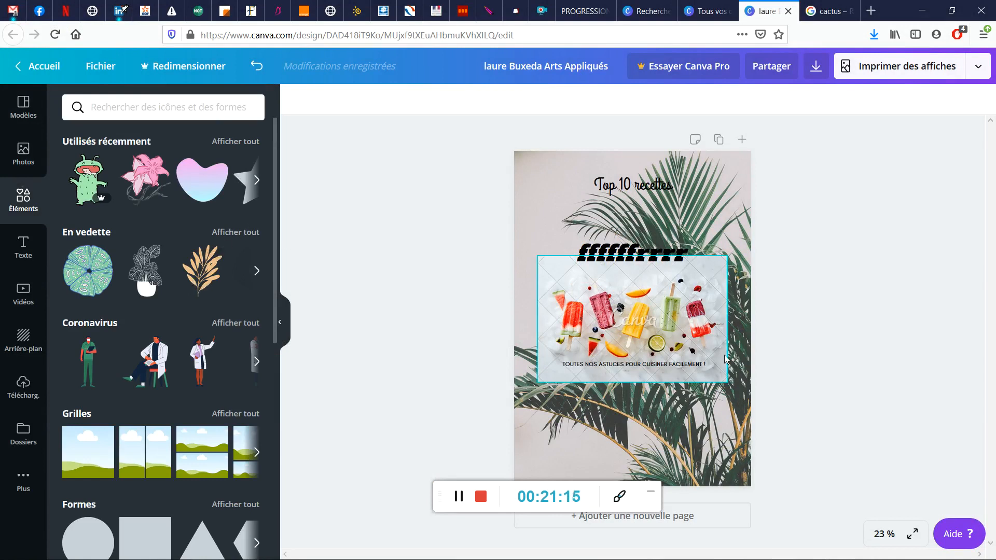
{"action": "left_click", "coordinate": [257, 271]}
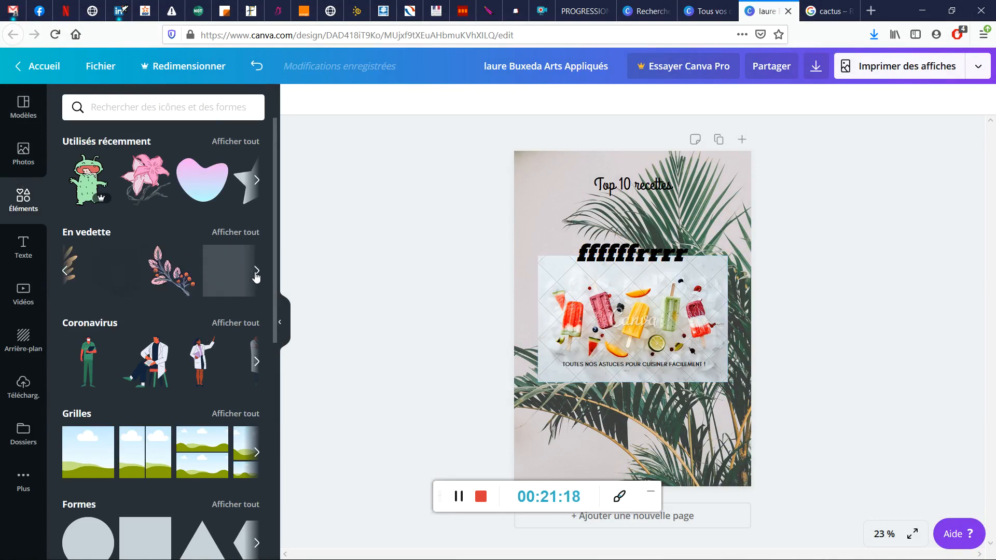
{"action": "left_click", "coordinate": [244, 234]}
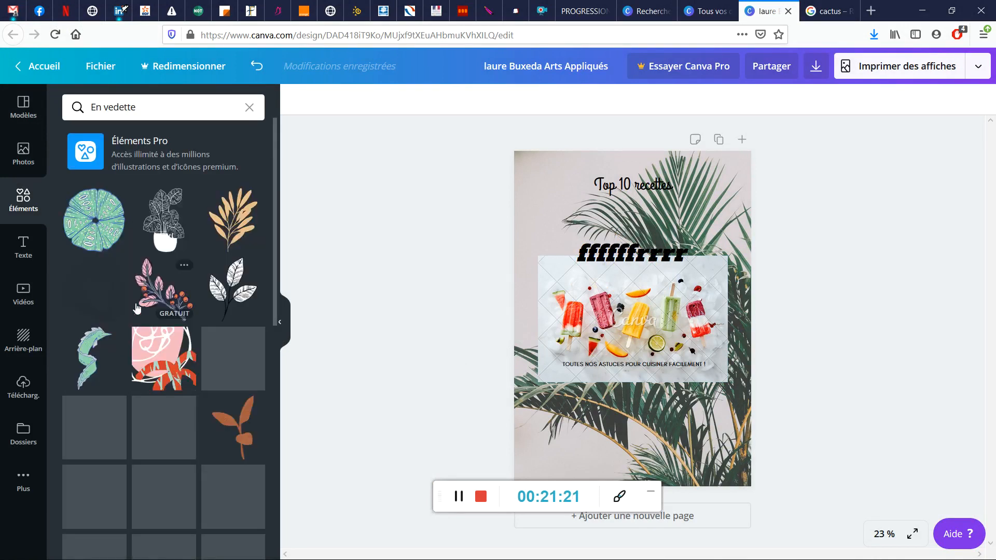
{"action": "scroll", "coordinate": [145, 338], "scroll_direction": "down", "scroll_amount": 8}
{"action": "scroll", "coordinate": [148, 362], "scroll_direction": "down", "scroll_amount": 15}
{"action": "scroll", "coordinate": [148, 362], "scroll_direction": "down", "scroll_amount": 12}
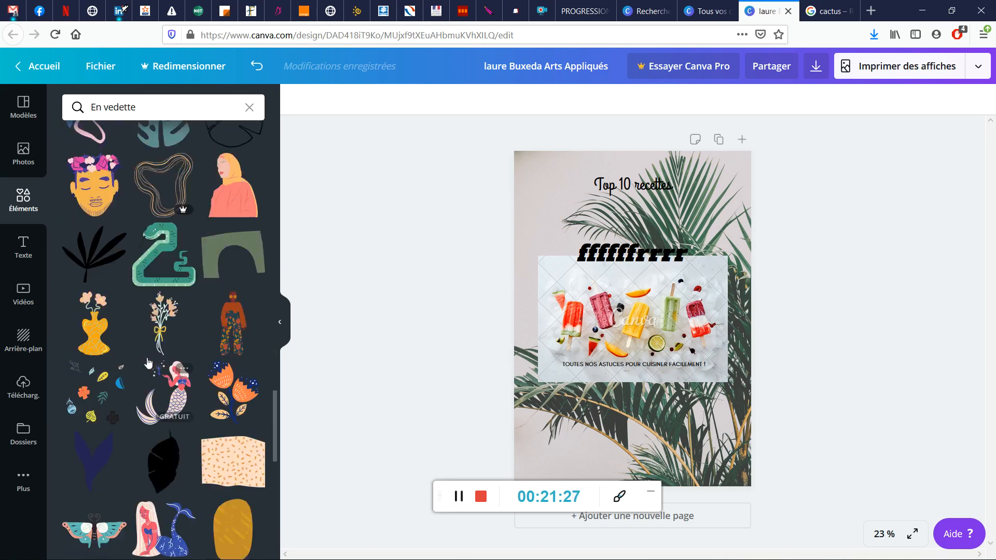
Add the premium wavy line illustration from the "En vedette" elements to the poster and delete the ice pop photo
{"action": "scroll", "coordinate": [148, 362], "scroll_direction": "up", "scroll_amount": 3}
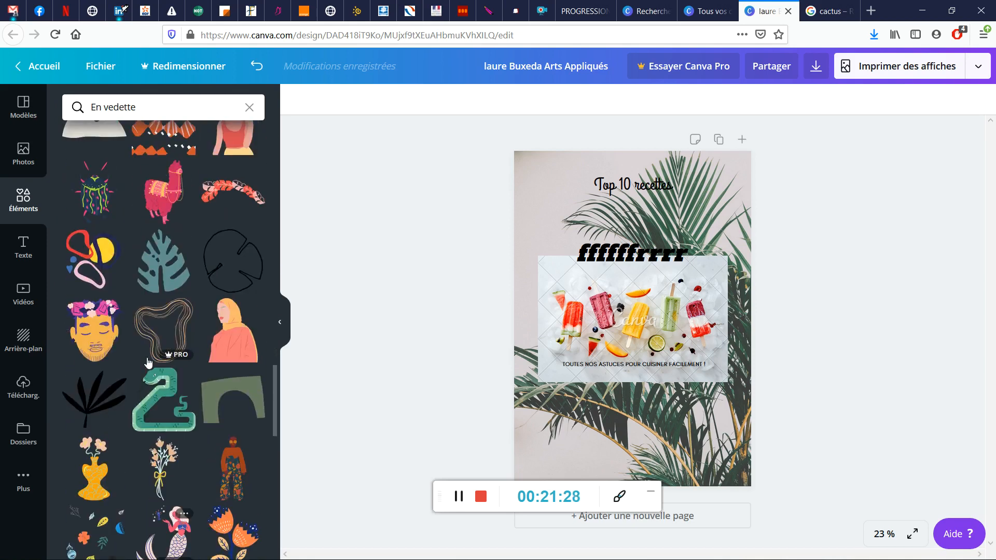
{"action": "left_click", "coordinate": [174, 329]}
{"action": "left_click", "coordinate": [574, 297]}
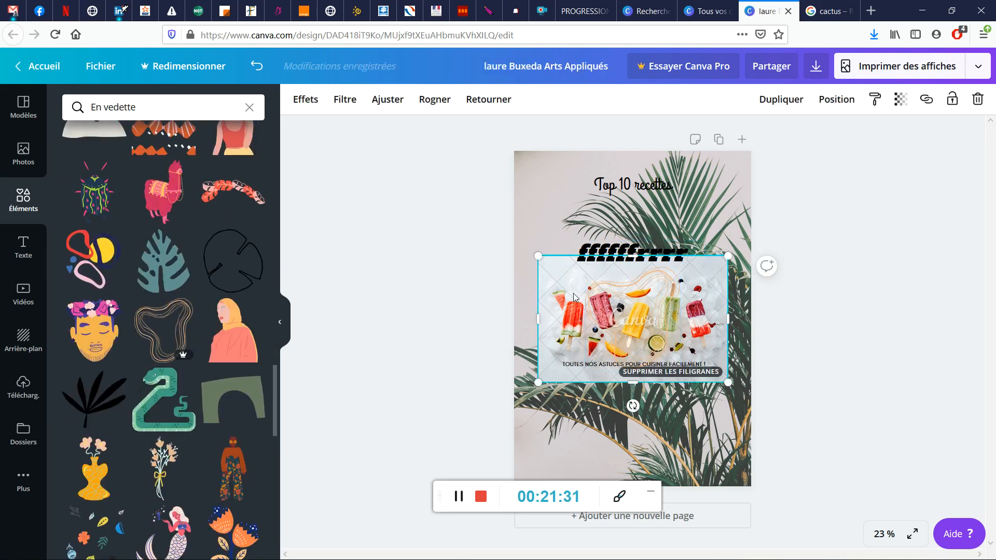
{"action": "key", "text": "Delete"}
Enlarge the orange wavy line illustration to almost the poster's width and place it over the upper part, around the texts
{"action": "left_click_drag", "start_coordinate": [600, 298], "coordinate": [571, 254]}
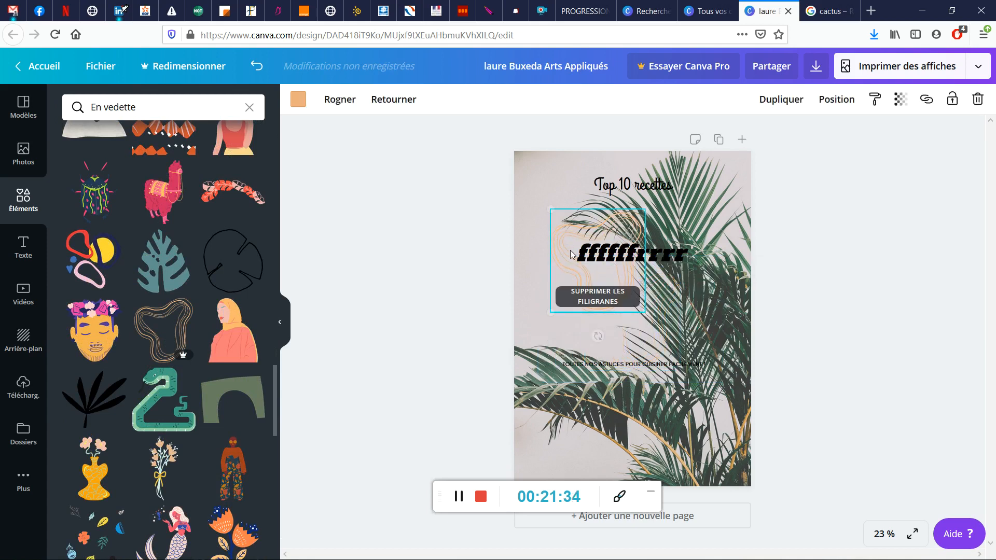
{"action": "left_click_drag", "start_coordinate": [645, 312], "coordinate": [774, 453]}
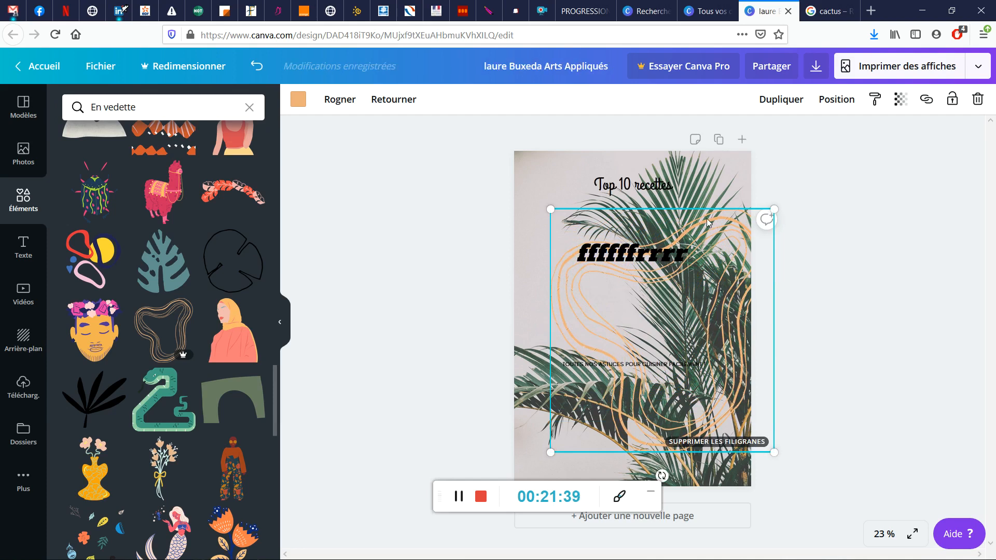
{"action": "left_click_drag", "start_coordinate": [706, 222], "coordinate": [674, 173]}
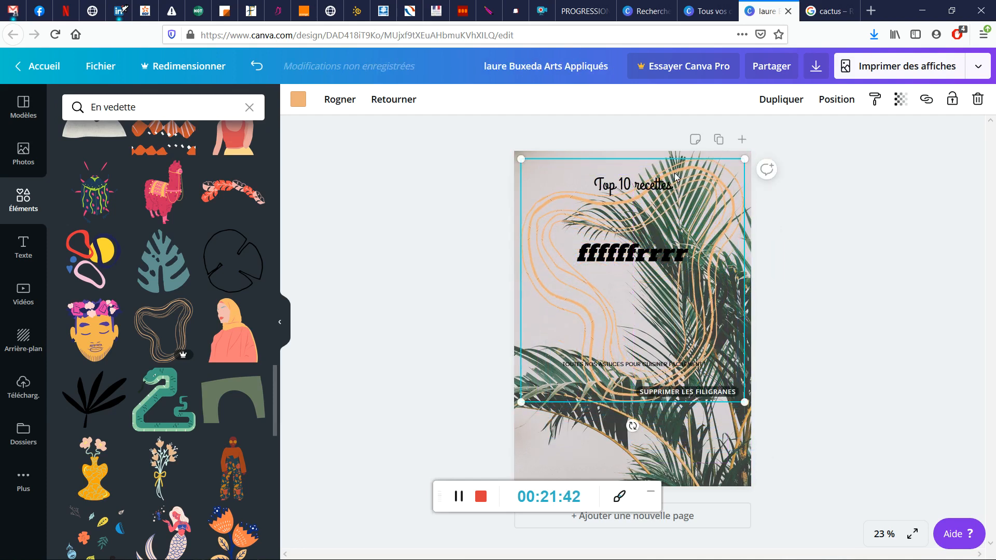
{"action": "left_click", "coordinate": [411, 317]}
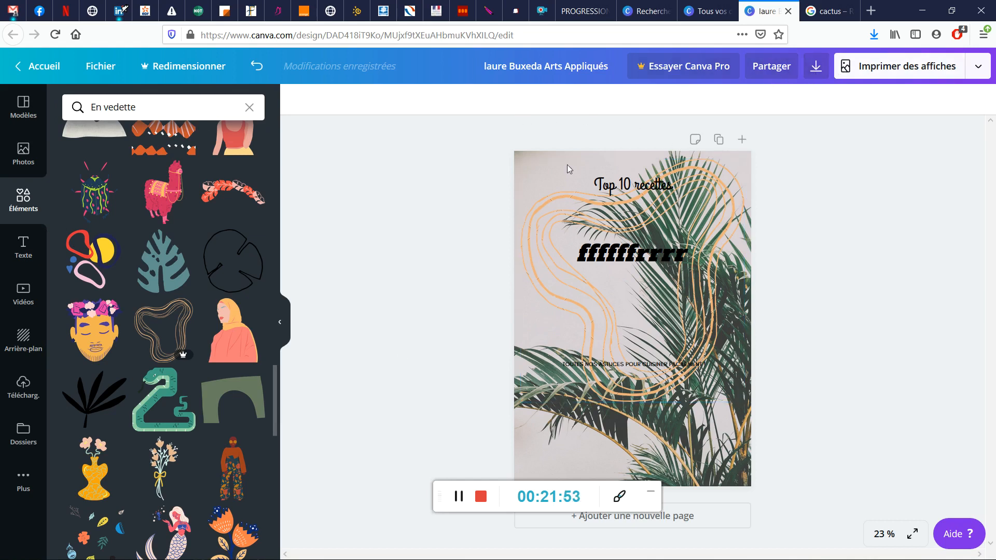
Return to the Canva home page and search the design types for "site"
{"action": "left_click", "coordinate": [41, 62]}
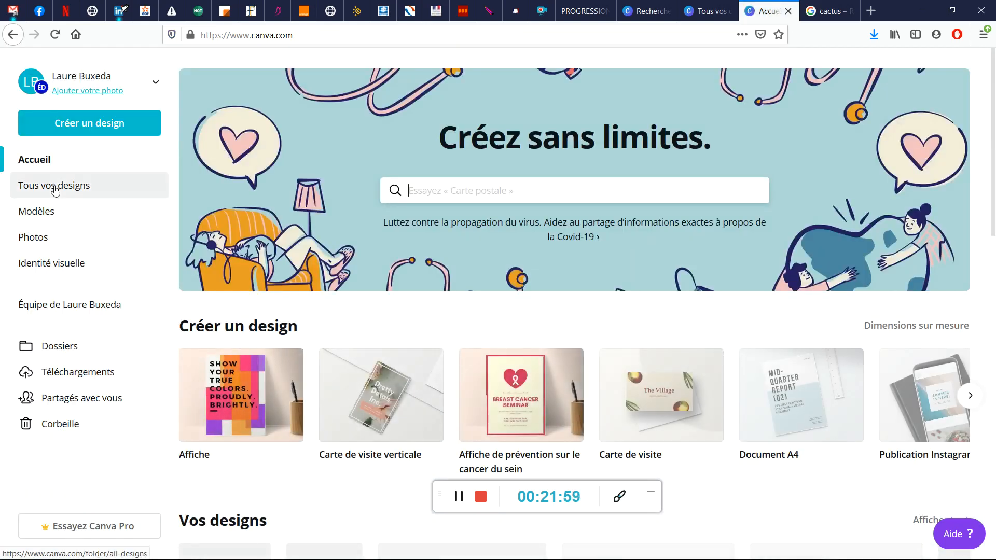
{"action": "left_click", "coordinate": [455, 189]}
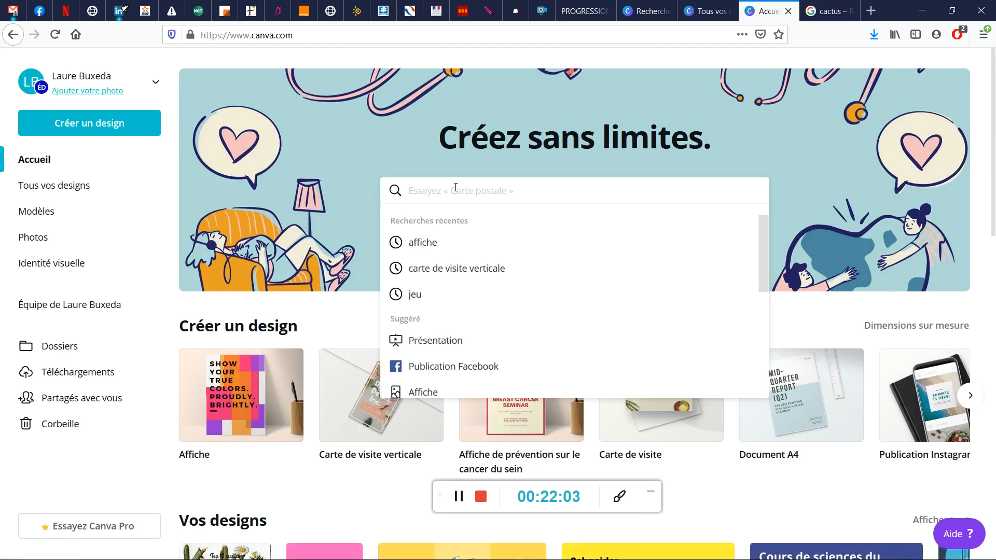
{"action": "type", "text": "site"}
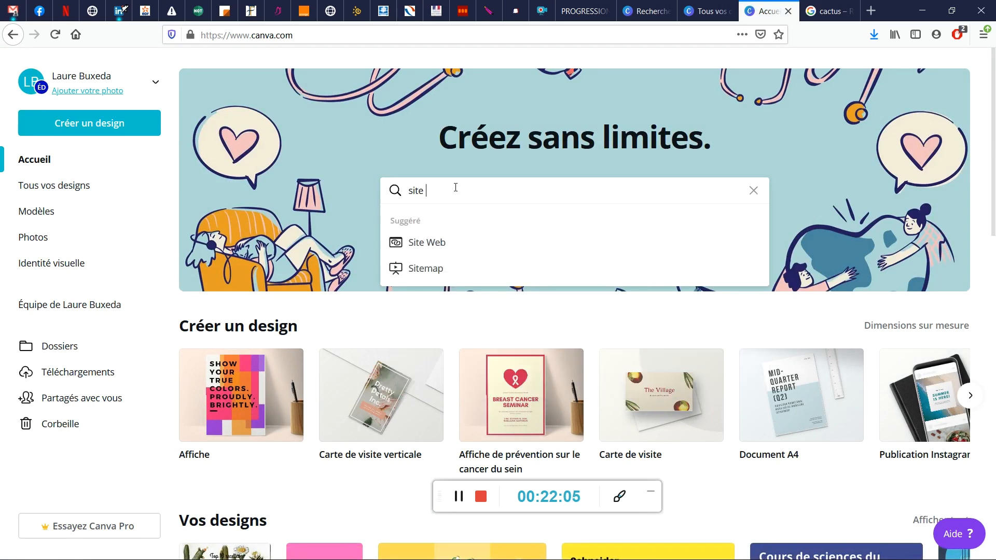
Search the design types for "cartes", look through the suggested formats, and clear and leave the search
{"action": "left_click_drag", "start_coordinate": [456, 196], "coordinate": [398, 195]}
{"action": "key", "text": "BackSpace"}
{"action": "type", "text": "cartes"}
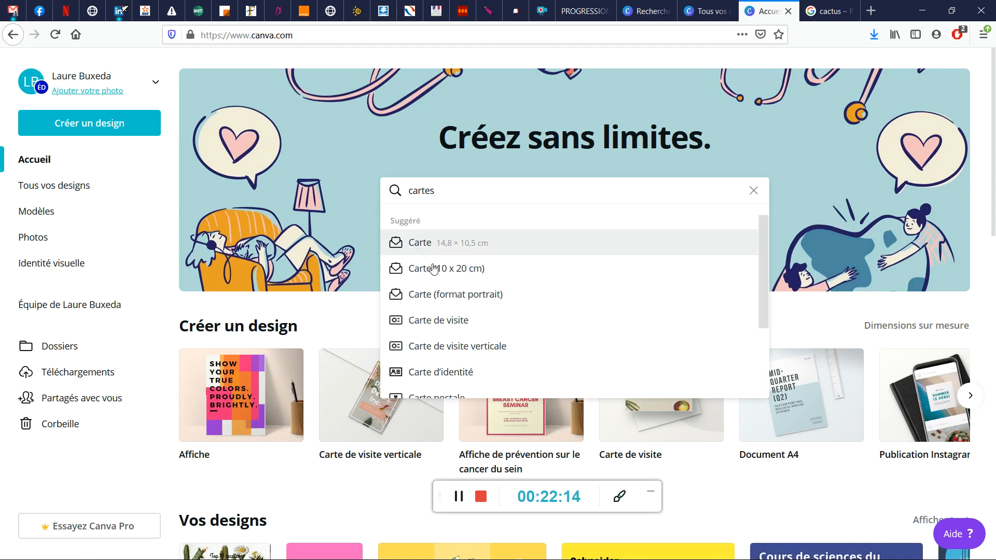
{"action": "scroll", "coordinate": [483, 367], "scroll_direction": "down", "scroll_amount": 3}
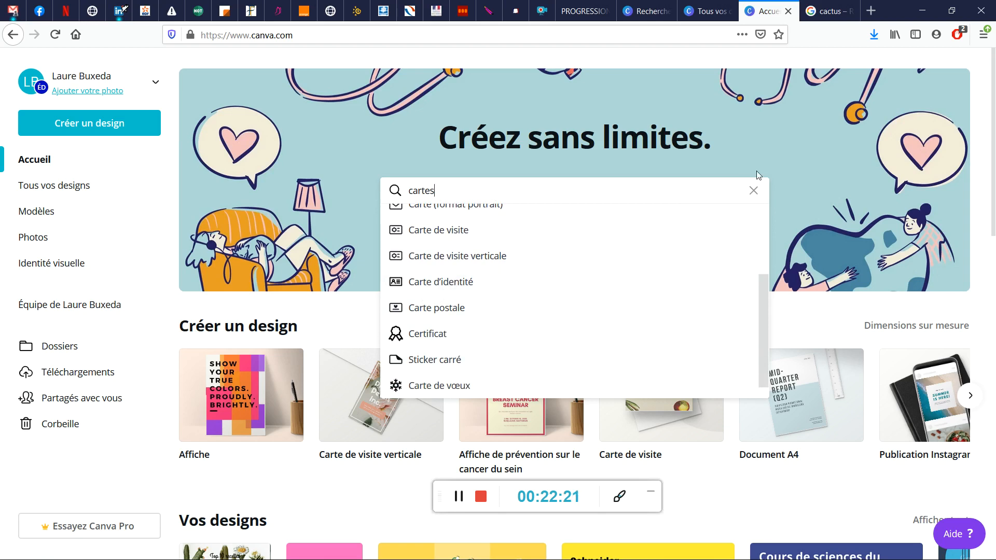
{"action": "left_click", "coordinate": [753, 191]}
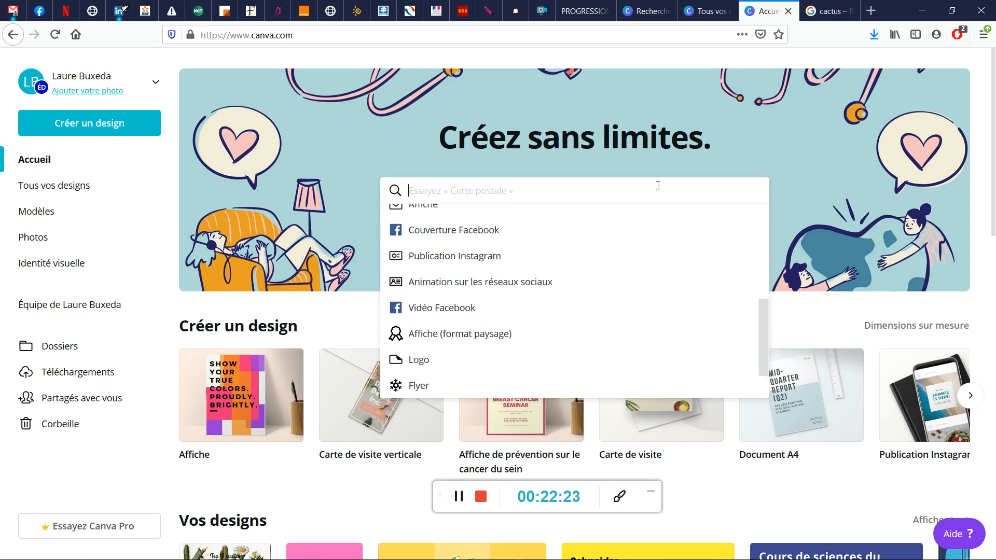
{"action": "scroll", "coordinate": [266, 429], "scroll_direction": "down", "scroll_amount": 3}
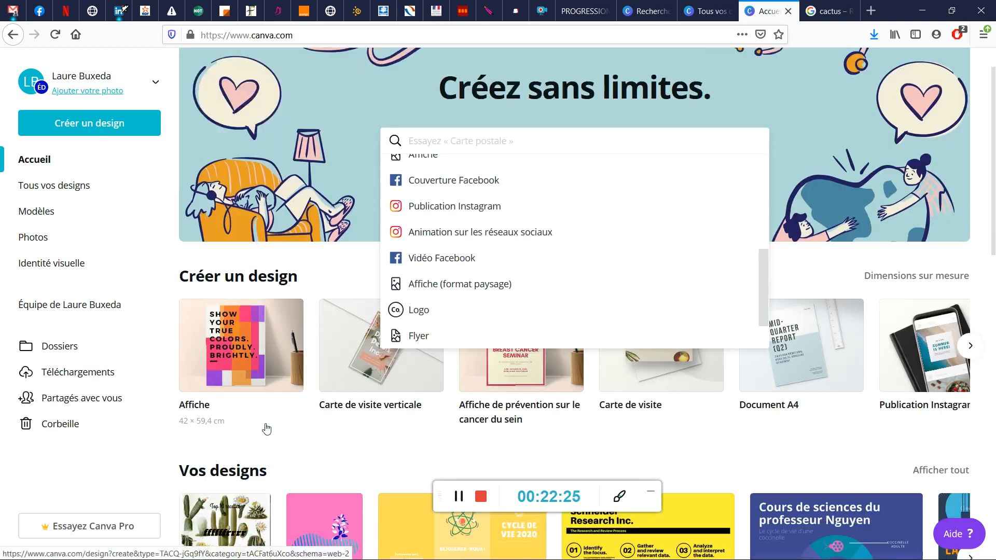
{"action": "left_click", "coordinate": [133, 480]}
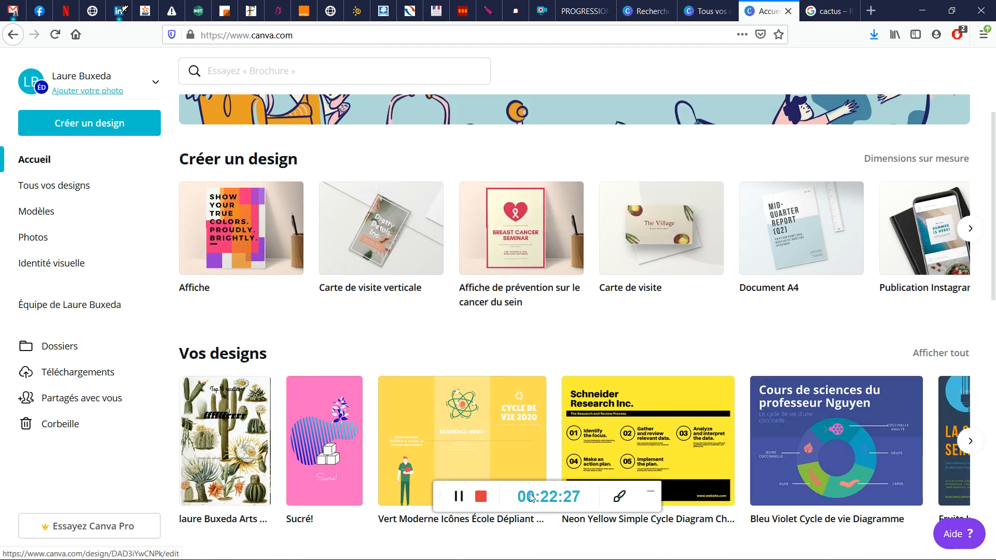